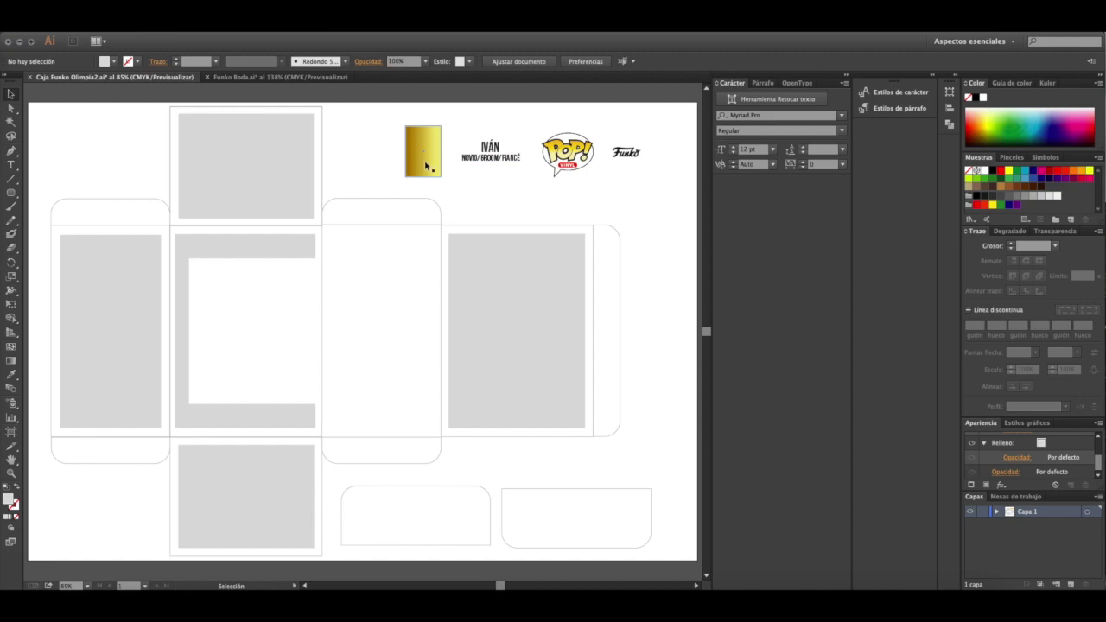
Step: Look over the Funko Boda figure document and the panels and flaps of the box template in Caja Funko Olimpia2
{"action": "left_click", "coordinate": [285, 77]}
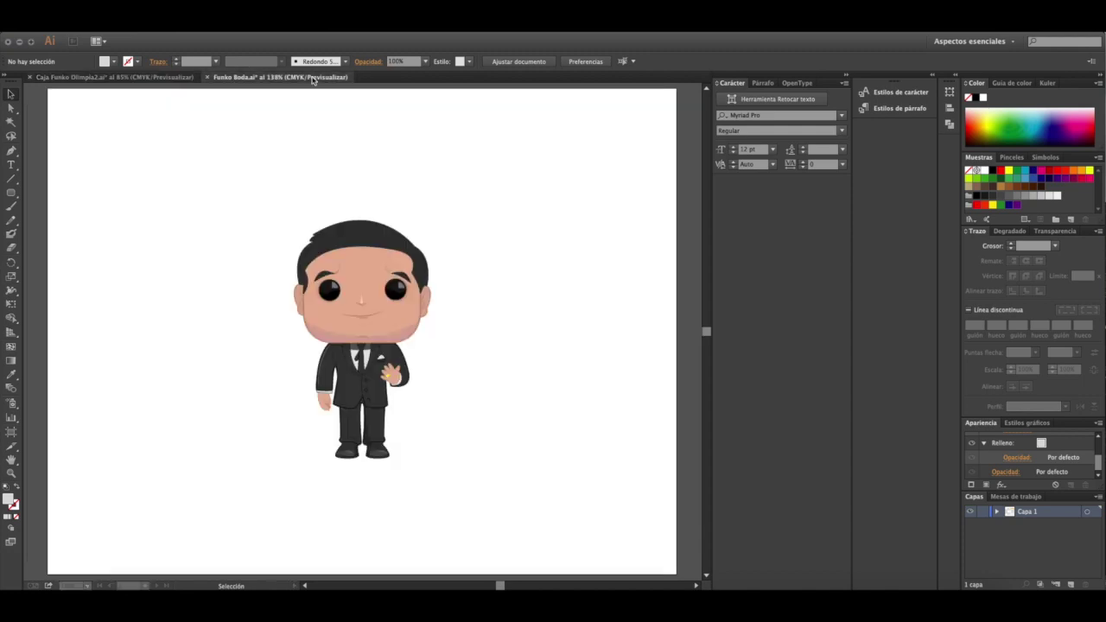
{"action": "left_click", "coordinate": [156, 79]}
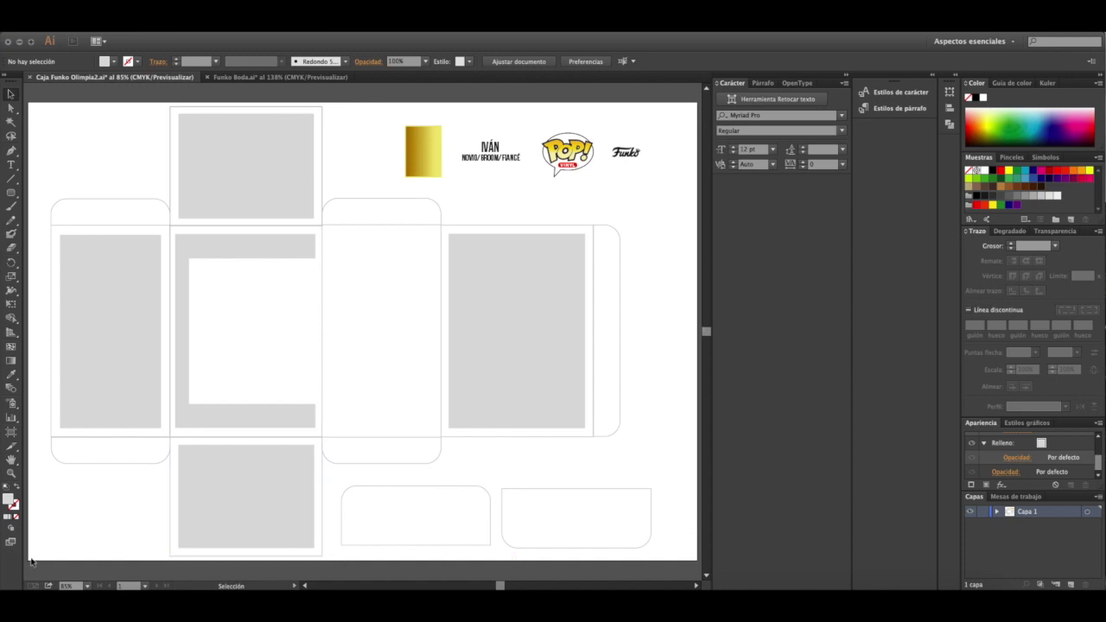
{"action": "left_click", "coordinate": [51, 247]}
{"action": "left_click", "coordinate": [173, 155]}
{"action": "left_click", "coordinate": [481, 228]}
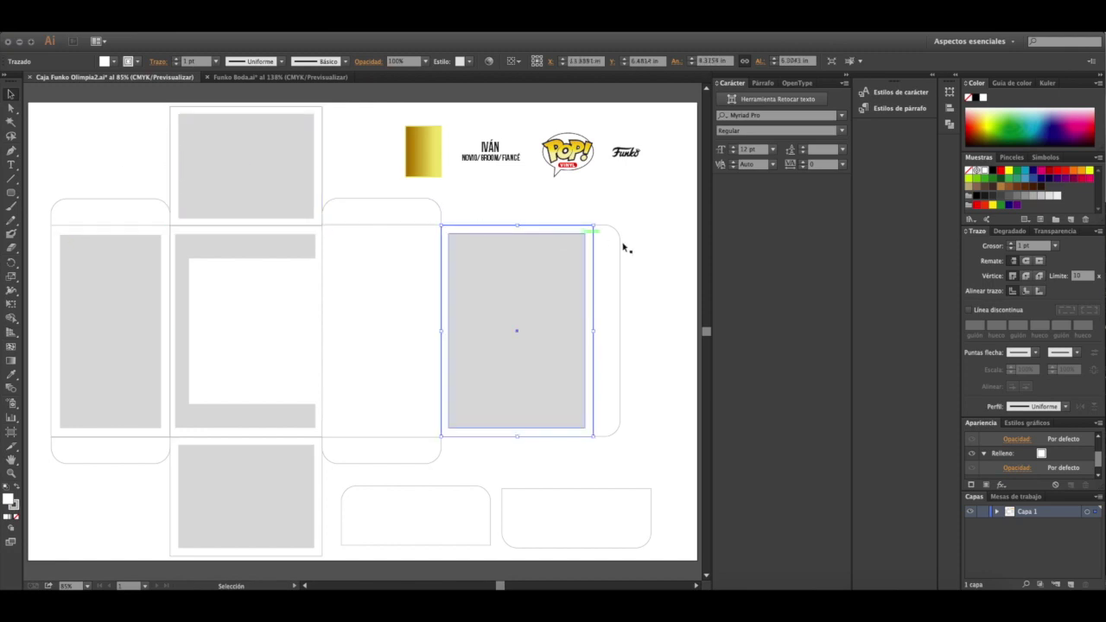
{"action": "left_click", "coordinate": [622, 259]}
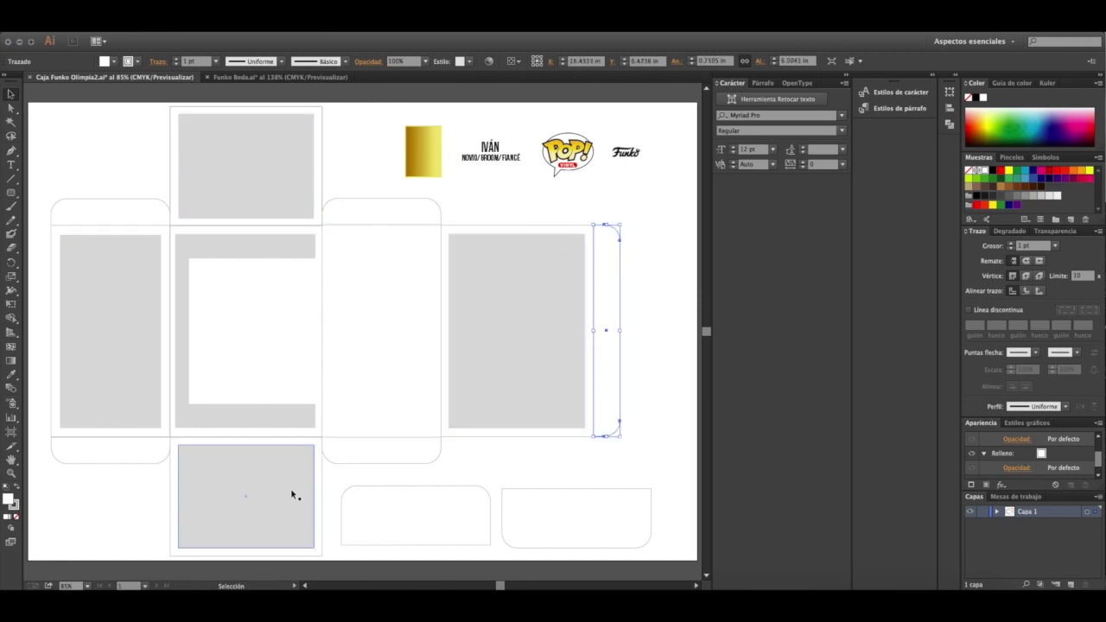
{"action": "left_click", "coordinate": [323, 487]}
{"action": "left_click_drag", "start_coordinate": [337, 479], "coordinate": [679, 517]}
{"action": "left_click", "coordinate": [679, 433]}
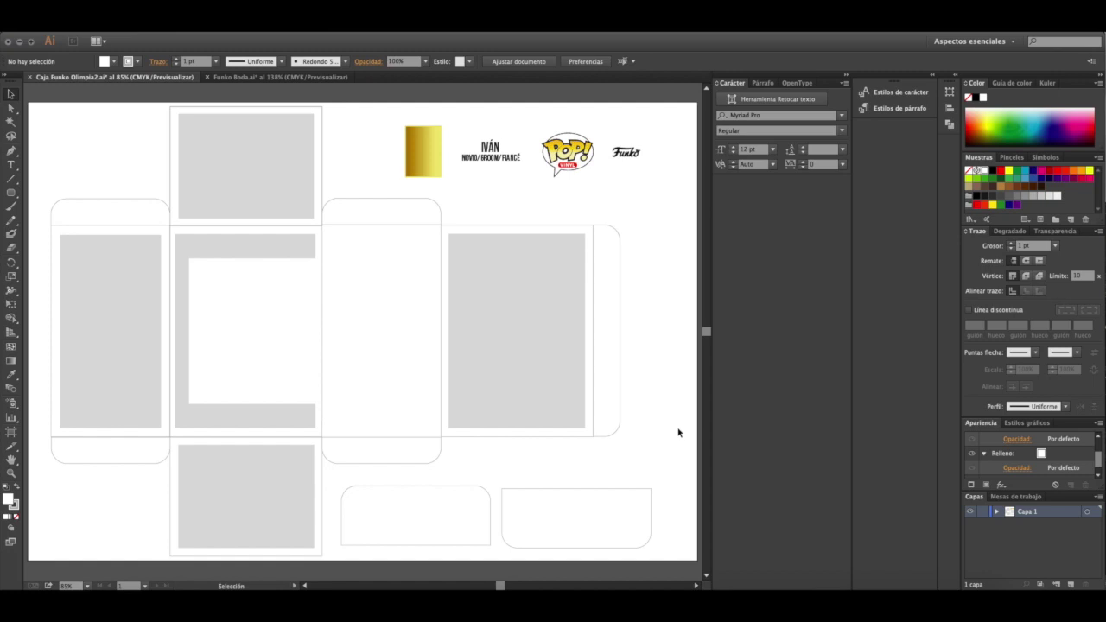
{"action": "left_click", "coordinate": [429, 158]}
{"action": "left_click_drag", "start_coordinate": [443, 178], "coordinate": [572, 363]}
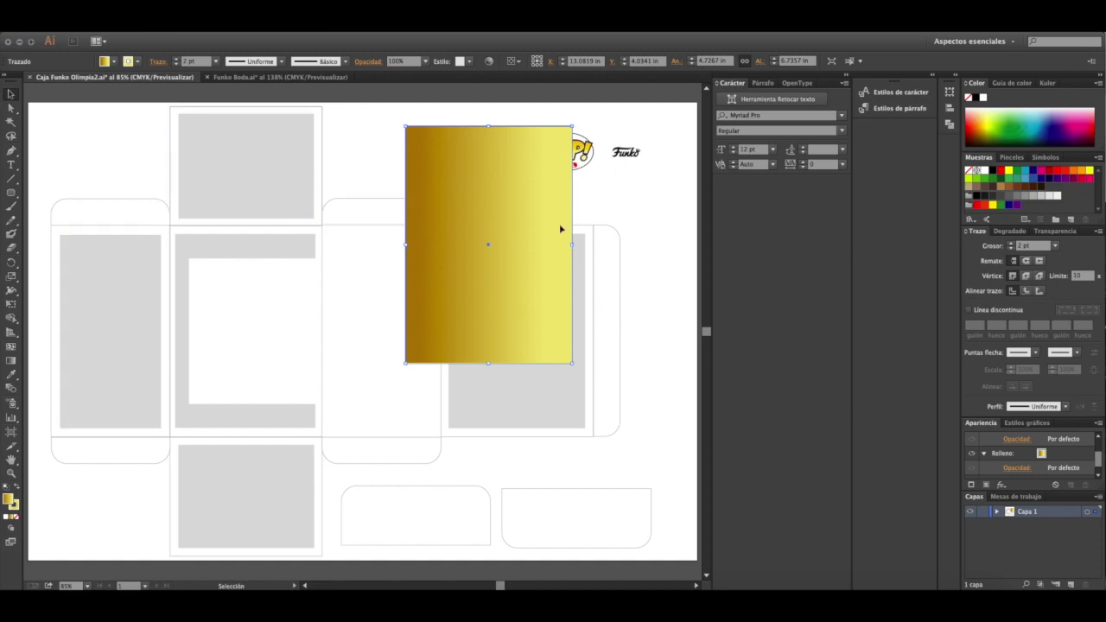
{"action": "left_click", "coordinate": [632, 222]}
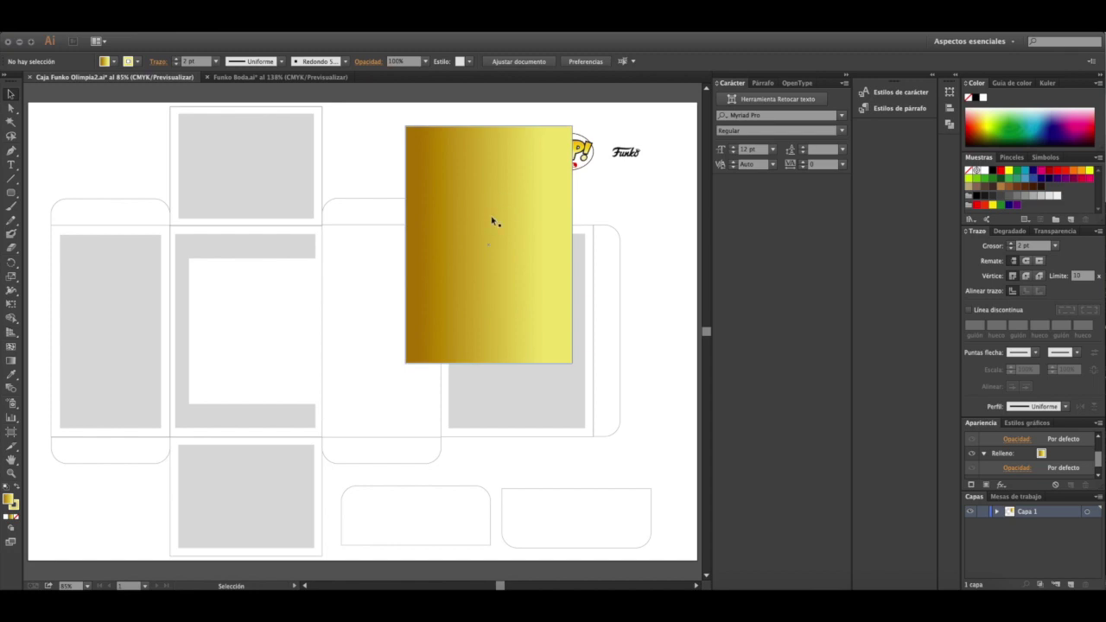
{"action": "left_click", "coordinate": [276, 153]}
{"action": "left_click", "coordinate": [230, 246]}
{"action": "left_click", "coordinate": [493, 381]}
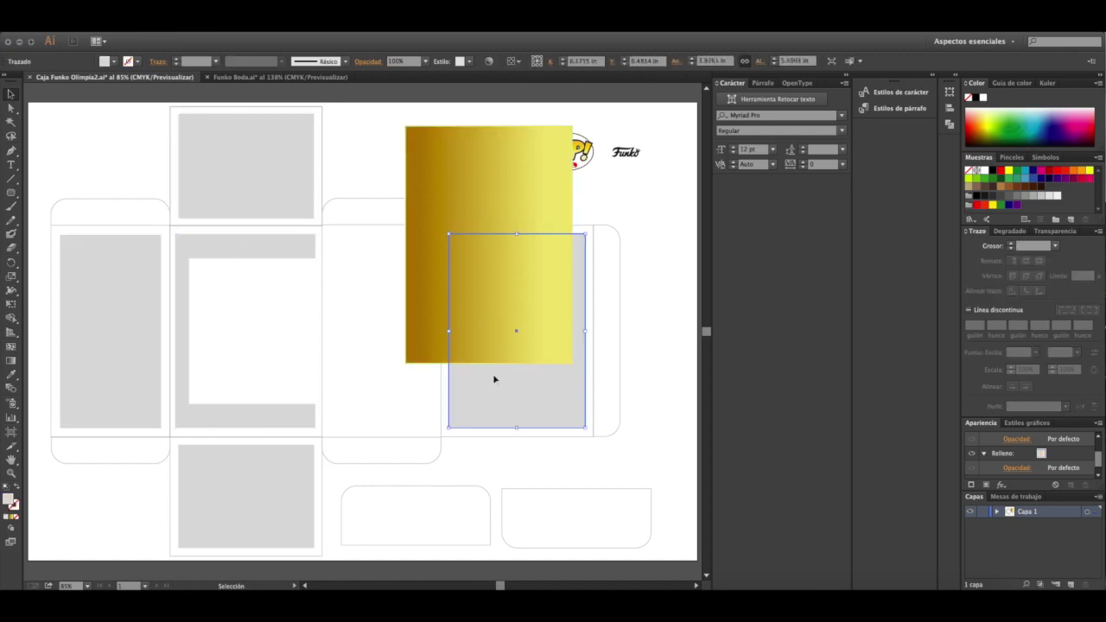
{"action": "left_click", "coordinate": [434, 180]}
{"action": "left_click_drag", "start_coordinate": [572, 363], "coordinate": [442, 177]}
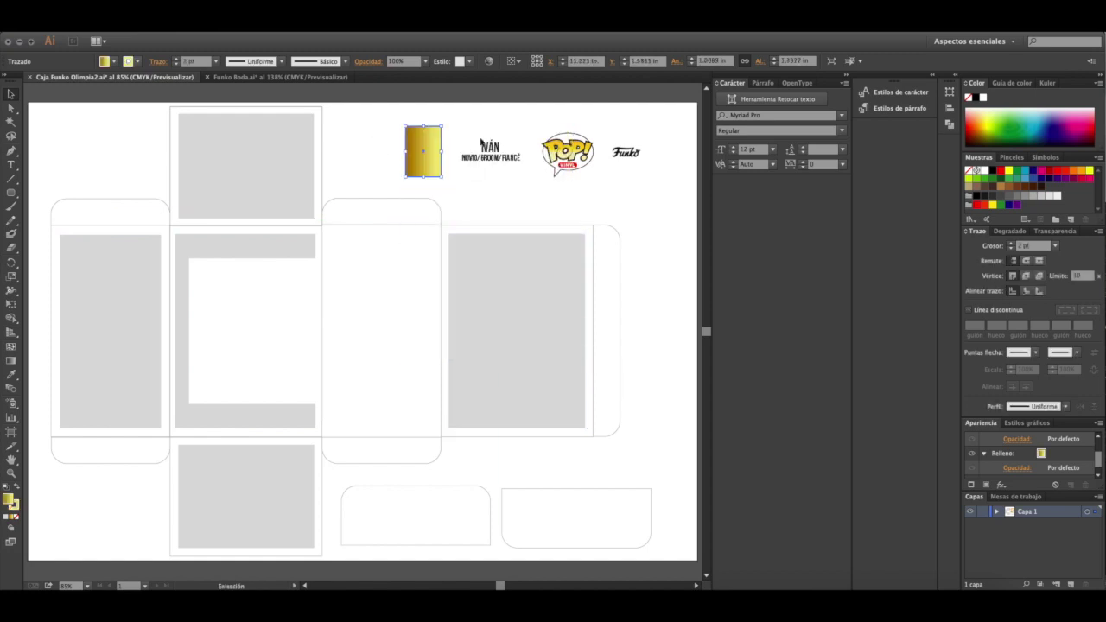
Step: Apply the gold gradient of the sample rectangle to the leftmost grey panel of the box template with the Eyedropper
{"action": "left_click", "coordinate": [415, 138]}
{"action": "left_click", "coordinate": [86, 286]}
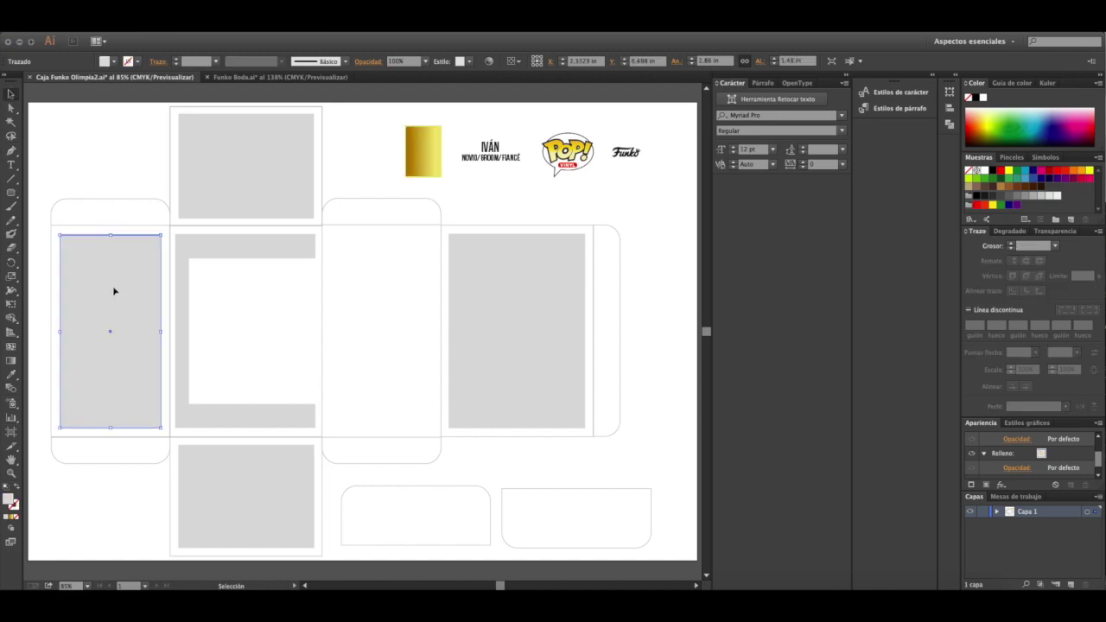
{"action": "left_click", "coordinate": [12, 375]}
{"action": "left_click", "coordinate": [420, 143]}
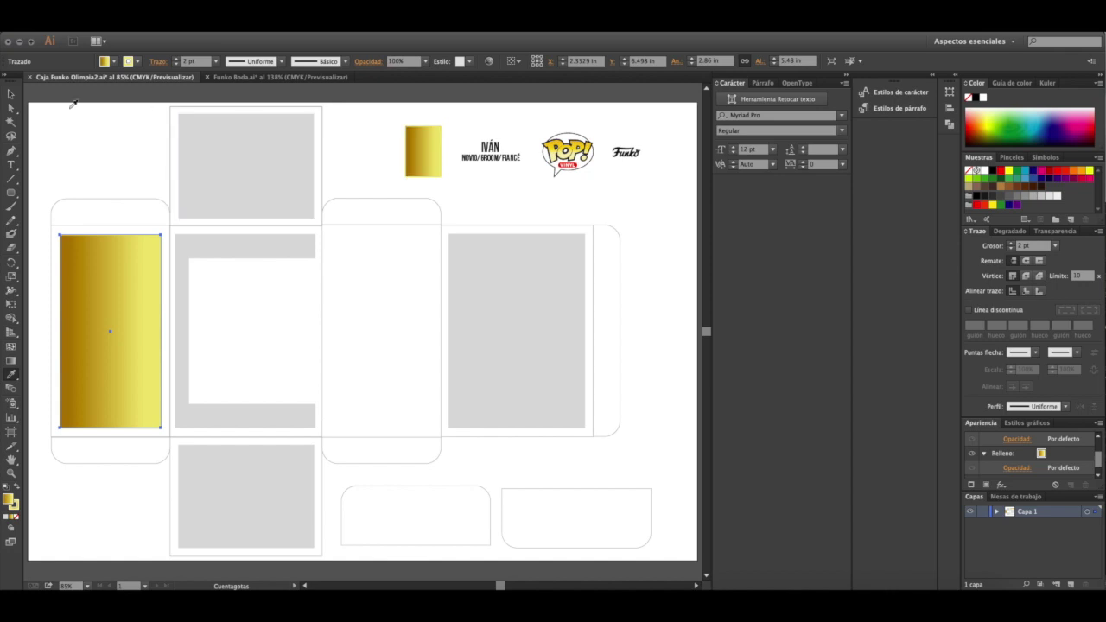
{"action": "left_click", "coordinate": [11, 95]}
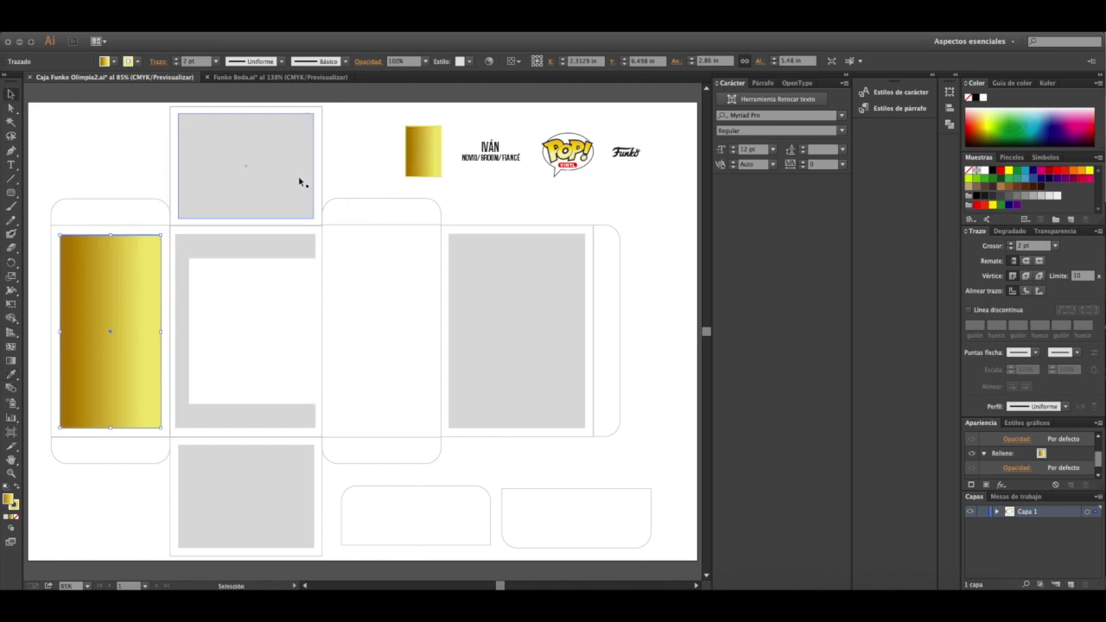
Step: Copy the gold gradient from the leftmost panel onto the C-shaped grey window frame of the front panel
{"action": "left_click", "coordinate": [224, 234]}
{"action": "left_click", "coordinate": [481, 294]}
{"action": "left_click", "coordinate": [301, 246]}
{"action": "key", "text": "i"}
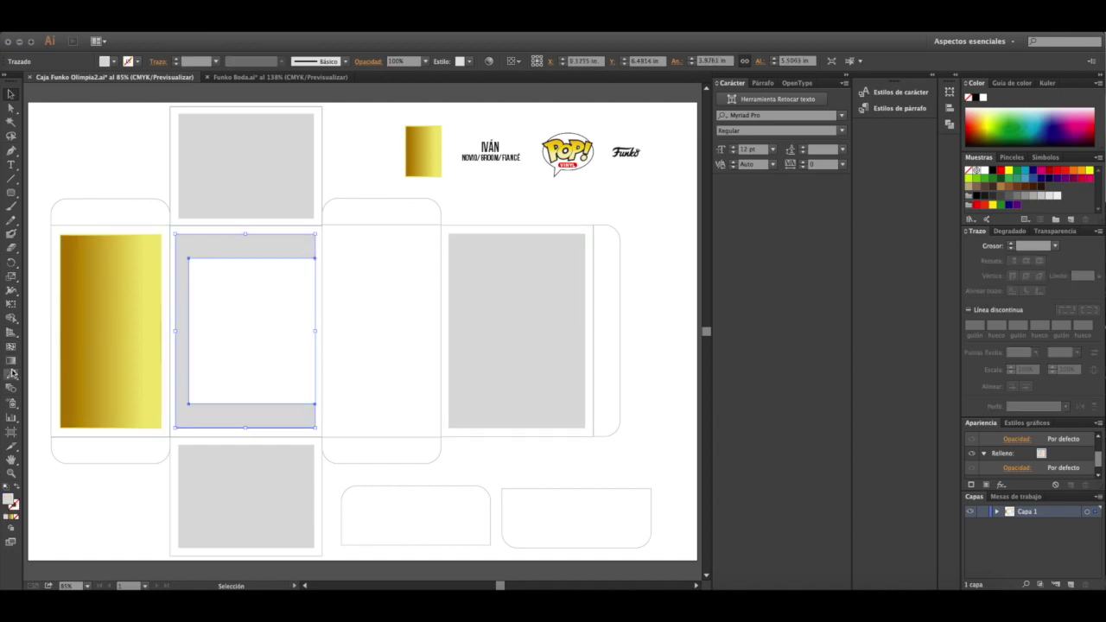
{"action": "left_click", "coordinate": [128, 329]}
{"action": "key", "text": "v"}
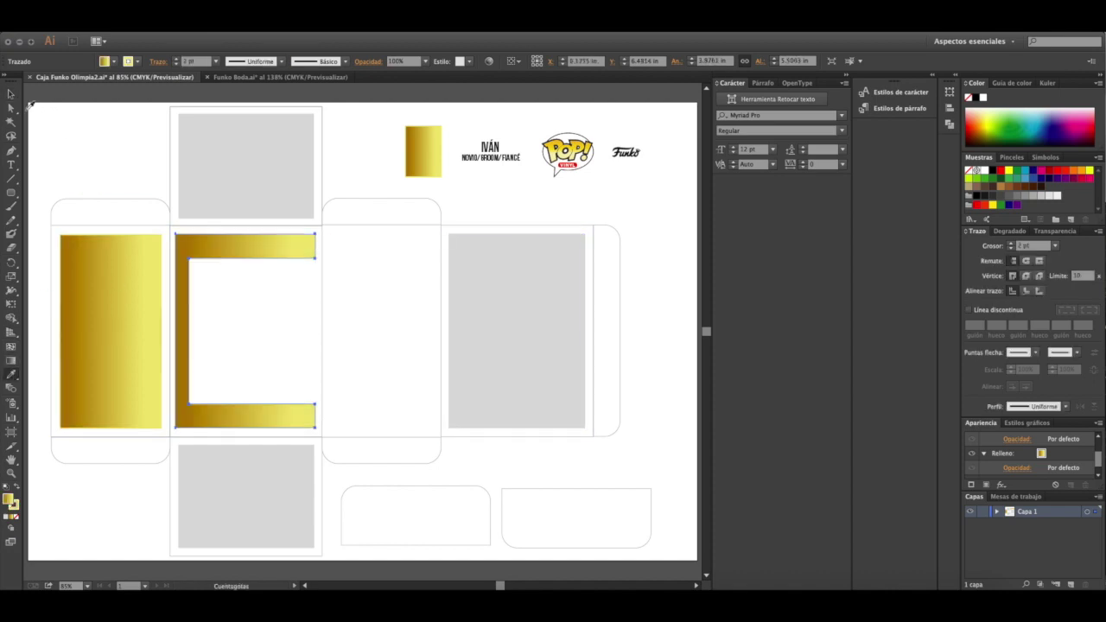
Step: Copy the gold gradient from the leftmost panel onto the large grey rectangle of the rightmost main panel
{"action": "left_click", "coordinate": [526, 307]}
{"action": "left_click", "coordinate": [11, 374]}
{"action": "left_click", "coordinate": [106, 286]}
{"action": "key", "text": "v"}
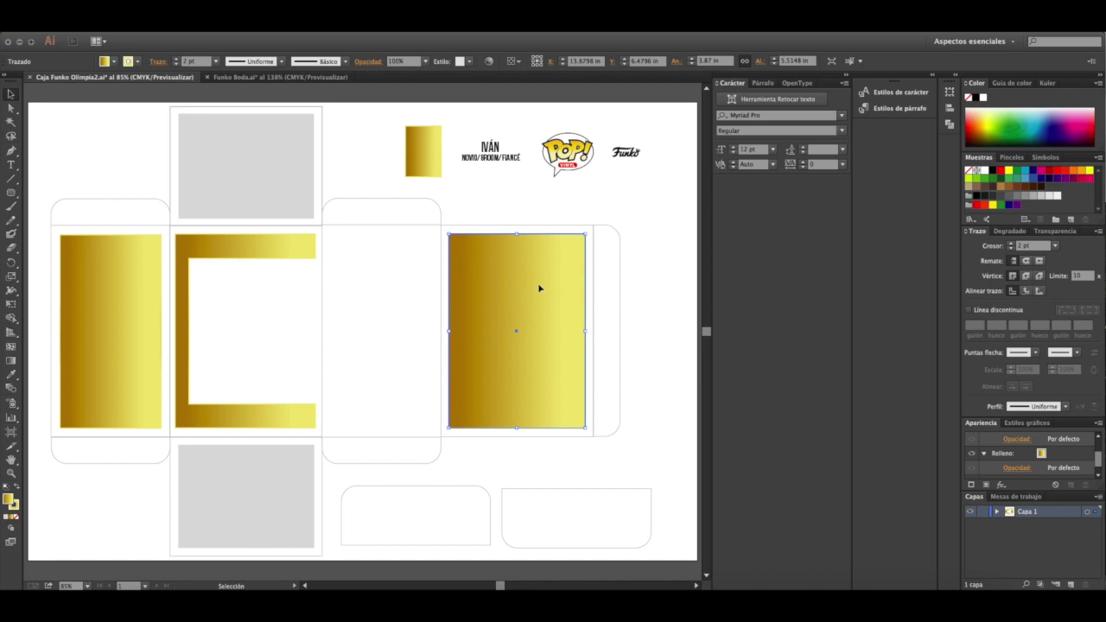
Step: Delete the small gold gradient sample rectangle beside the name text above the box template
{"action": "left_click", "coordinate": [285, 163]}
{"action": "left_click", "coordinate": [274, 493]}
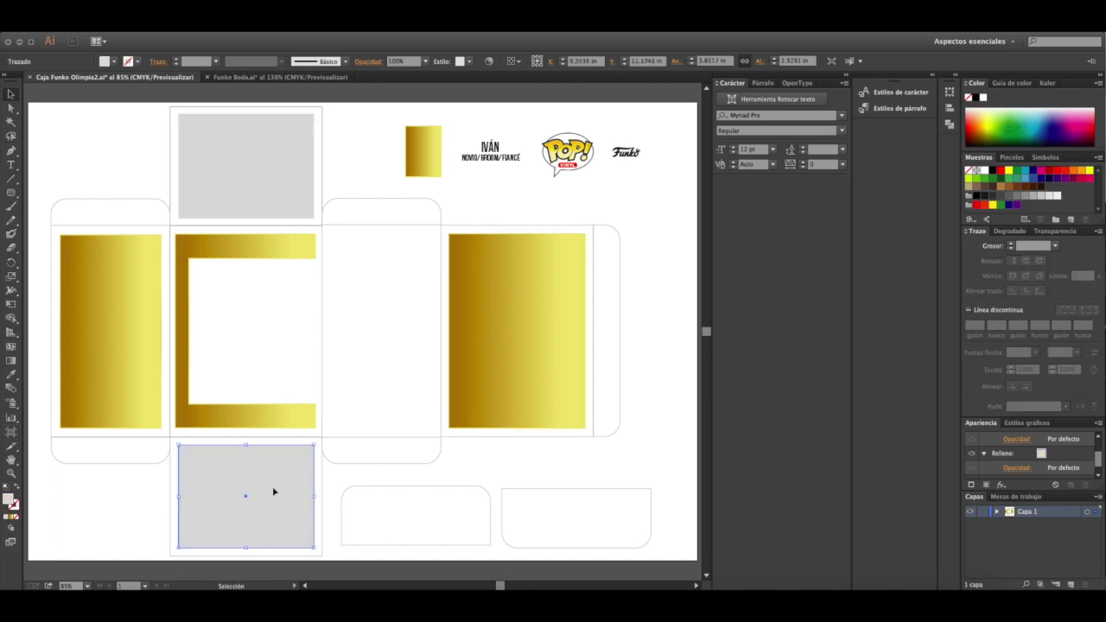
{"action": "left_click", "coordinate": [424, 173]}
{"action": "left_click", "coordinate": [480, 246]}
{"action": "left_click", "coordinate": [322, 258]}
{"action": "left_click", "coordinate": [100, 267]}
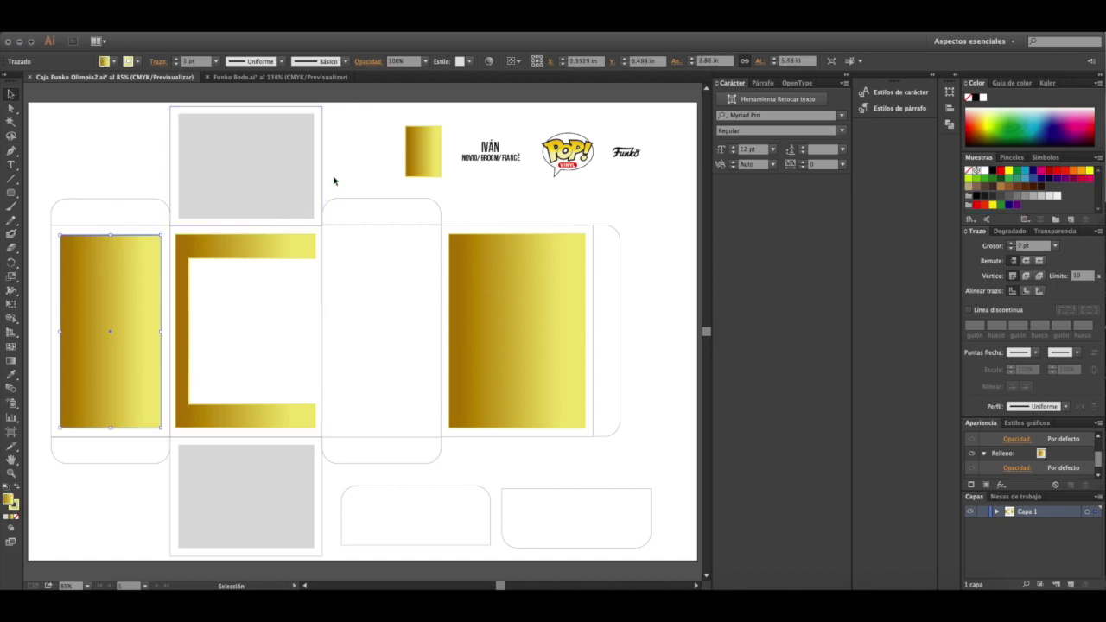
{"action": "left_click", "coordinate": [339, 181]}
{"action": "left_click", "coordinate": [432, 143]}
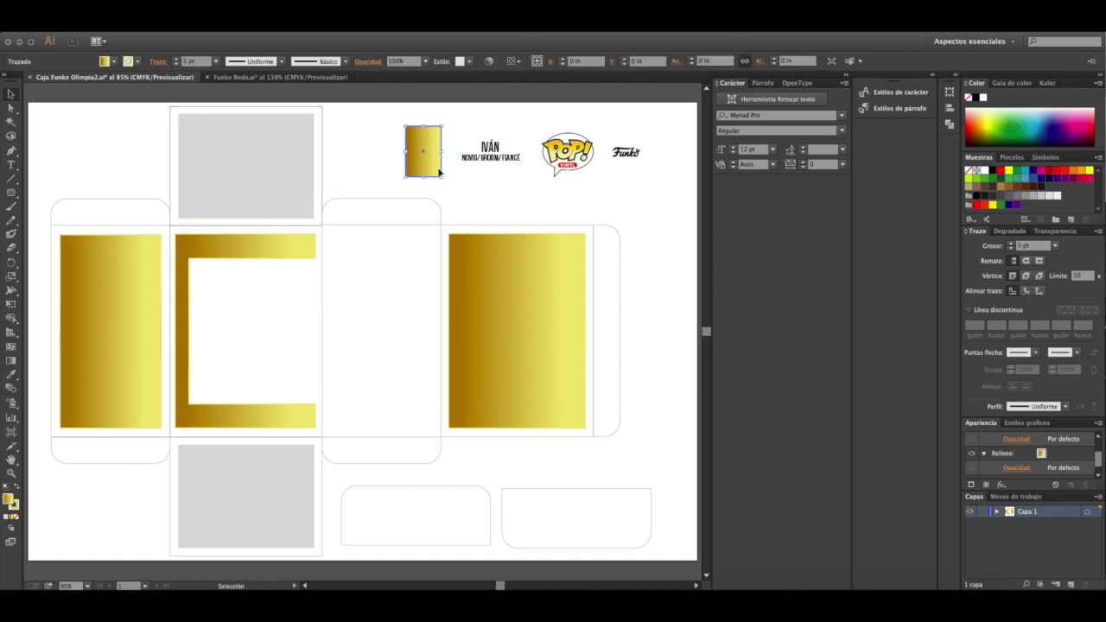
{"action": "key", "text": "Delete"}
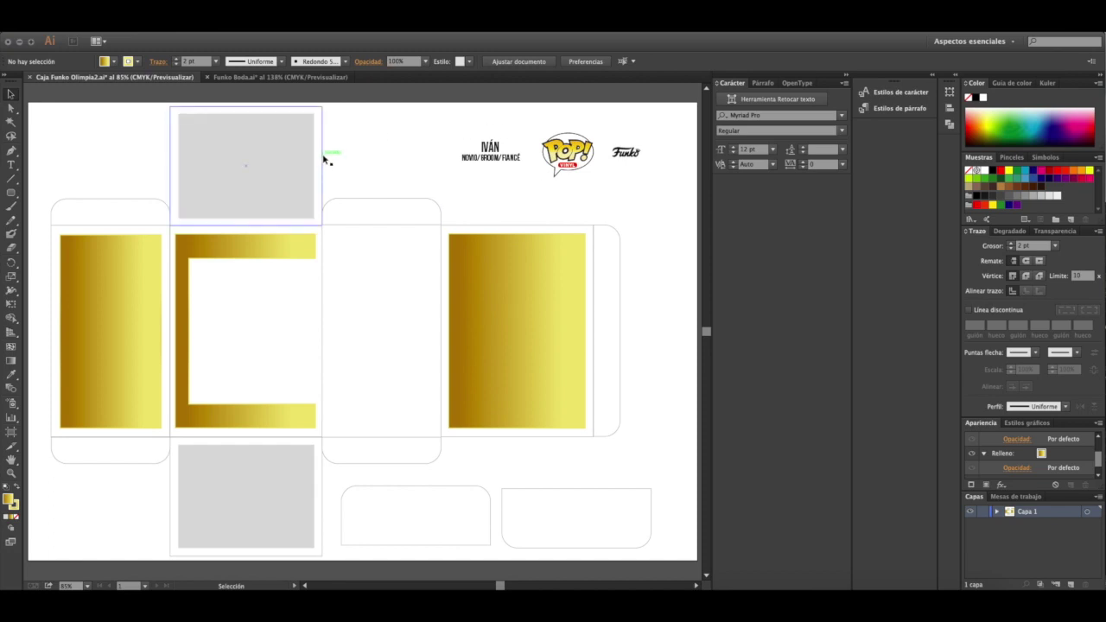
Step: Move the Funko logo into the lower right corner of the upper grey panel of the box
{"action": "left_click", "coordinate": [628, 155]}
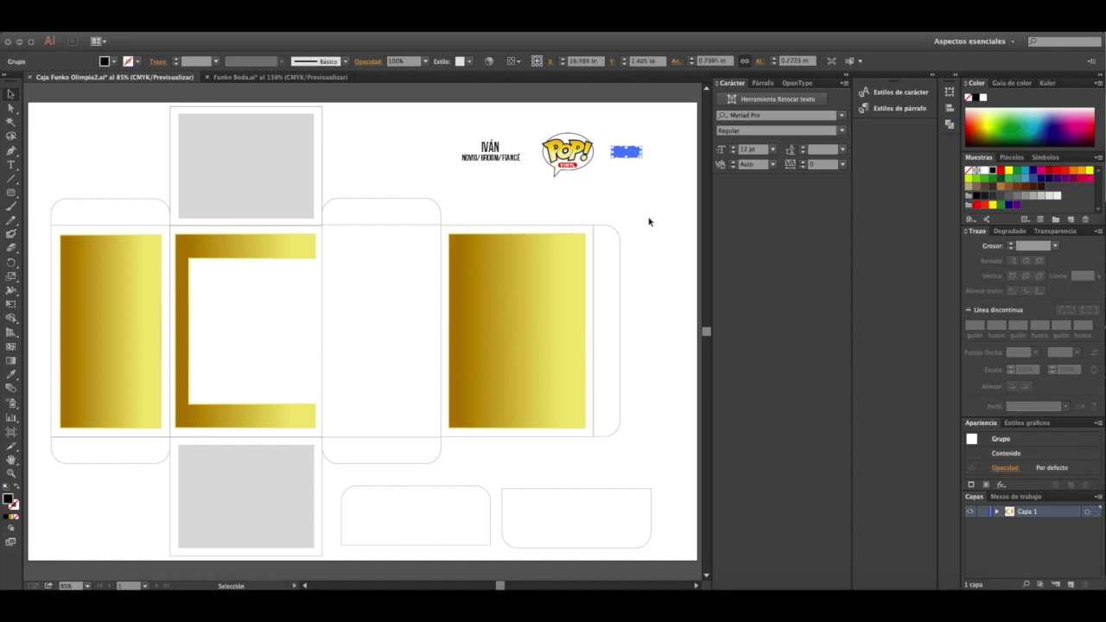
{"action": "left_click_drag", "start_coordinate": [632, 155], "coordinate": [296, 210]}
{"action": "left_click", "coordinate": [366, 178]}
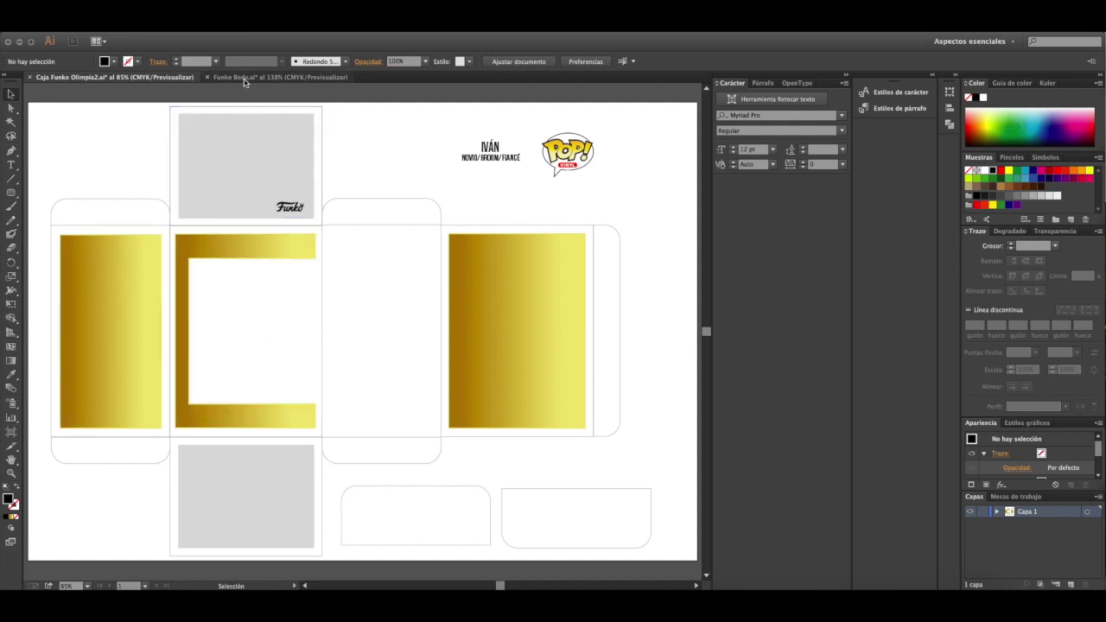
Step: Examine the sample name and title text and the pieces that make up the box template
{"action": "left_click", "coordinate": [494, 160]}
{"action": "left_click", "coordinate": [494, 137]}
{"action": "left_click", "coordinate": [483, 144]}
{"action": "left_click_drag", "start_coordinate": [438, 131], "coordinate": [520, 185]}
{"action": "left_click", "coordinate": [521, 187]}
{"action": "left_click_drag", "start_coordinate": [42, 202], "coordinate": [631, 507]}
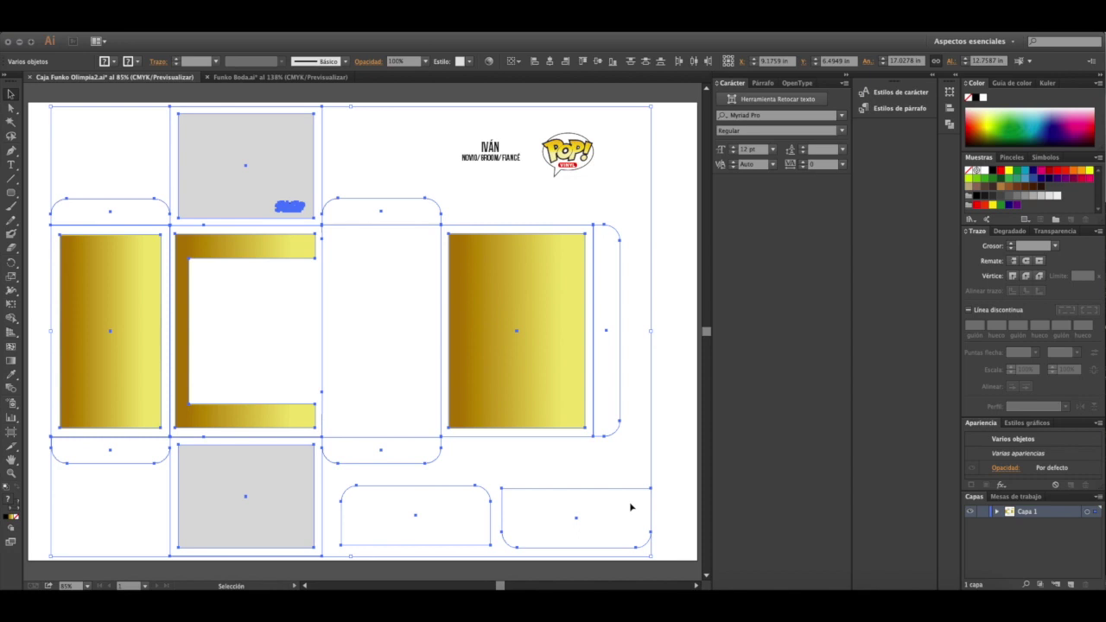
{"action": "left_click", "coordinate": [631, 507]}
{"action": "left_click", "coordinate": [489, 147]}
{"action": "left_click", "coordinate": [107, 157]}
Step: Add a text with the groom's first name in capitals near the bottom of the leftmost gold panel
{"action": "left_click", "coordinate": [11, 164]}
{"action": "left_click", "coordinate": [95, 402]}
{"action": "left_click", "coordinate": [270, 447]}
{"action": "type", "text": "IVÁN"}
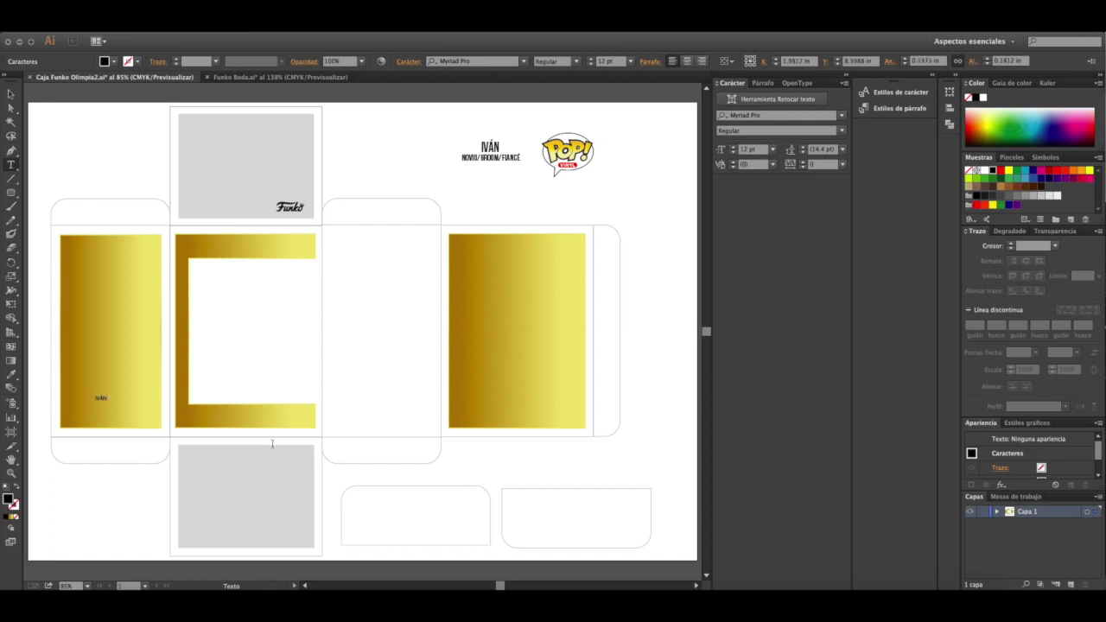
{"action": "left_click", "coordinate": [10, 93]}
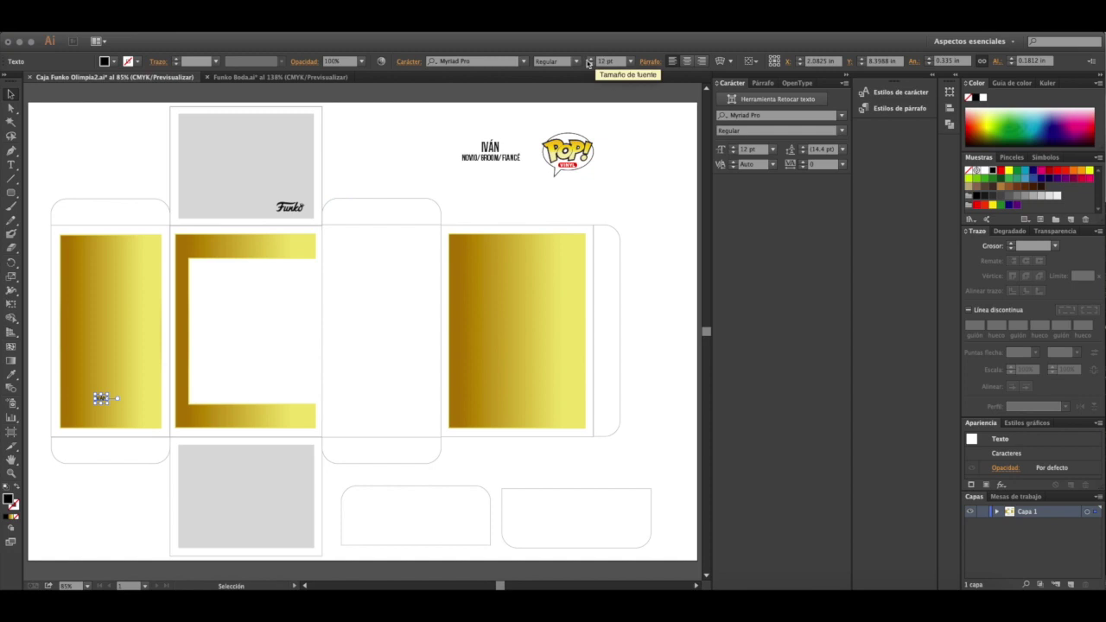
Step: Increase the font size of the name on the leftmost gold panel to 34 pt
{"action": "left_click", "coordinate": [592, 59]}
{"action": "left_click", "coordinate": [591, 59]}
{"action": "left_click", "coordinate": [591, 59]}
{"action": "left_click", "coordinate": [591, 59]}
{"action": "left_click", "coordinate": [592, 59]}
{"action": "left_click", "coordinate": [591, 58]}
{"action": "left_click", "coordinate": [591, 58]}
{"action": "left_click", "coordinate": [591, 59]}
{"action": "left_click", "coordinate": [591, 59]}
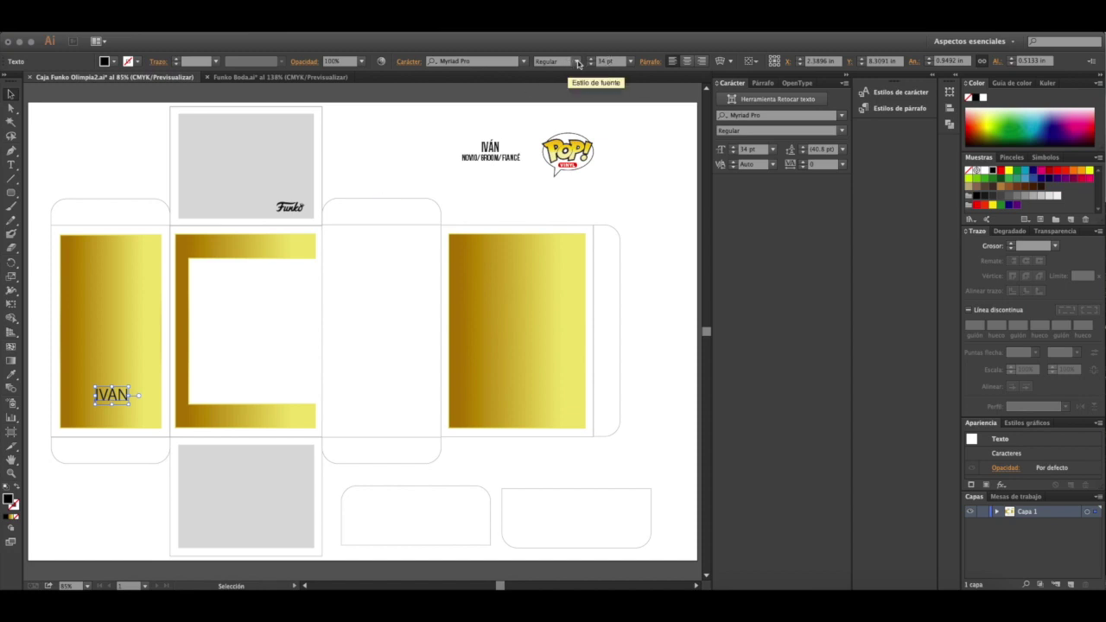
Step: Set the font style of the name on the gold panel to Bold Condensed
{"action": "left_click", "coordinate": [577, 62]}
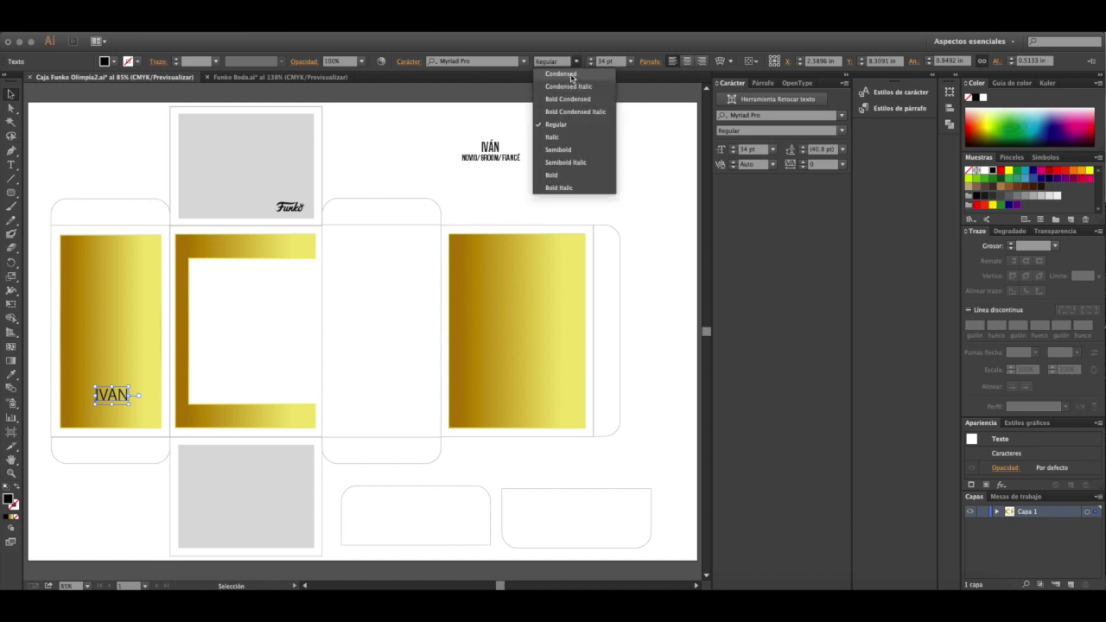
{"action": "left_click", "coordinate": [564, 151]}
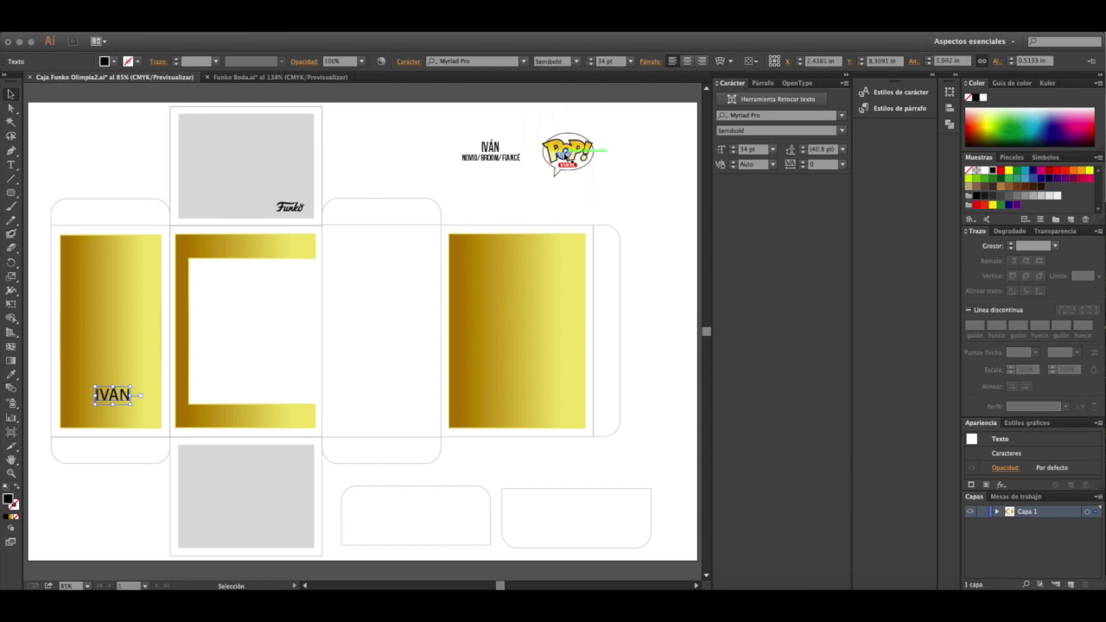
{"action": "left_click", "coordinate": [574, 62]}
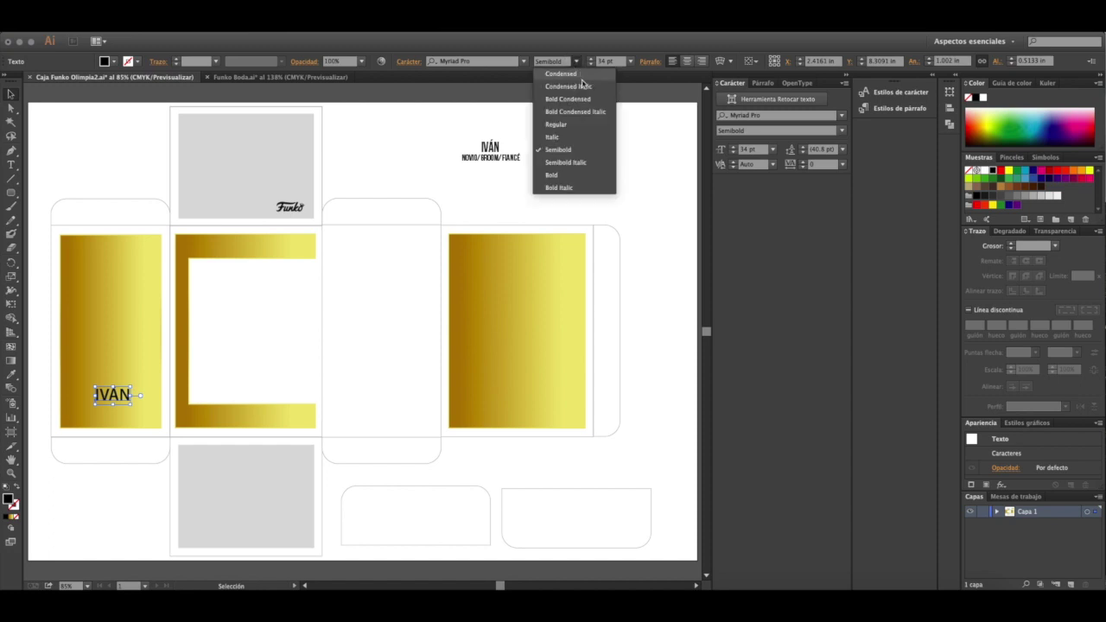
{"action": "left_click", "coordinate": [577, 99]}
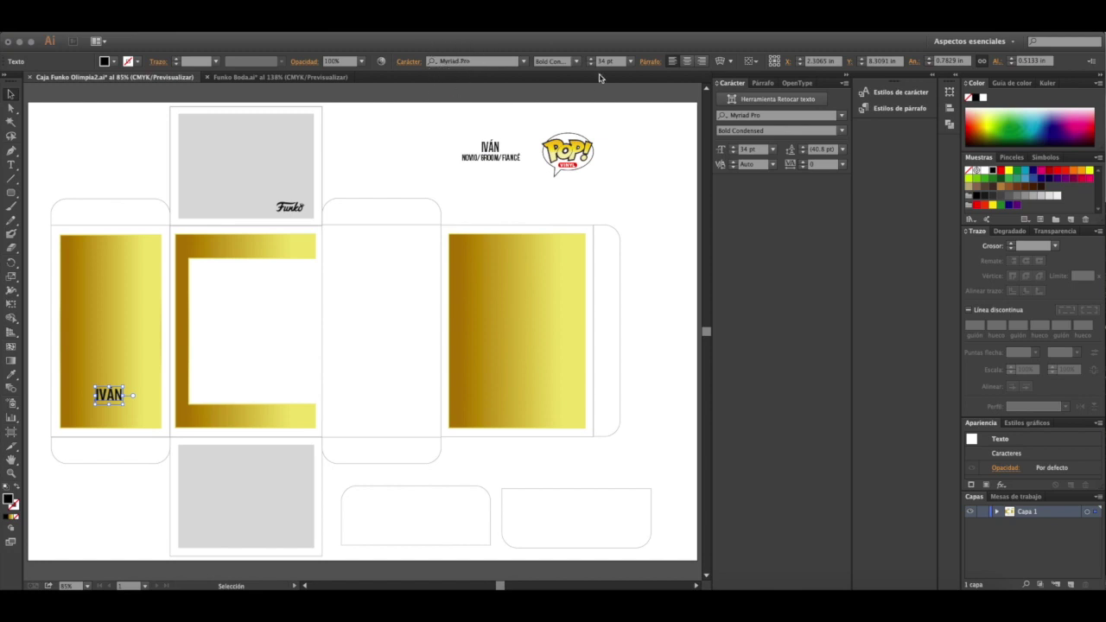
{"action": "left_click", "coordinate": [448, 109]}
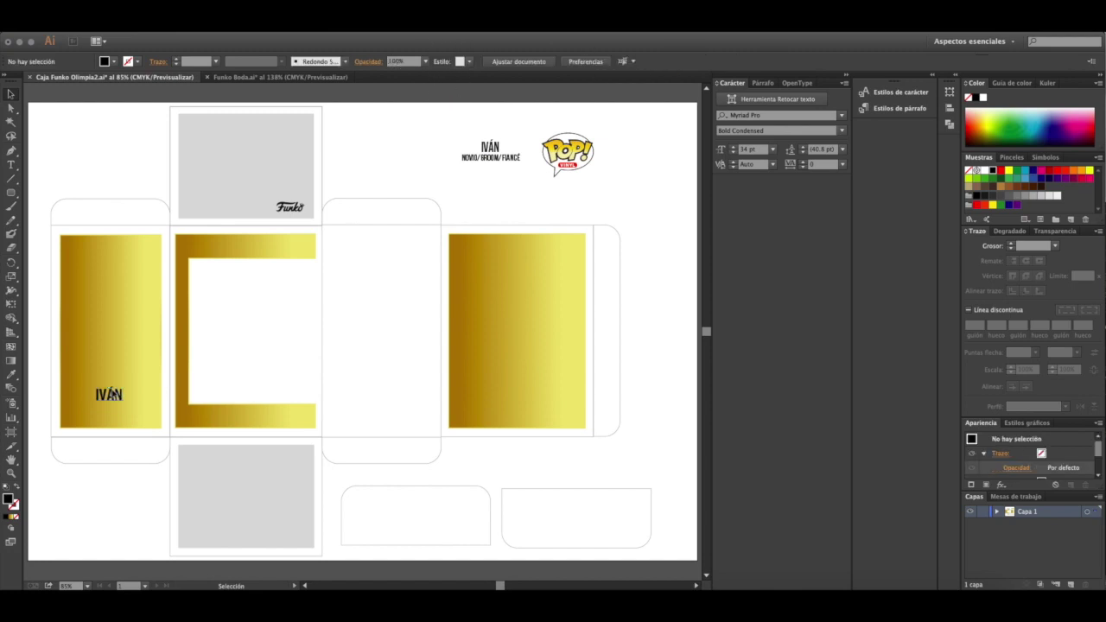
Step: Change the fill colour of the name on the leftmost gold panel to white
{"action": "left_click_drag", "start_coordinate": [111, 394], "coordinate": [114, 394]}
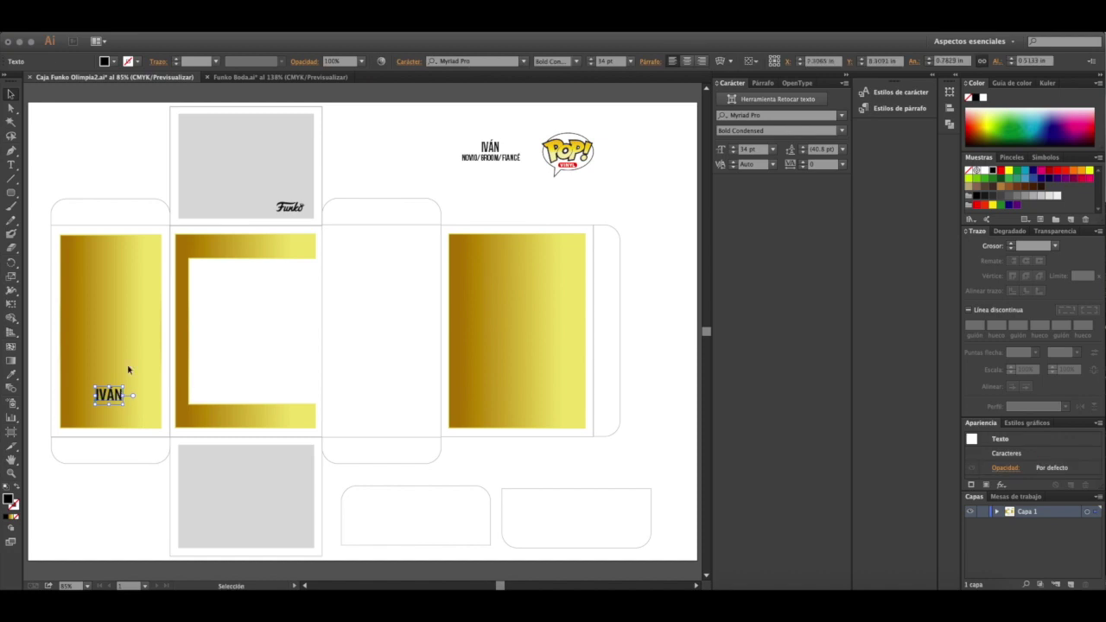
{"action": "left_click", "coordinate": [979, 172]}
{"action": "left_click", "coordinate": [369, 171]}
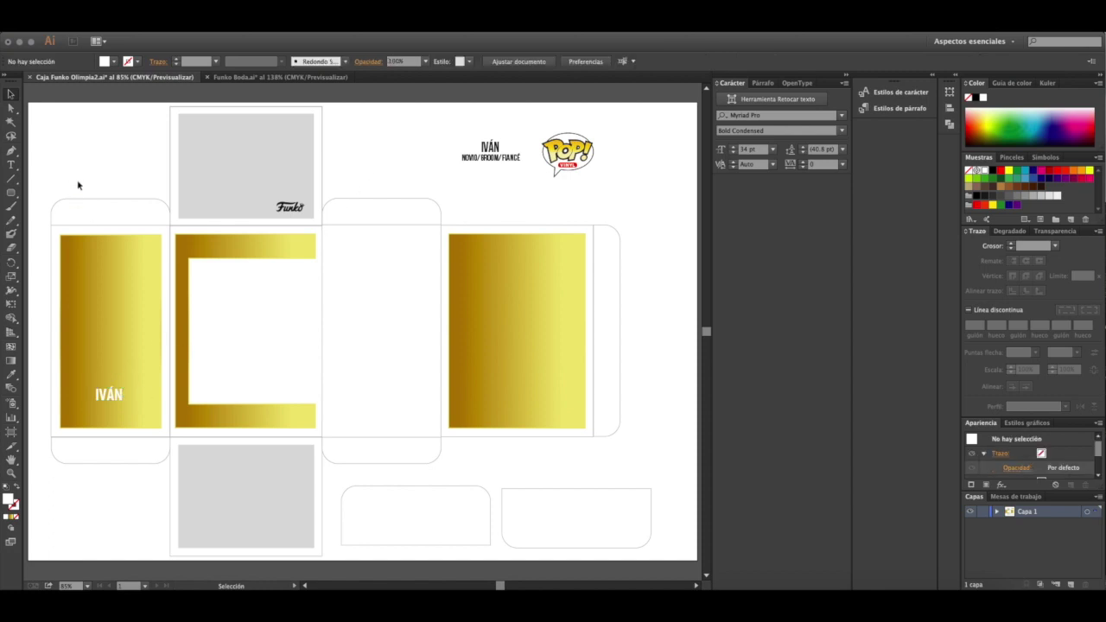
Step: Add the text "NOVIO/GROOM/FIANCÉ" just below the white name on the leftmost gold panel
{"action": "left_click", "coordinate": [10, 164]}
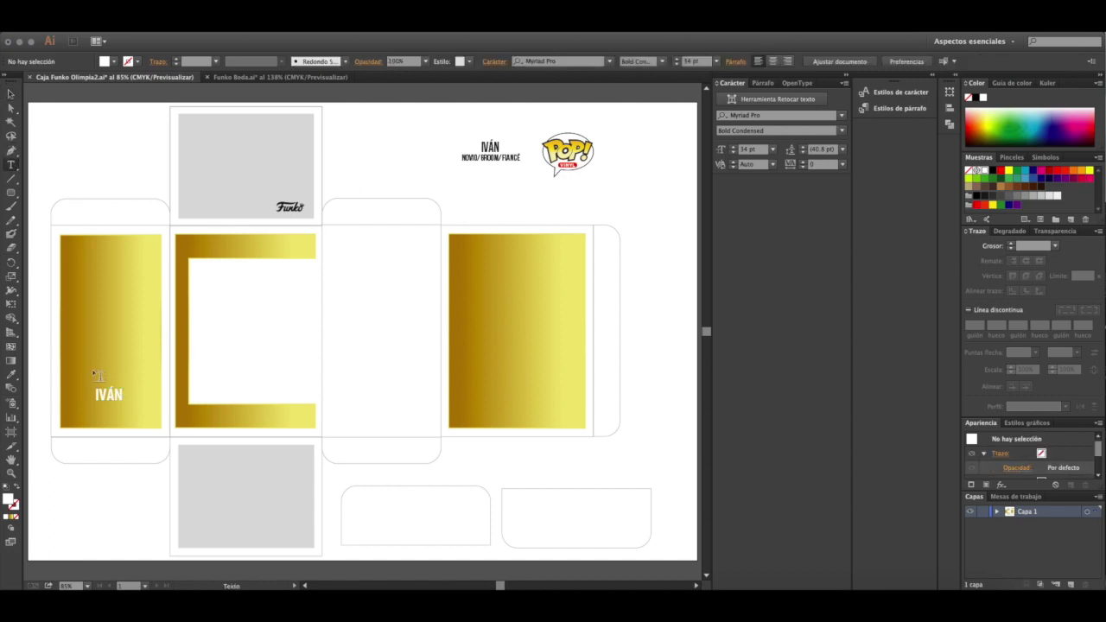
{"action": "left_click", "coordinate": [84, 417]}
{"action": "type", "text": "NOVIO"}
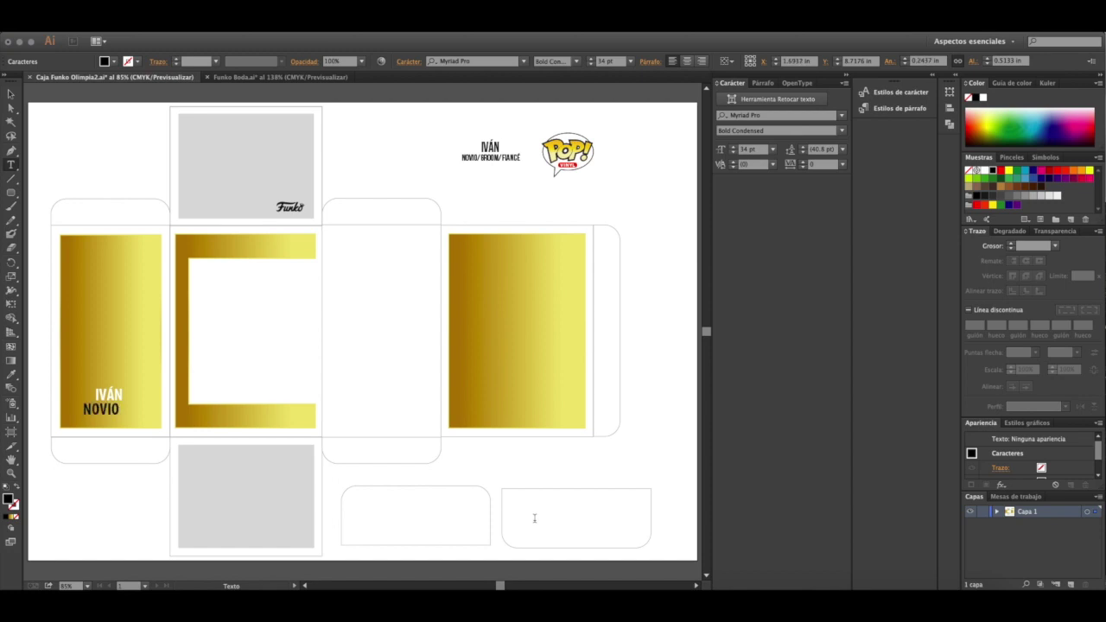
{"action": "type", "text": "/GROOM/FIANCÉ"}
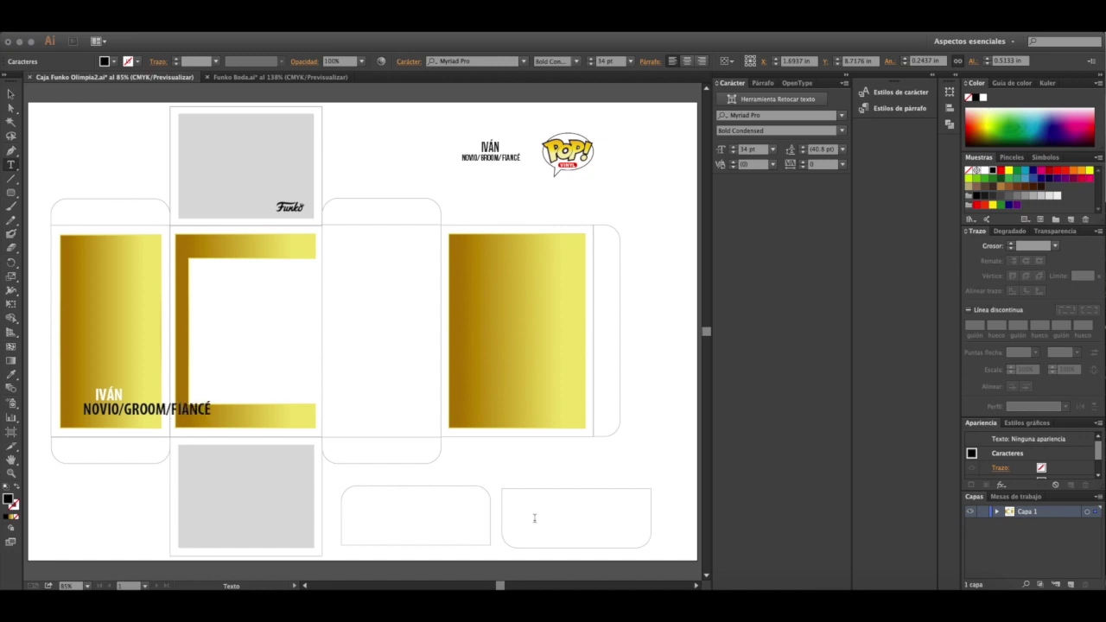
Step: Reduce the font size of the "NOVIO/GROOM/FIANCÉ" text on the leftmost gold panel to 18 pt
{"action": "left_click", "coordinate": [10, 94]}
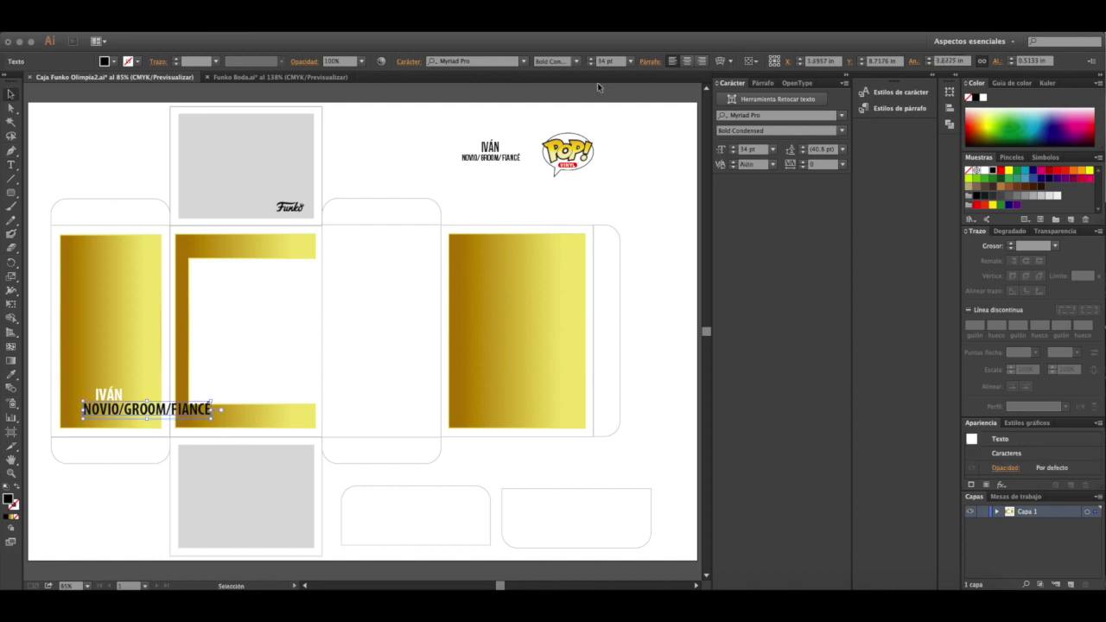
{"action": "left_click", "coordinate": [592, 66]}
{"action": "left_click", "coordinate": [592, 67]}
{"action": "left_click", "coordinate": [592, 67]}
{"action": "left_click", "coordinate": [592, 67]}
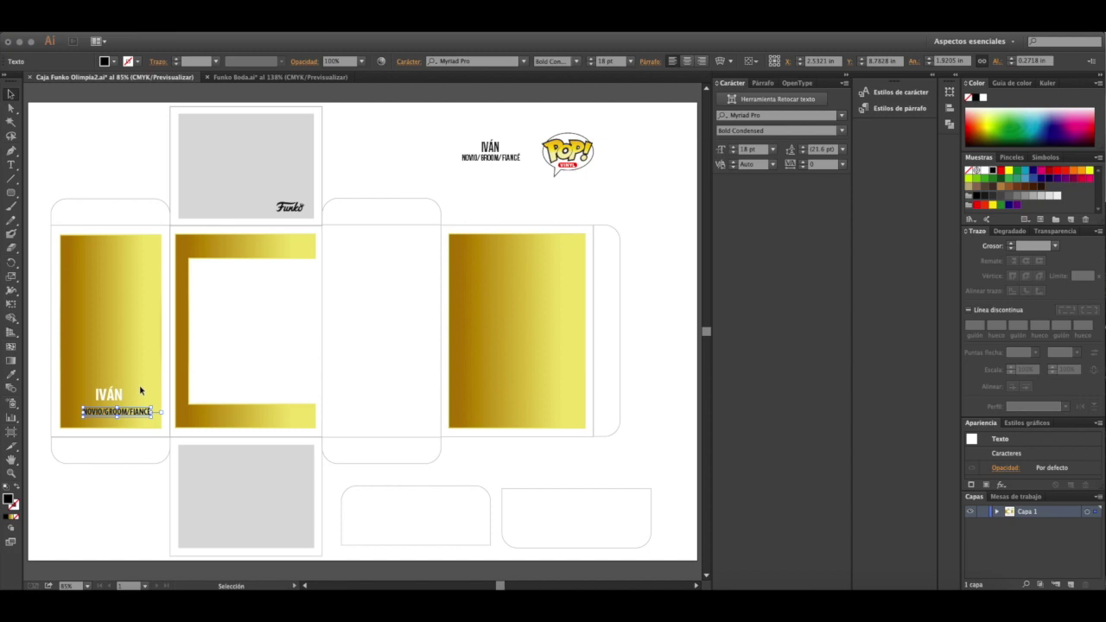
Step: Shift the "NOVIO/GROOM/FIANCÉ" text left to centre it on the leftmost gold panel and fill it with white
{"action": "key", "text": "Left"}
{"action": "key", "text": "Left"}
{"action": "key", "text": "Left"}
{"action": "key", "text": "Left"}
{"action": "key", "text": "Left"}
{"action": "key", "text": "Left"}
{"action": "key", "text": "Left"}
{"action": "key", "text": "Left"}
{"action": "left_click", "coordinate": [982, 98]}
Step: Move the white name and title text together upward on the leftmost gold panel, leaving space beneath them
{"action": "left_click", "coordinate": [155, 329]}
{"action": "mouse_move", "coordinate": [109, 395]}
{"action": "left_mouse_down"}
{"action": "mouse_move", "coordinate": [121, 401]}
{"action": "mouse_move", "coordinate": [124, 378]}
{"action": "mouse_move", "coordinate": [113, 416]}
{"action": "left_mouse_up"}
{"action": "key", "text": "Up"}
{"action": "key", "text": "Up"}
{"action": "key", "text": "Up"}
{"action": "key", "text": "Up"}
{"action": "key", "text": "Up"}
{"action": "key", "text": "Up"}
{"action": "key", "text": "Up"}
{"action": "key", "text": "Up"}
{"action": "key", "text": "Up"}
{"action": "key", "text": "Up"}
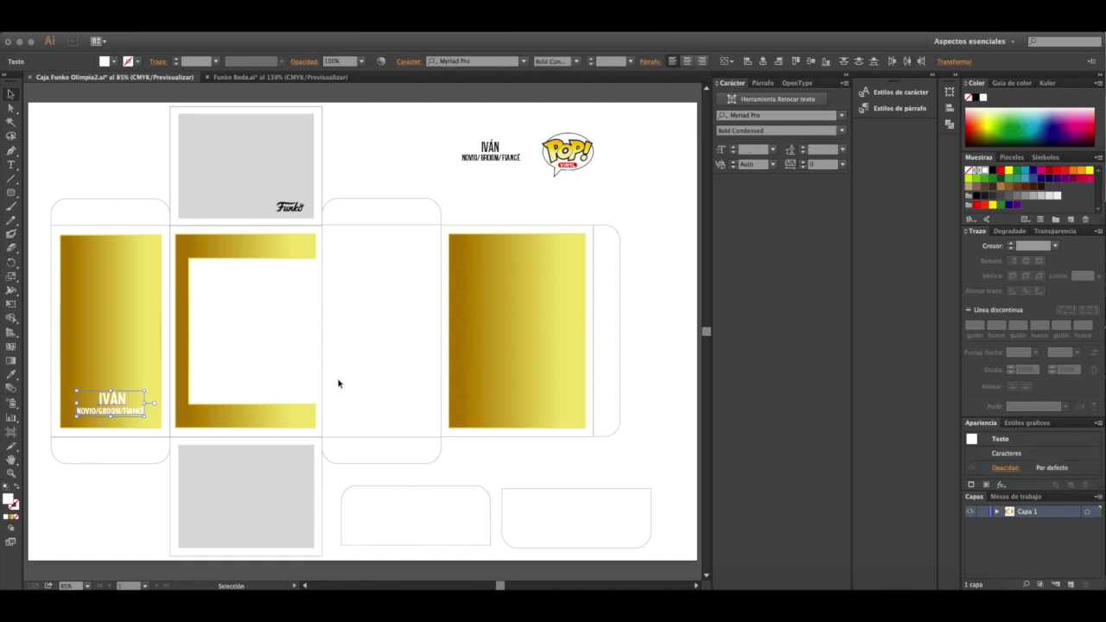
{"action": "key", "text": "Up"}
{"action": "key", "text": "Up"}
{"action": "key", "text": "Up"}
{"action": "key", "text": "Up"}
{"action": "key", "text": "Up"}
{"action": "key", "text": "Up"}
{"action": "key", "text": "Up"}
{"action": "key", "text": "Up"}
{"action": "key", "text": "Up"}
{"action": "key", "text": "Up"}
{"action": "key", "text": "Up"}
{"action": "key", "text": "Up"}
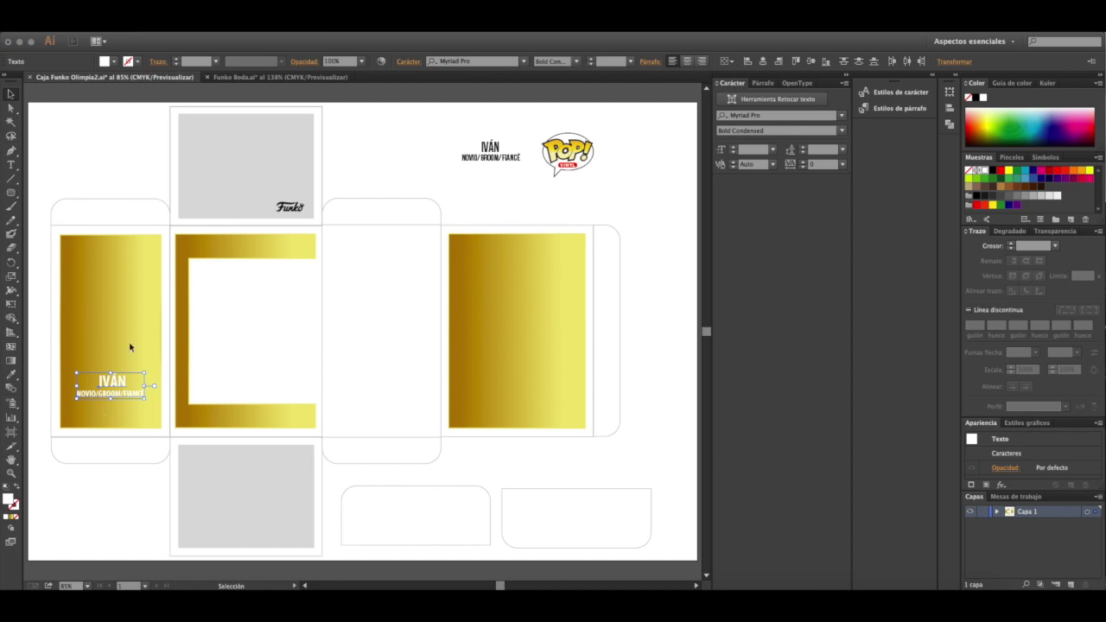
{"action": "left_click_drag", "start_coordinate": [123, 386], "coordinate": [121, 377]}
{"action": "left_click", "coordinate": [31, 188]}
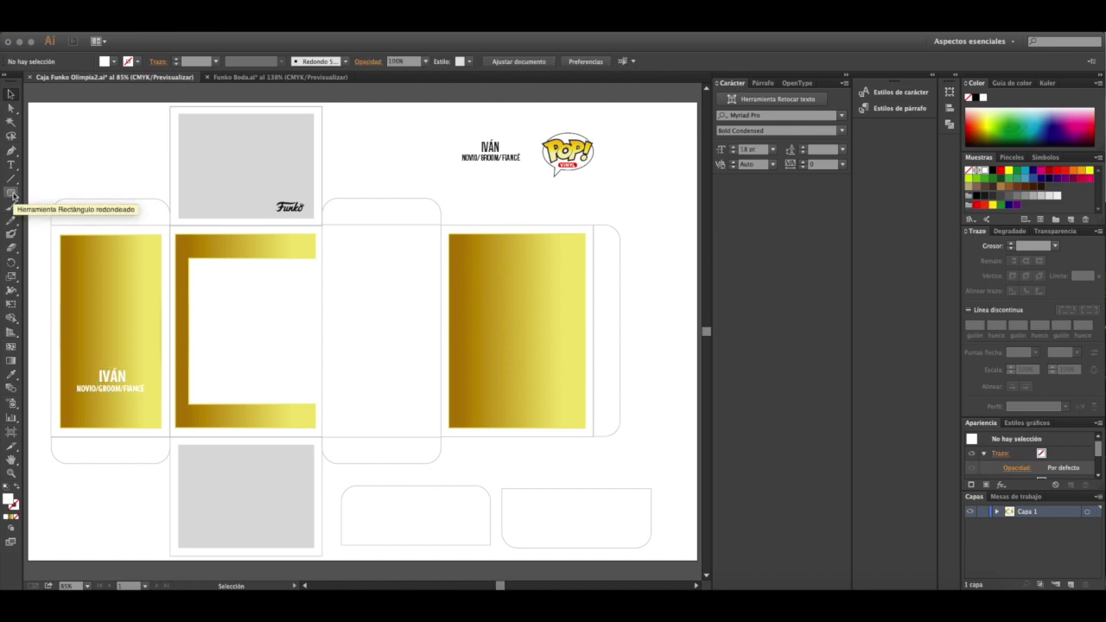
Step: Draw a white circle about 0.64 in across on the leftmost gold panel and centre it below the title text
{"action": "left_click", "coordinate": [13, 197]}
{"action": "left_click_drag", "start_coordinate": [15, 198], "coordinate": [98, 217]}
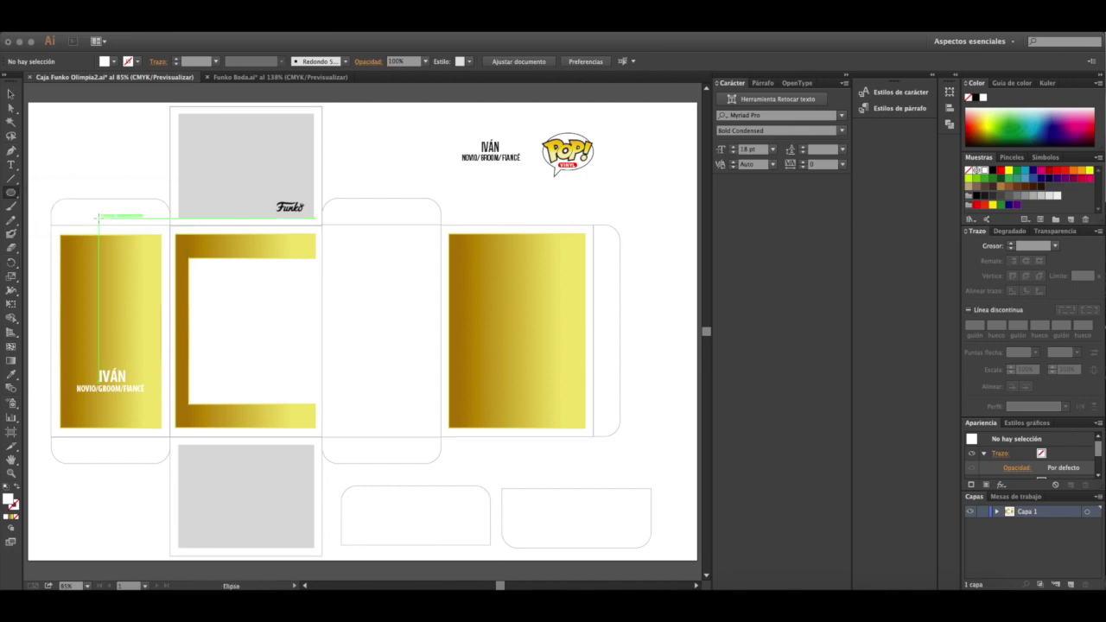
{"action": "mouse_move", "coordinate": [93, 299]}
{"action": "left_mouse_down"}
{"action": "mouse_move", "coordinate": [116, 331]}
{"action": "mouse_move", "coordinate": [111, 321]}
{"action": "left_mouse_up"}
{"action": "left_click", "coordinate": [10, 93]}
{"action": "left_click", "coordinate": [103, 138]}
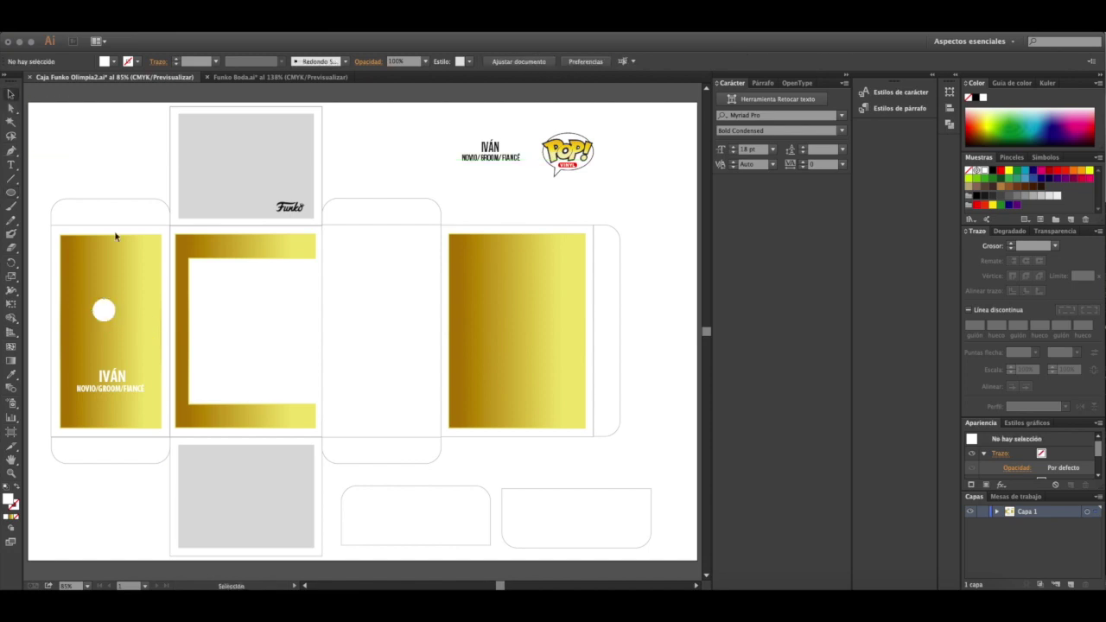
{"action": "left_click_drag", "start_coordinate": [103, 310], "coordinate": [113, 409]}
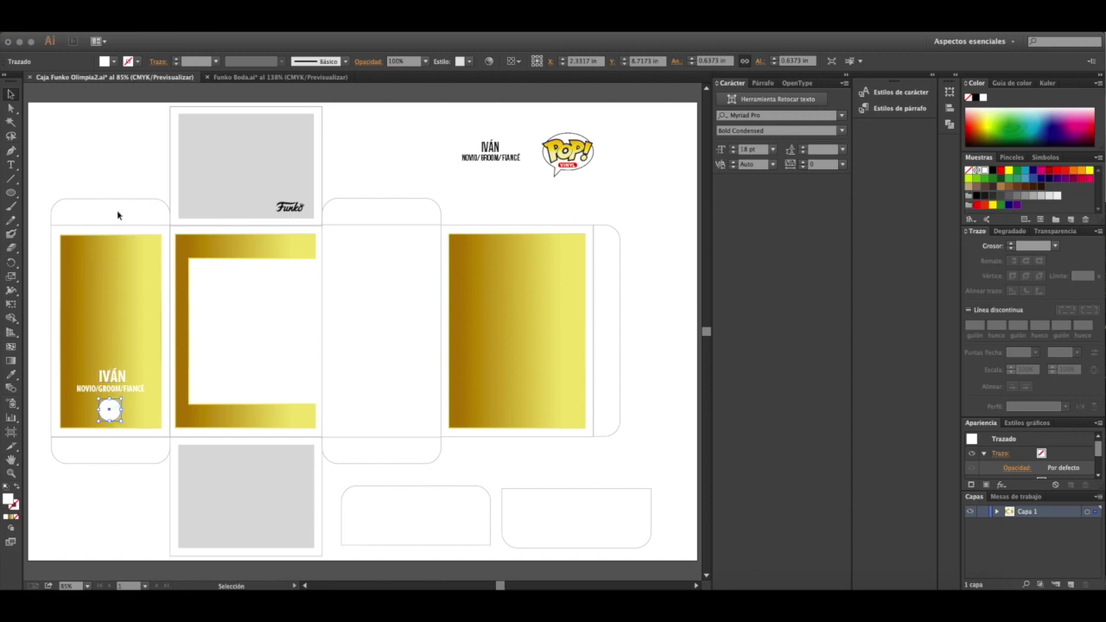
{"action": "left_click", "coordinate": [124, 157]}
Step: Add the text "22" in the upper part of the leftmost gold panel
{"action": "left_click", "coordinate": [11, 164]}
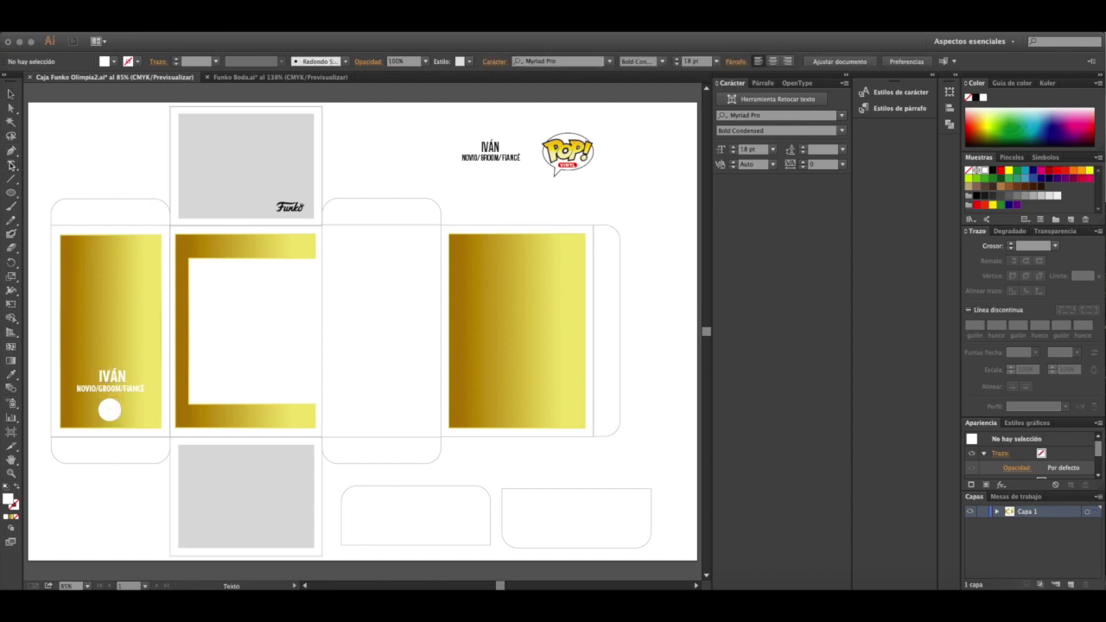
{"action": "left_click", "coordinate": [97, 264]}
{"action": "type", "text": "22"}
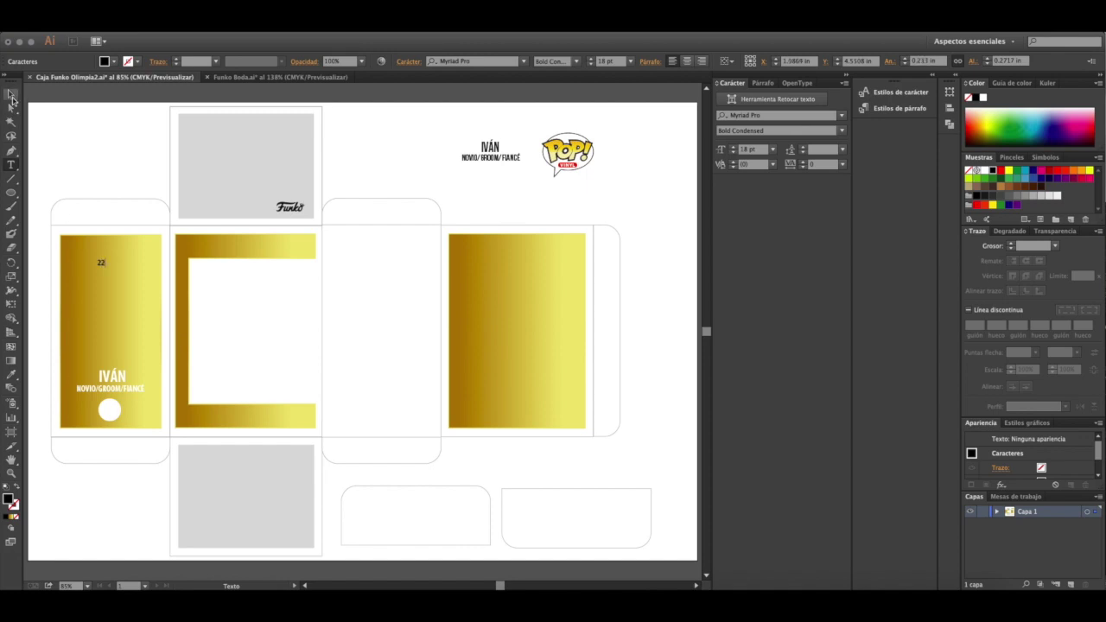
{"action": "left_click", "coordinate": [11, 95]}
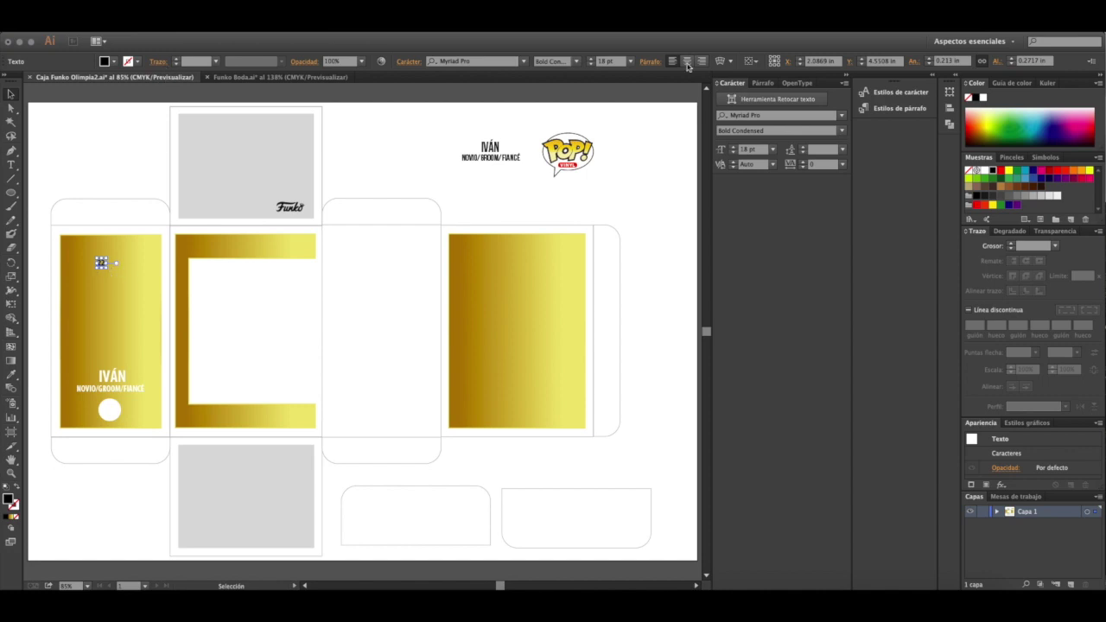
Step: Increase the font size of the number 22 to 29 pt and place it inside the white circle
{"action": "left_click", "coordinate": [592, 58]}
{"action": "left_click", "coordinate": [592, 58]}
{"action": "left_click", "coordinate": [591, 58]}
{"action": "left_click", "coordinate": [591, 58]}
{"action": "left_click", "coordinate": [592, 58]}
{"action": "left_click", "coordinate": [591, 58]}
{"action": "left_click", "coordinate": [591, 58]}
{"action": "left_click", "coordinate": [591, 58]}
{"action": "left_click", "coordinate": [591, 58]}
{"action": "left_click", "coordinate": [592, 58]}
{"action": "left_click", "coordinate": [591, 58]}
{"action": "left_click", "coordinate": [113, 156]}
{"action": "left_click_drag", "start_coordinate": [112, 263], "coordinate": [112, 411]}
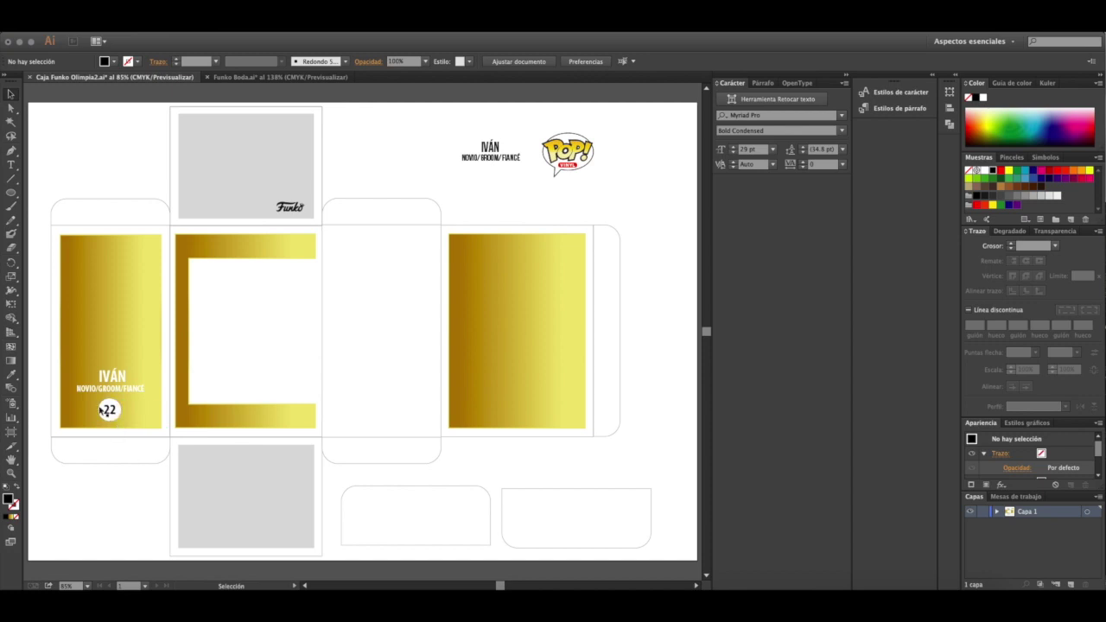
Step: Convert the number 22 in the white circle to outlines
{"action": "left_click", "coordinate": [113, 412]}
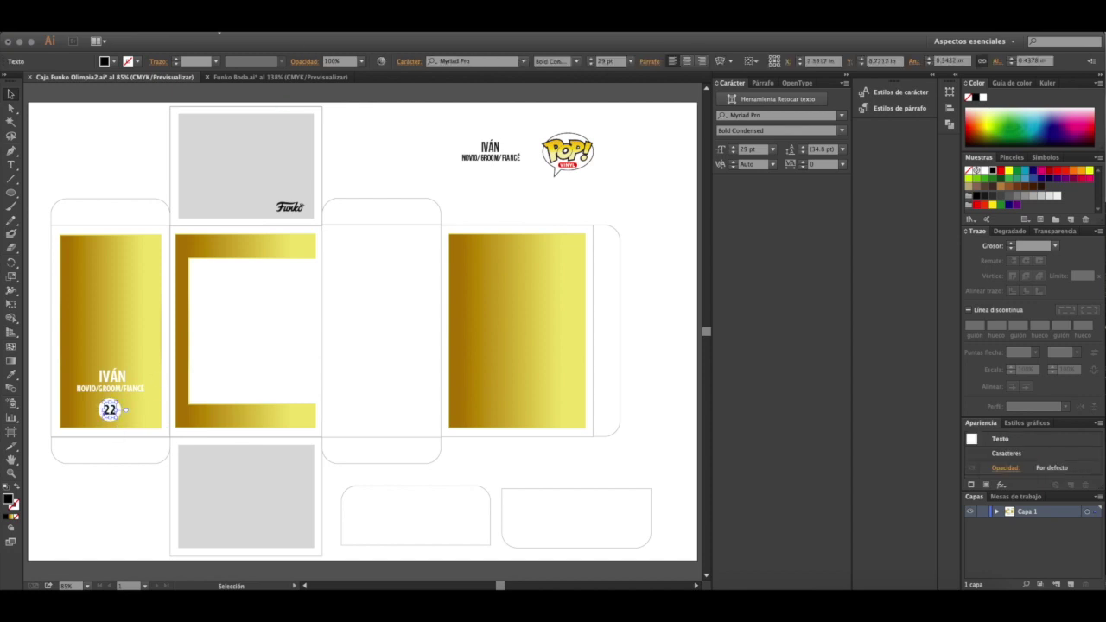
{"action": "left_click", "coordinate": [211, 32]}
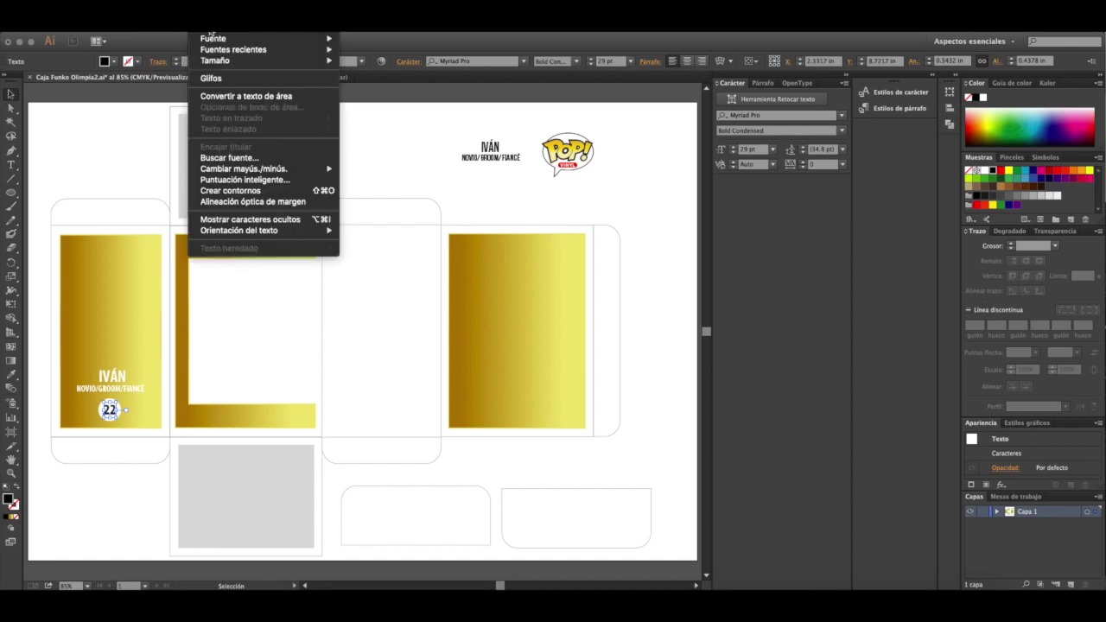
{"action": "left_click", "coordinate": [229, 191]}
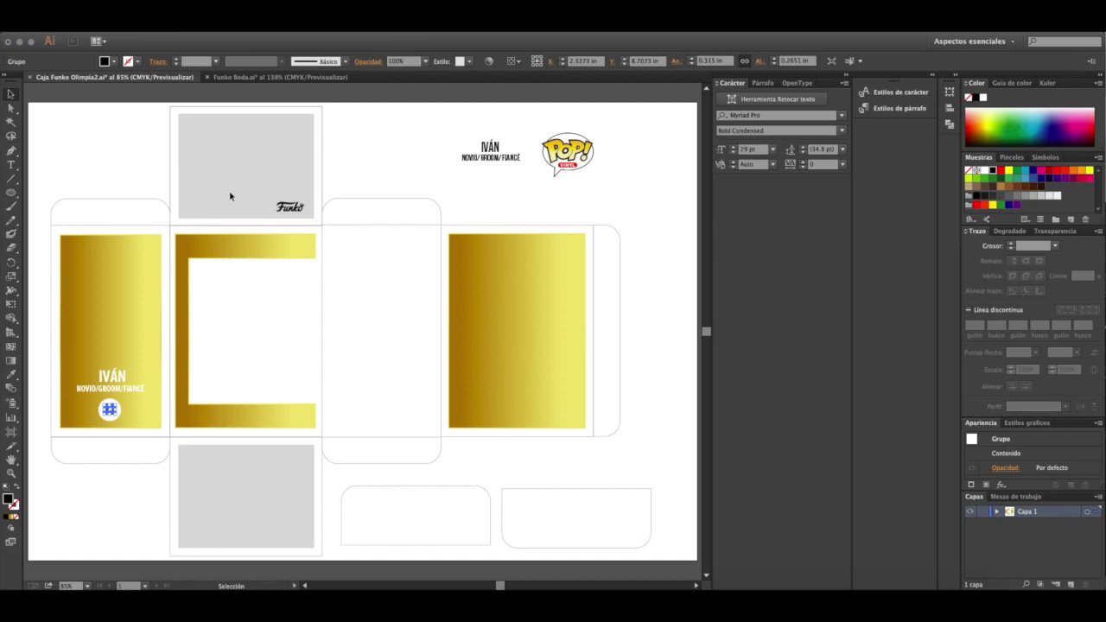
{"action": "left_click", "coordinate": [85, 399]}
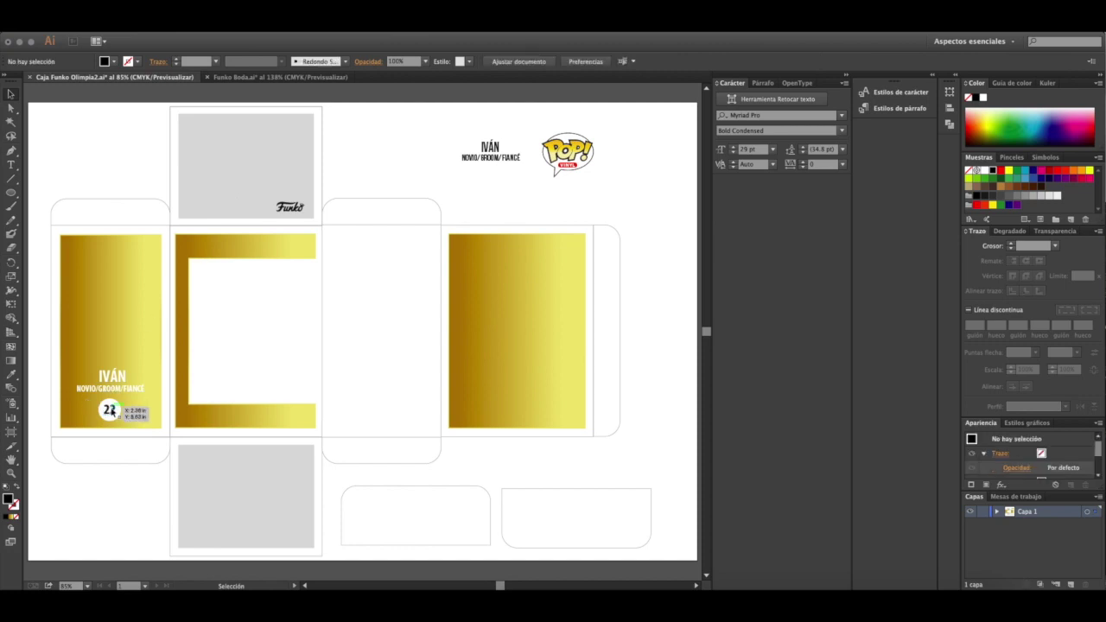
Step: Apply the gold panel's gradient appearance to the outlined number 22 with the Eyedropper
{"action": "left_click", "coordinate": [114, 410]}
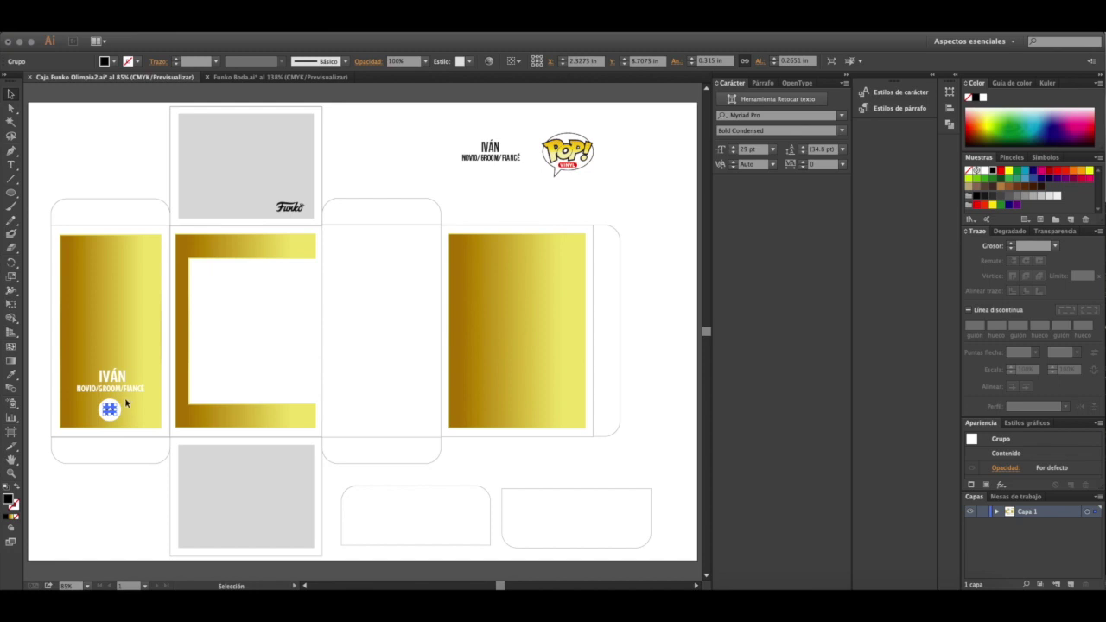
{"action": "left_click", "coordinate": [11, 374]}
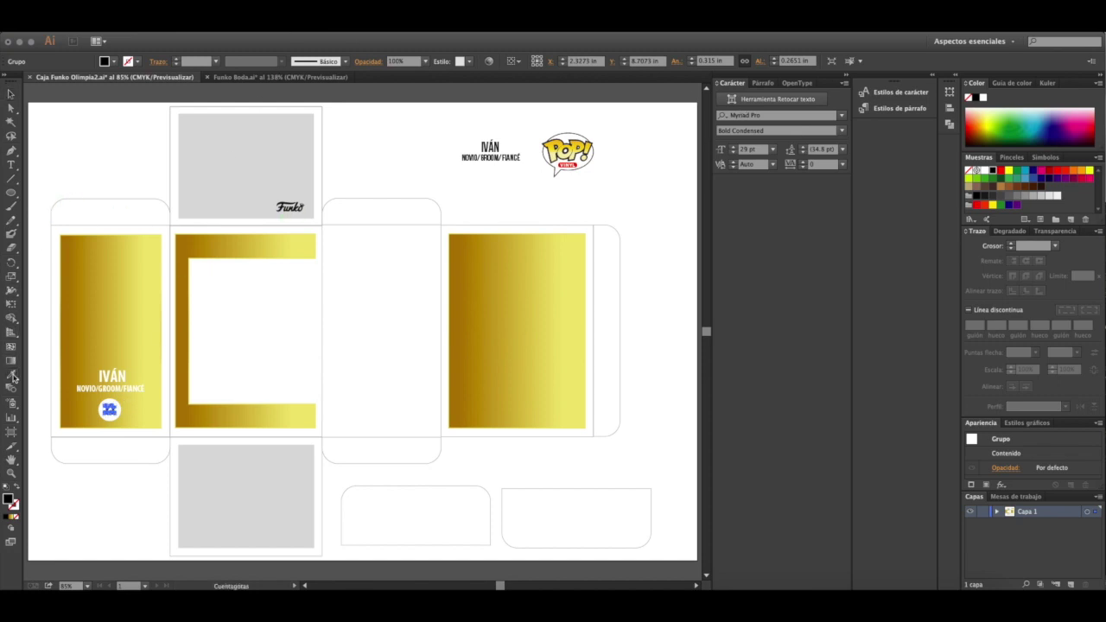
{"action": "left_click", "coordinate": [120, 318]}
{"action": "key", "text": "v"}
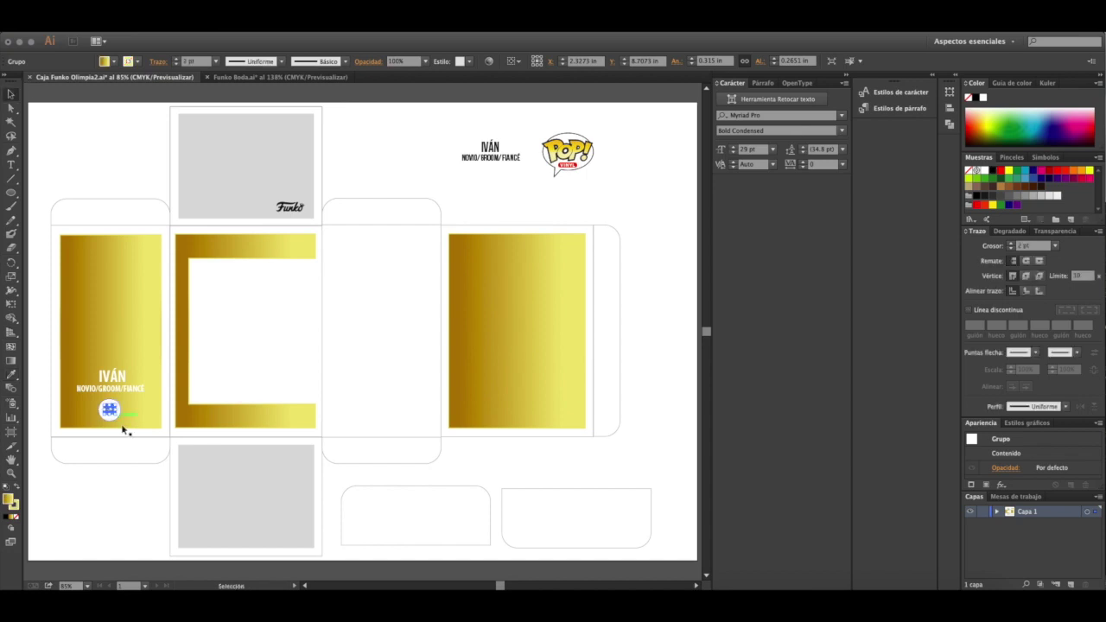
Step: Remove the stroke from the gold number 22 in the white circle
{"action": "left_click", "coordinate": [125, 437]}
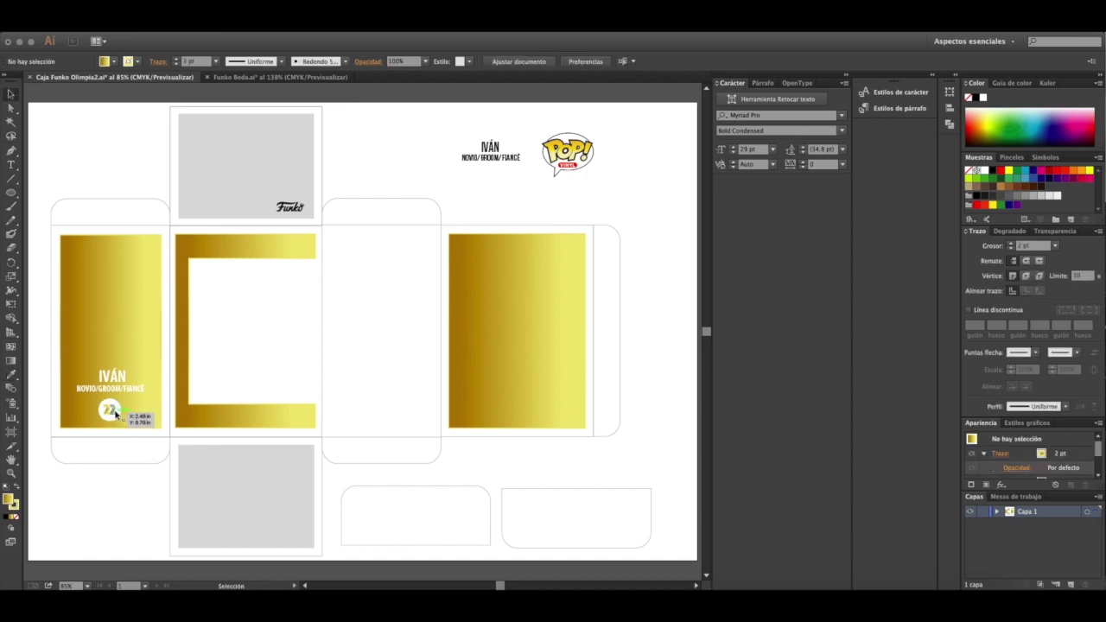
{"action": "left_click_drag", "start_coordinate": [101, 429], "coordinate": [101, 429]}
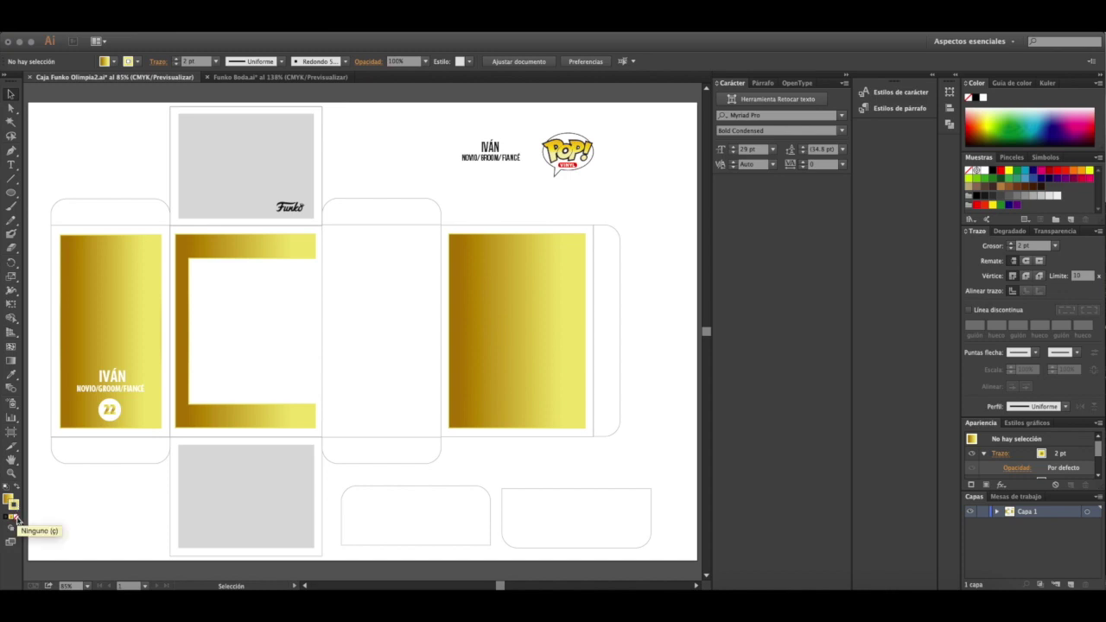
{"action": "left_click", "coordinate": [17, 518]}
{"action": "left_click", "coordinate": [101, 429]}
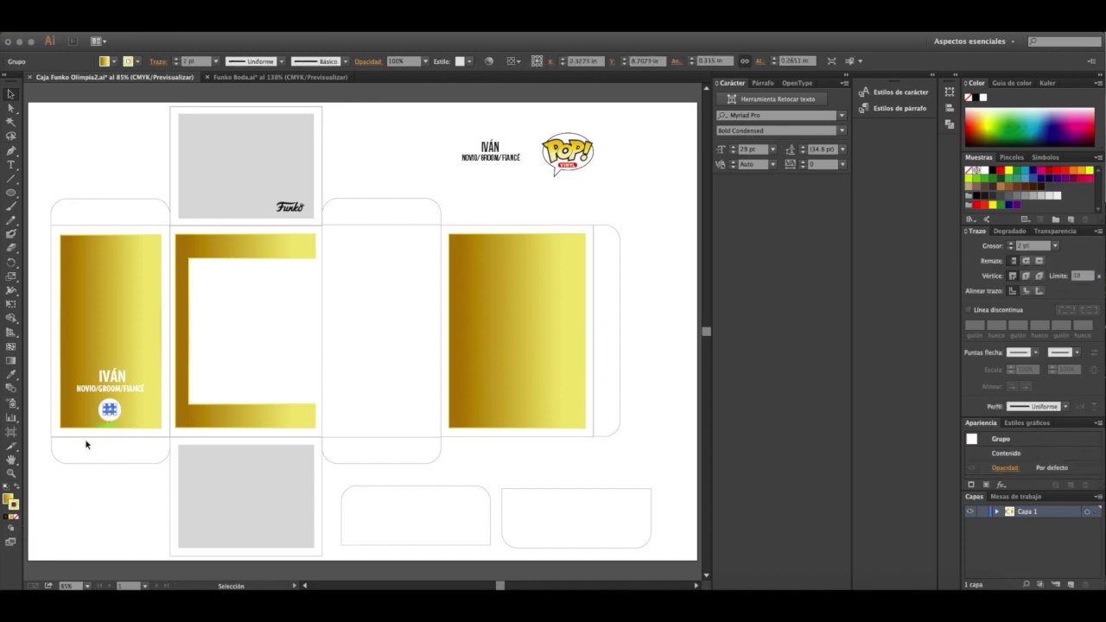
{"action": "left_click", "coordinate": [119, 486]}
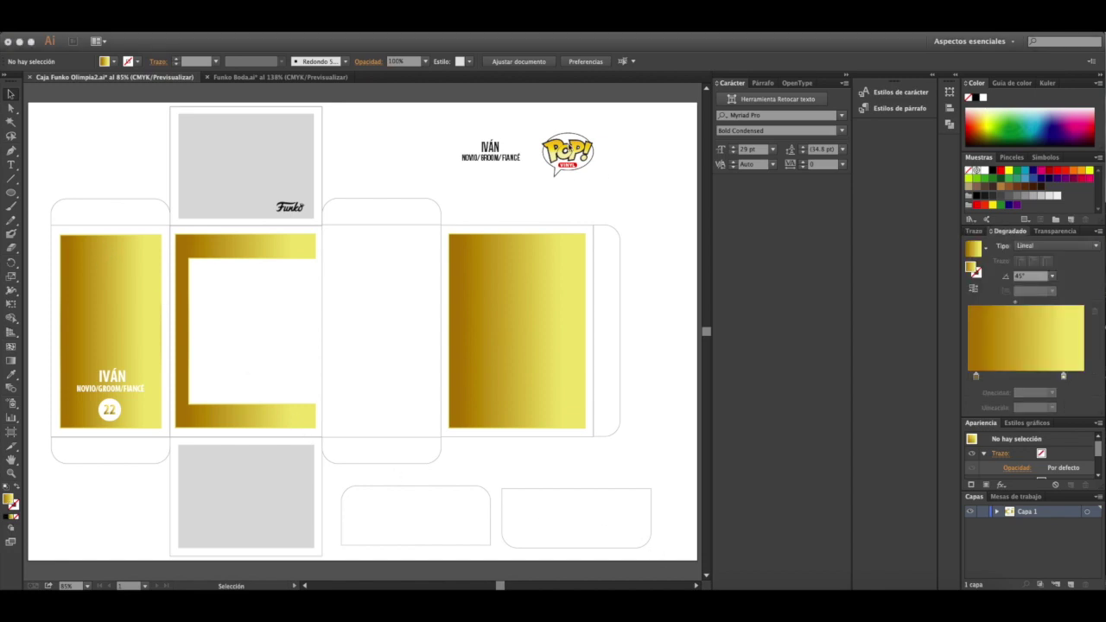
Step: Try to move the original POP! logo onto the leftmost gold panel
{"action": "left_click", "coordinate": [563, 137]}
{"action": "left_click", "coordinate": [532, 122]}
{"action": "left_click_drag", "start_coordinate": [532, 122], "coordinate": [123, 267]}
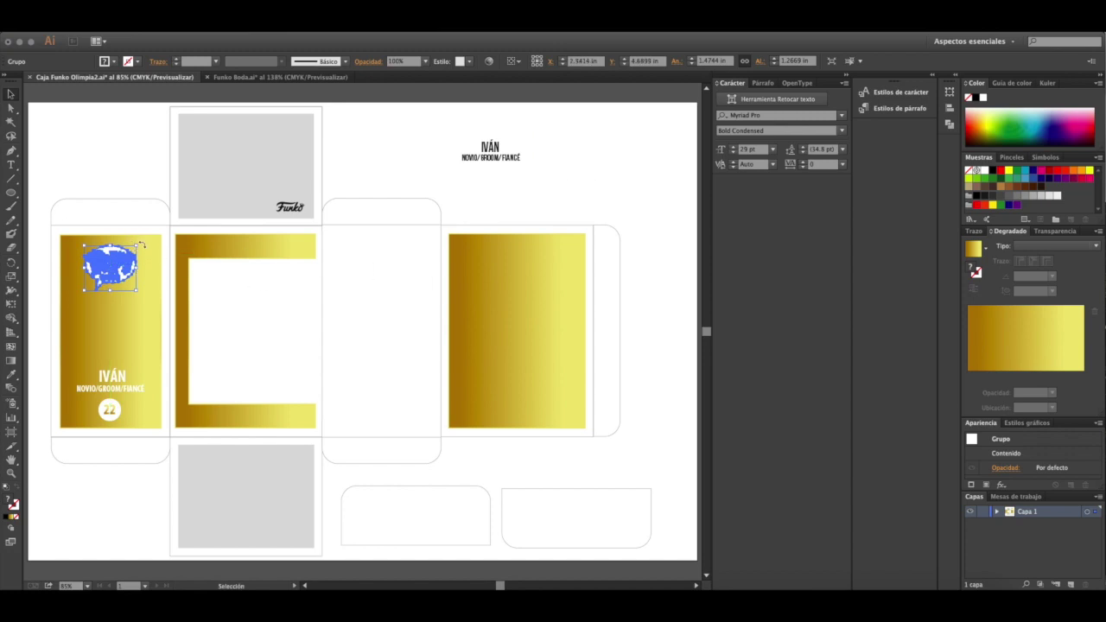
{"action": "key", "text": "super+z"}
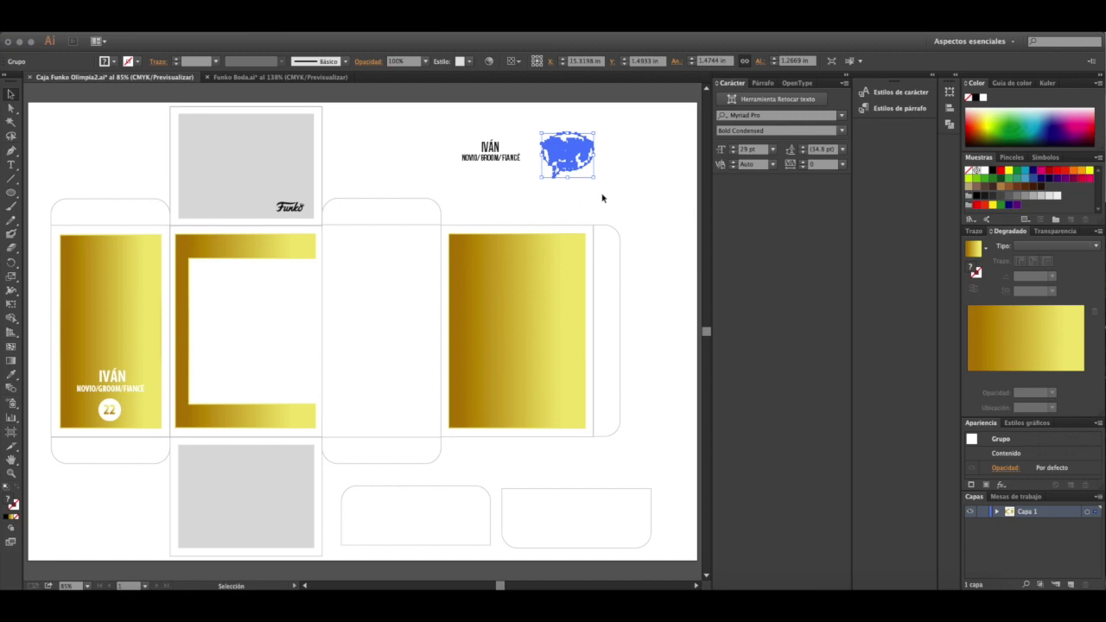
{"action": "left_click", "coordinate": [638, 190]}
{"action": "left_click", "coordinate": [559, 163]}
{"action": "key", "text": "super+c"}
{"action": "key", "text": "super+v"}
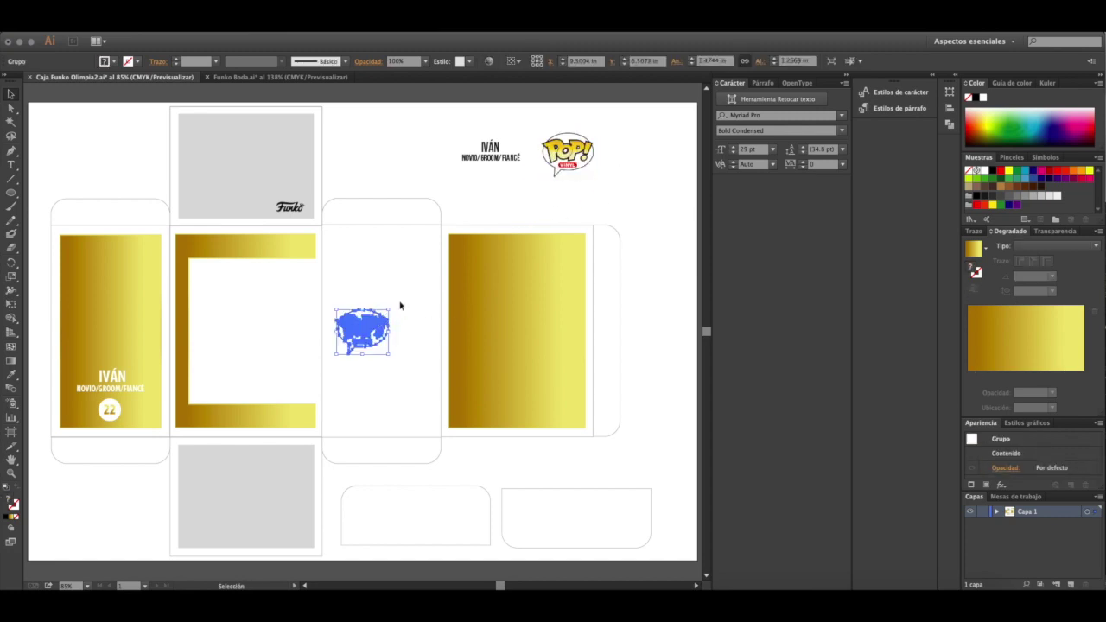
{"action": "key", "text": "Delete"}
{"action": "key", "text": "super+f"}
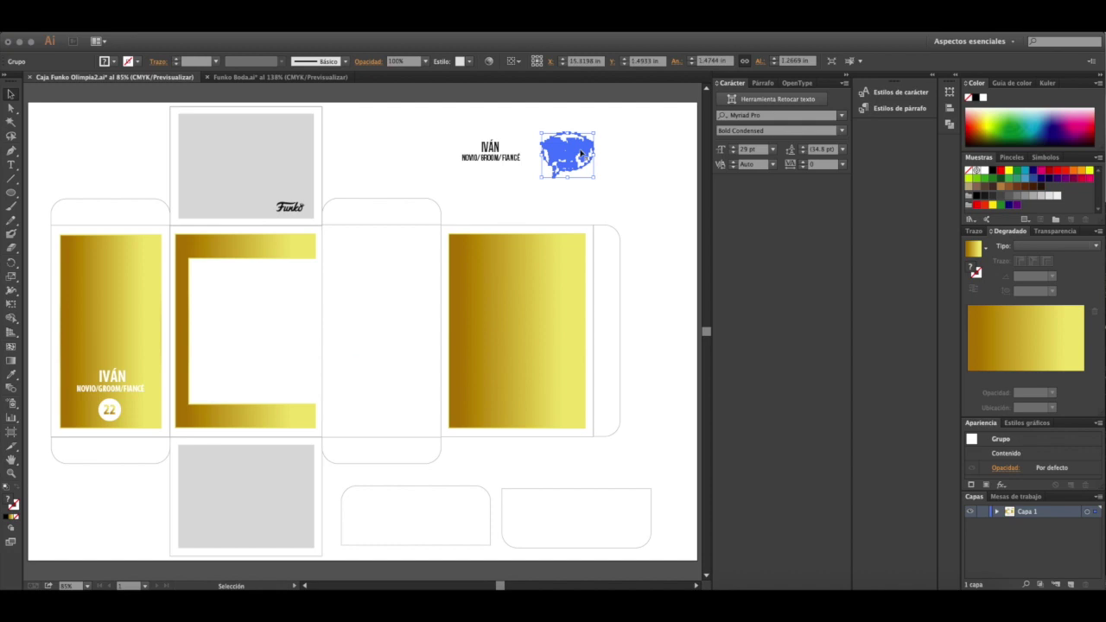
{"action": "right_click", "coordinate": [573, 169]}
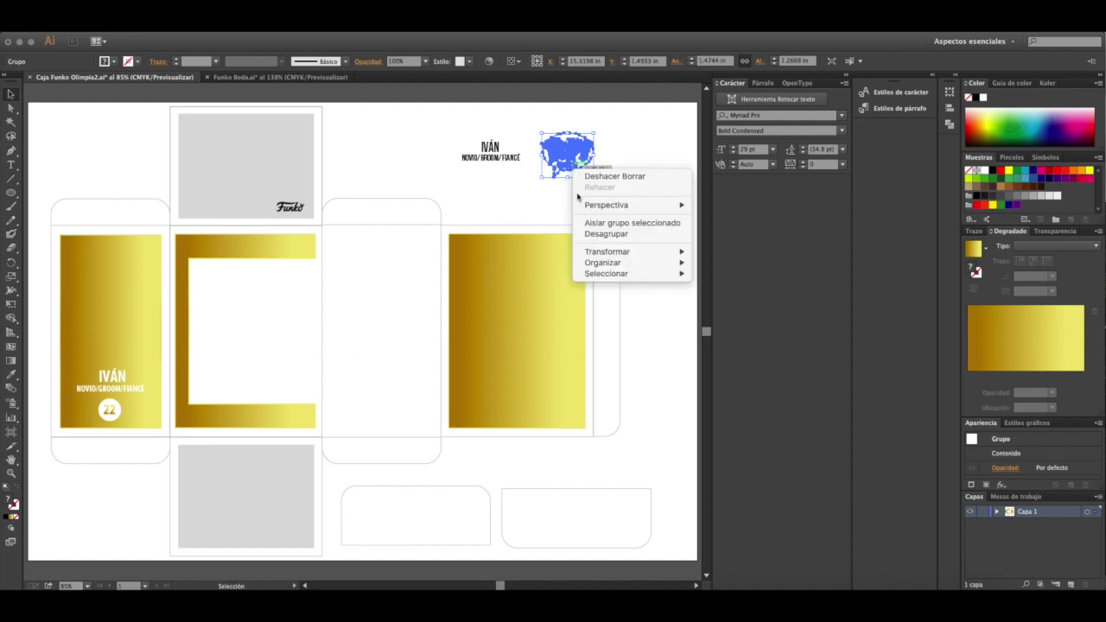
{"action": "left_click", "coordinate": [615, 145]}
Step: Duplicate the POP! logo, scale the copy to about 1.09 in wide and centre it near the leftmost gold panel's upper edge
{"action": "key", "text": "super+c"}
{"action": "key", "text": "super+v"}
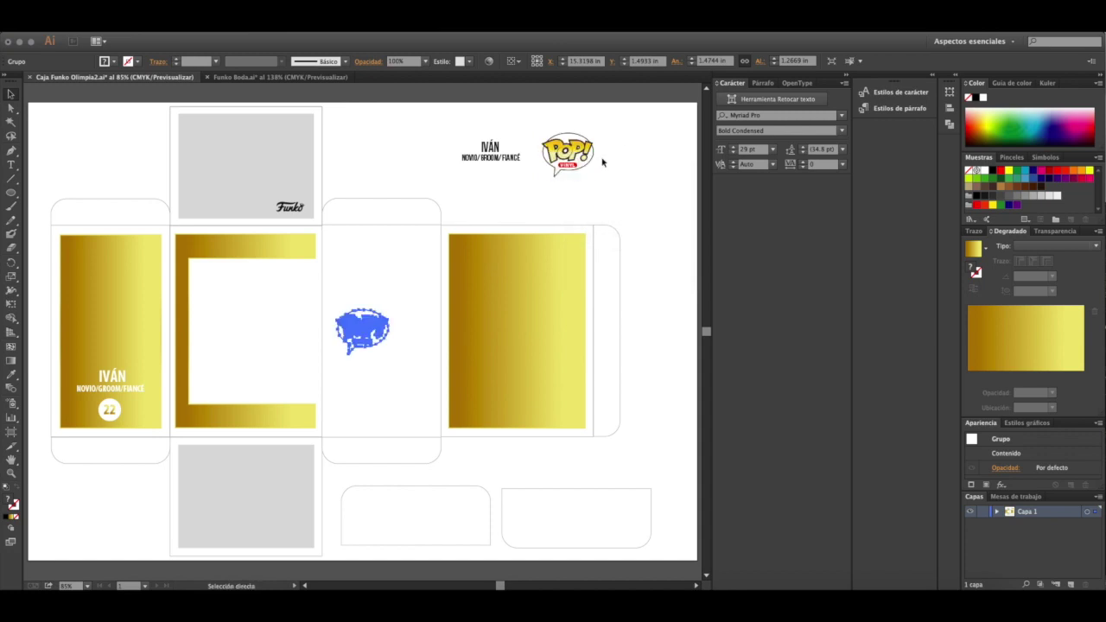
{"action": "left_click_drag", "start_coordinate": [367, 329], "coordinate": [127, 257]}
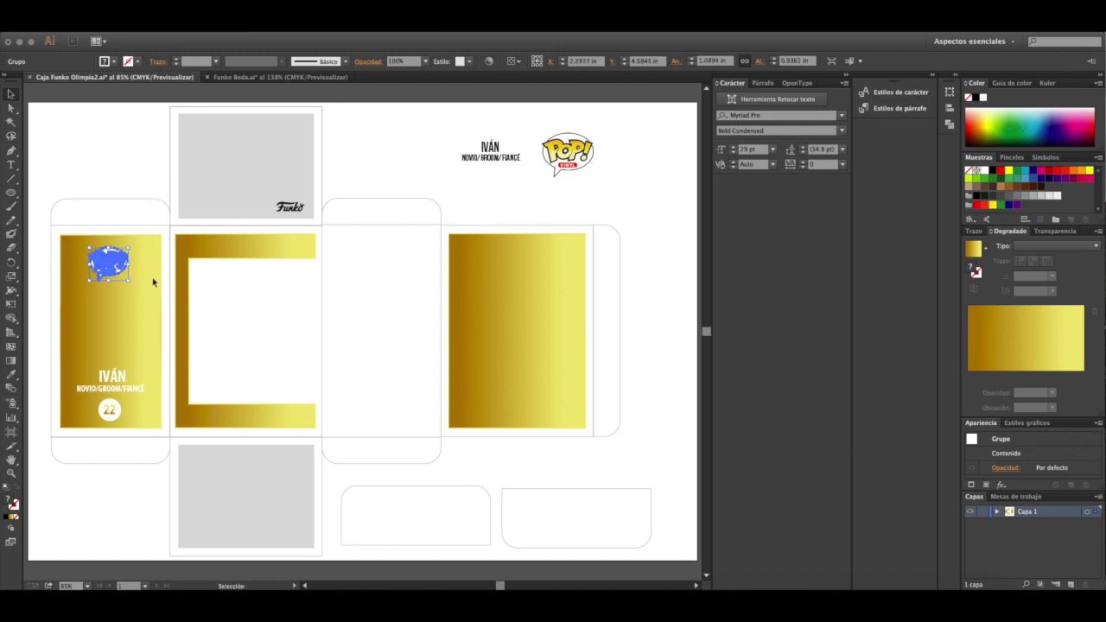
{"action": "key", "text": "Right"}
{"action": "key", "text": "Right"}
{"action": "left_click", "coordinate": [124, 194]}
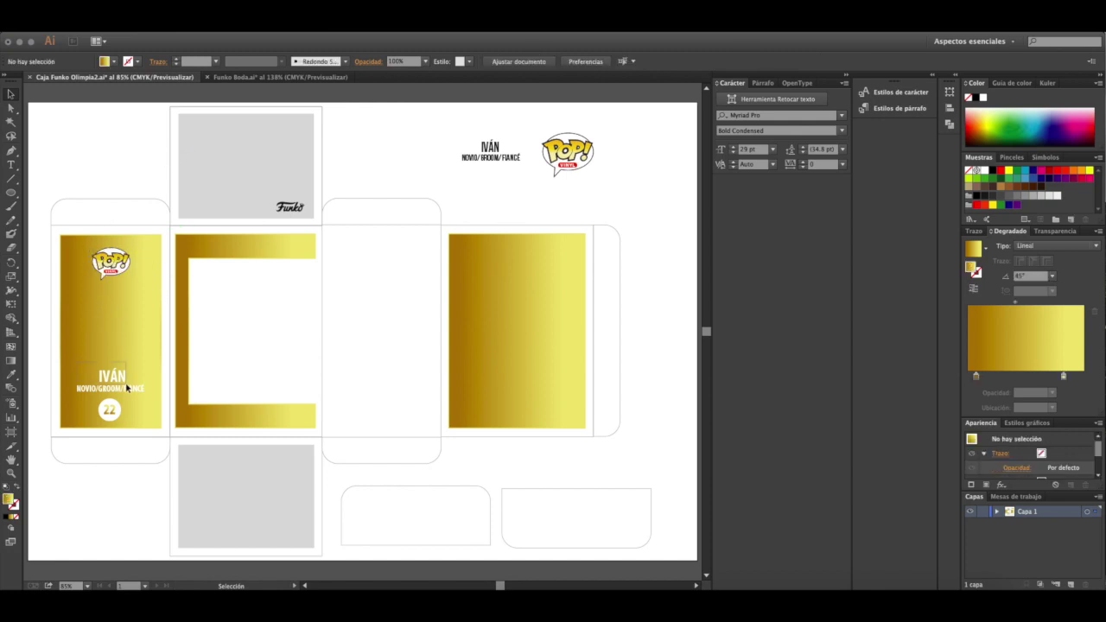
Step: Shift the name and title text slightly down, closer to the numbered circle on the leftmost gold panel
{"action": "left_click", "coordinate": [152, 398]}
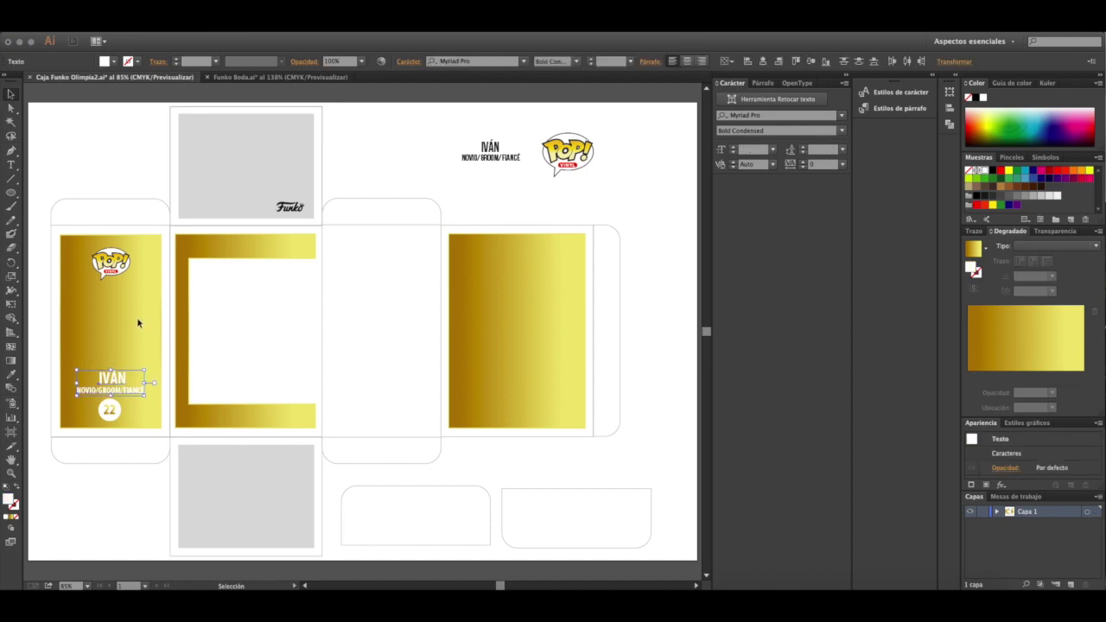
{"action": "left_click", "coordinate": [102, 341]}
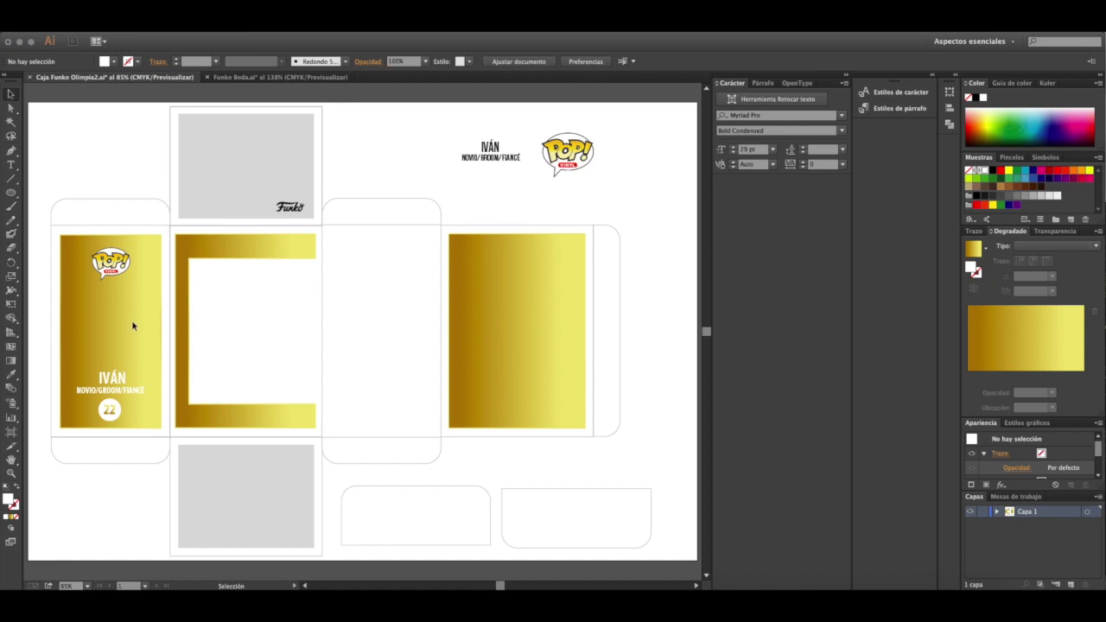
Step: Copy the whole groom character from the Funko Boda.ai document and switch to Photoshop
{"action": "left_click", "coordinate": [260, 77]}
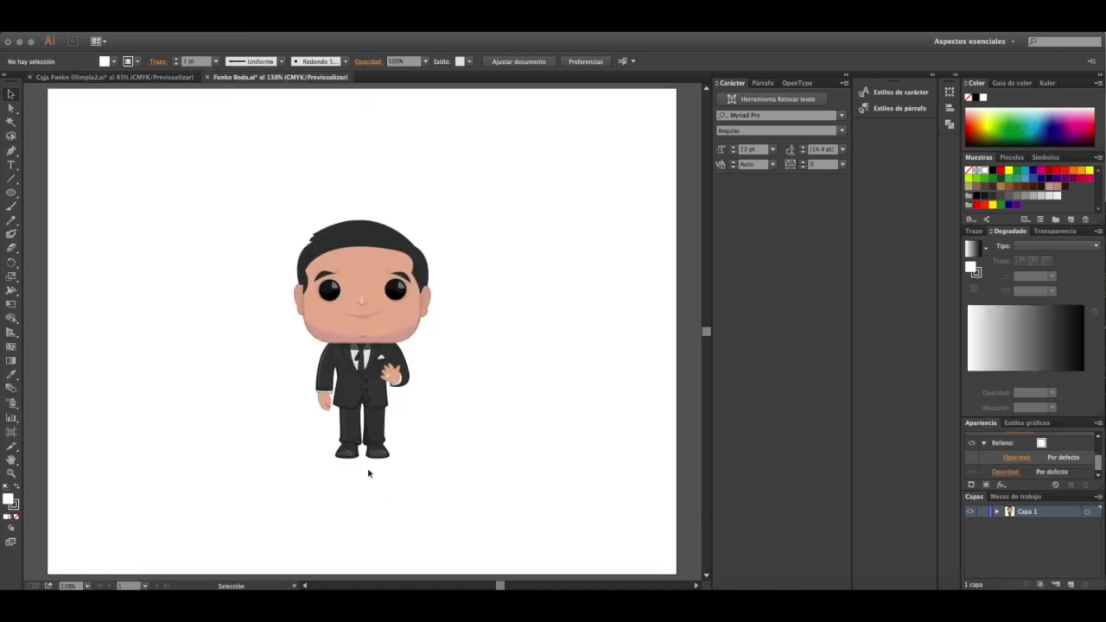
{"action": "left_click_drag", "start_coordinate": [253, 189], "coordinate": [542, 514]}
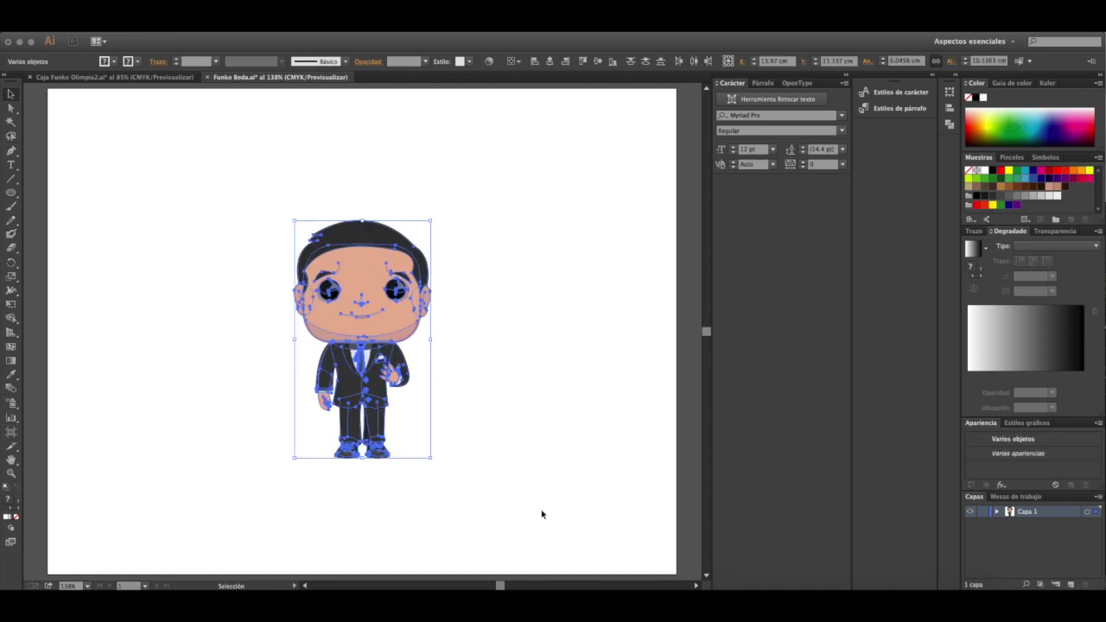
{"action": "left_click", "coordinate": [370, 171]}
{"action": "mouse_move", "coordinate": [581, 586]}
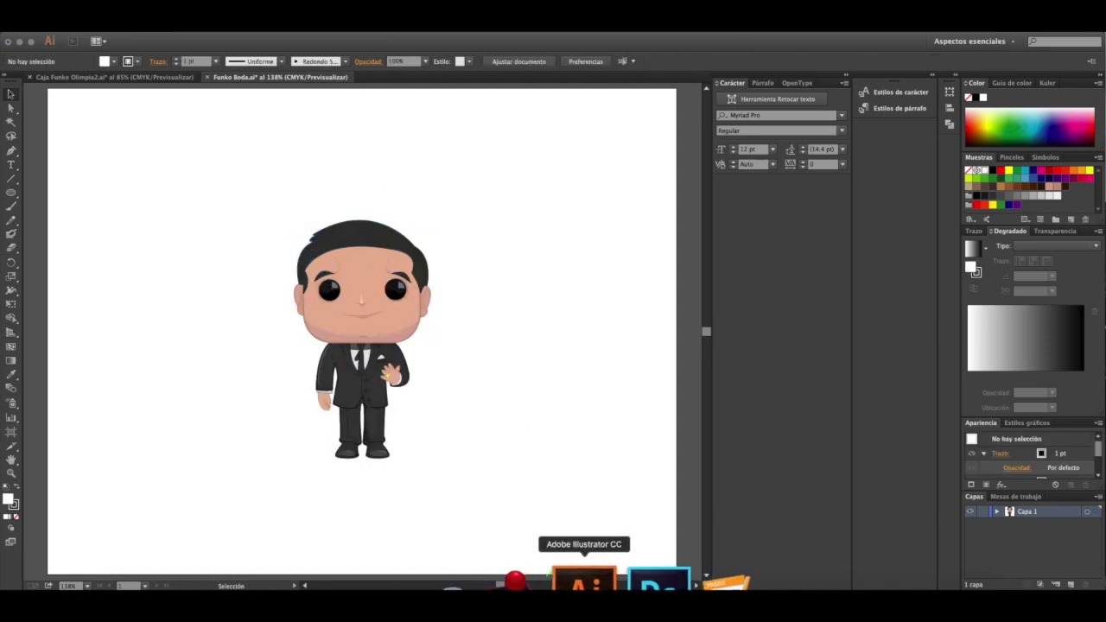
{"action": "left_click", "coordinate": [635, 579]}
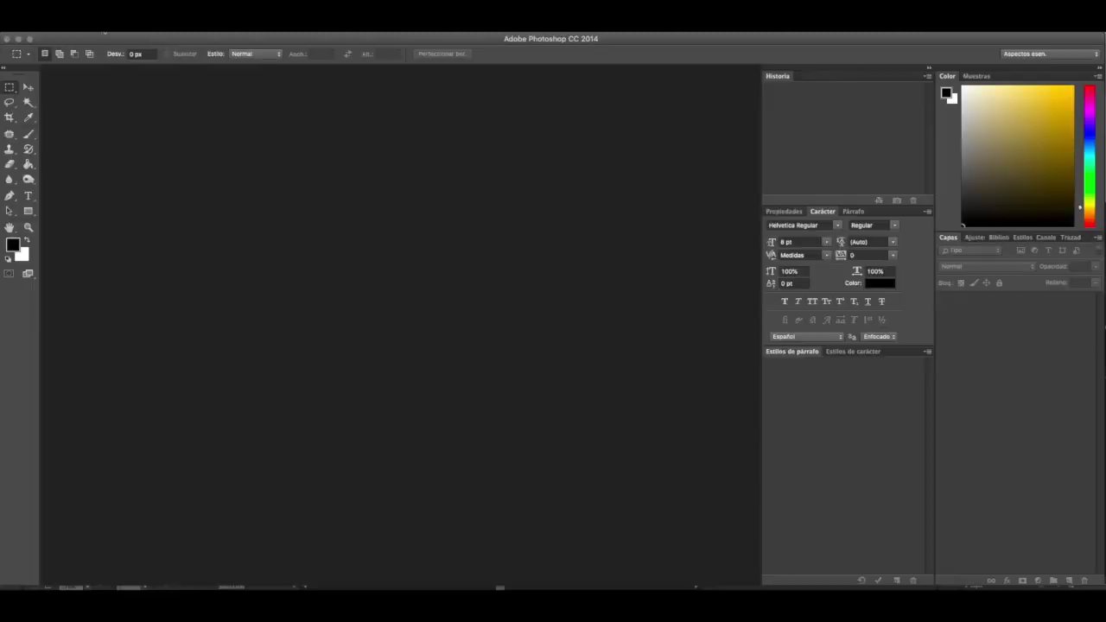
Step: Start a new document in centimetres with a width of 15 and a height of 15
{"action": "left_click", "coordinate": [105, 32]}
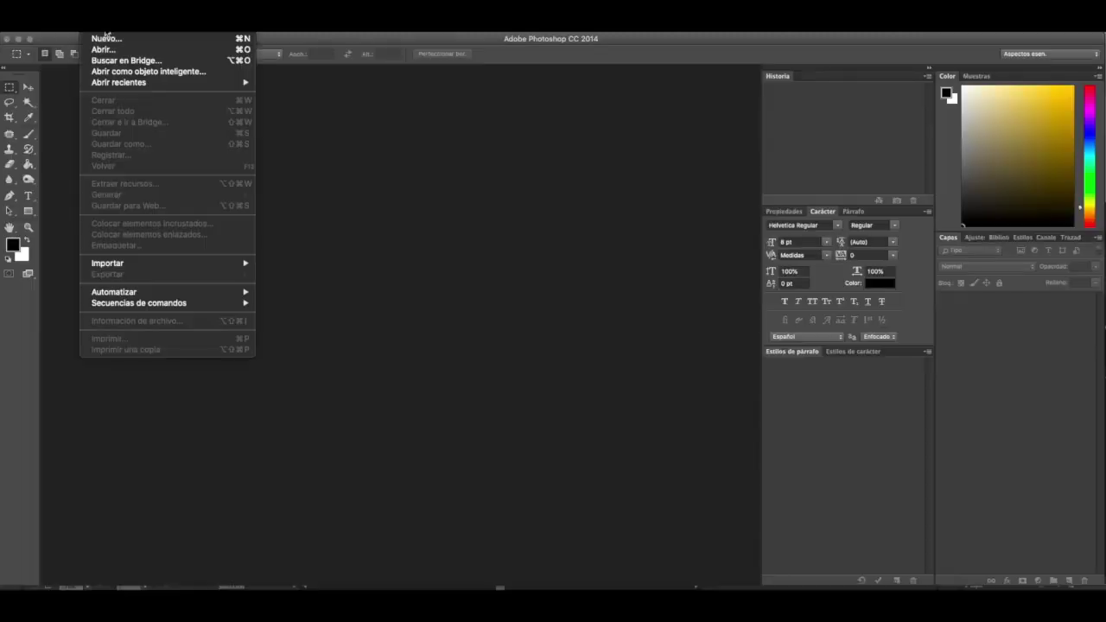
{"action": "left_click", "coordinate": [106, 38]}
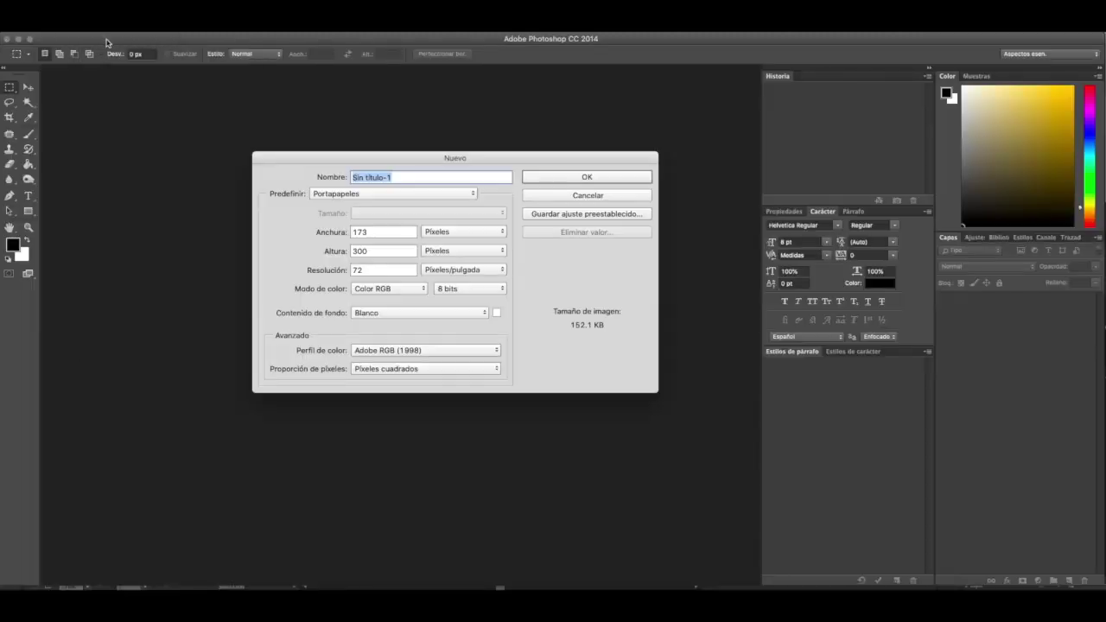
{"action": "left_click", "coordinate": [491, 235]}
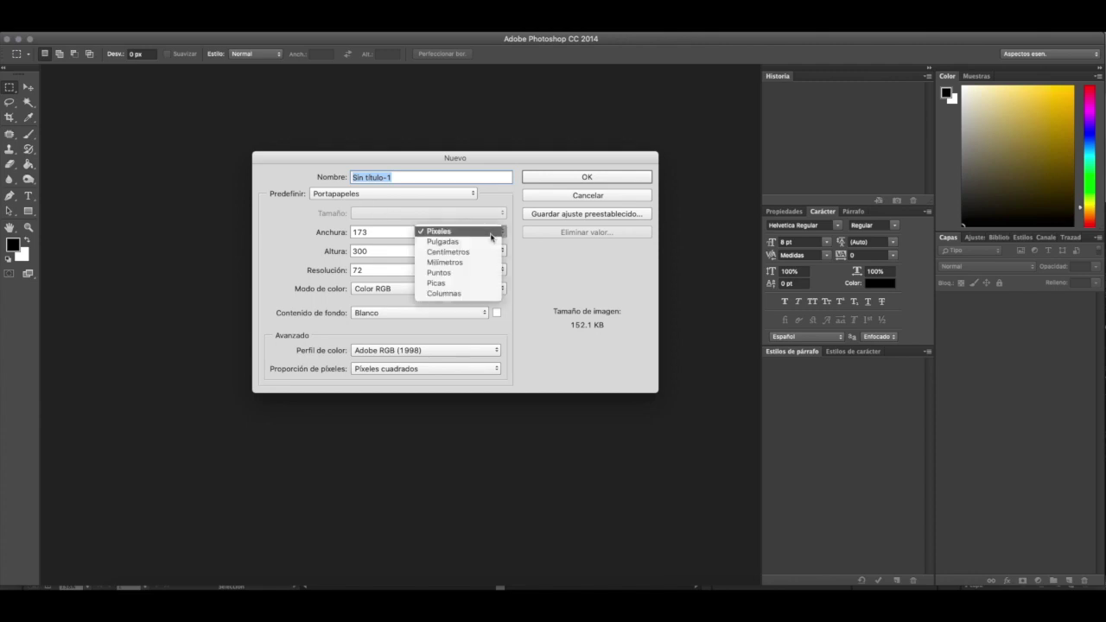
{"action": "left_click", "coordinate": [443, 251]}
{"action": "left_click", "coordinate": [369, 233]}
{"action": "double_click", "coordinate": [369, 233]}
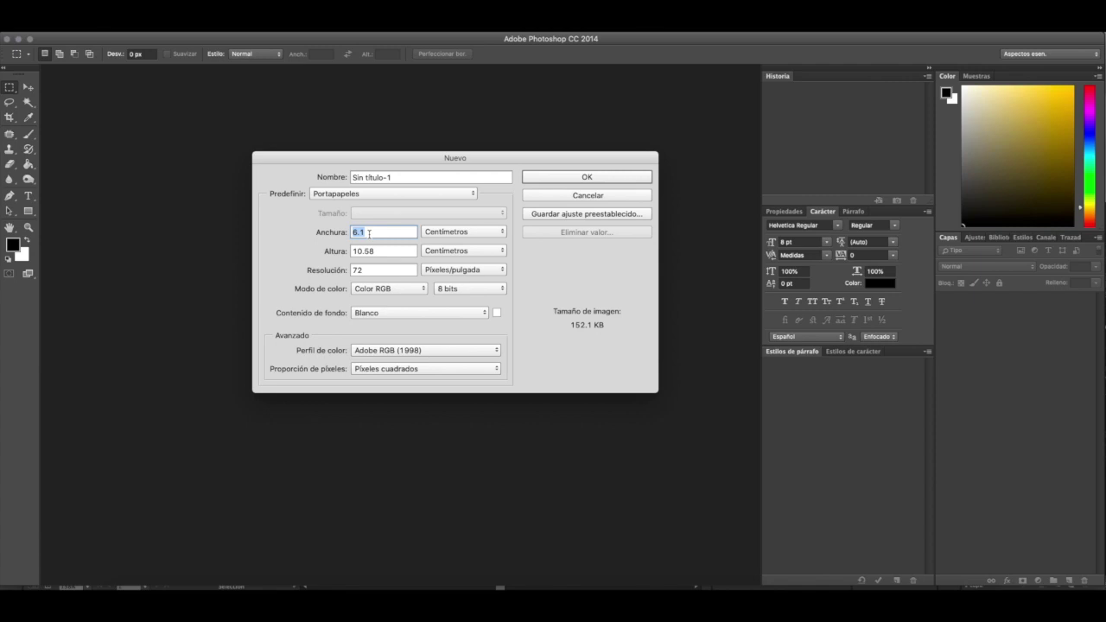
{"action": "type", "text": "15"}
{"action": "double_click", "coordinate": [380, 251]}
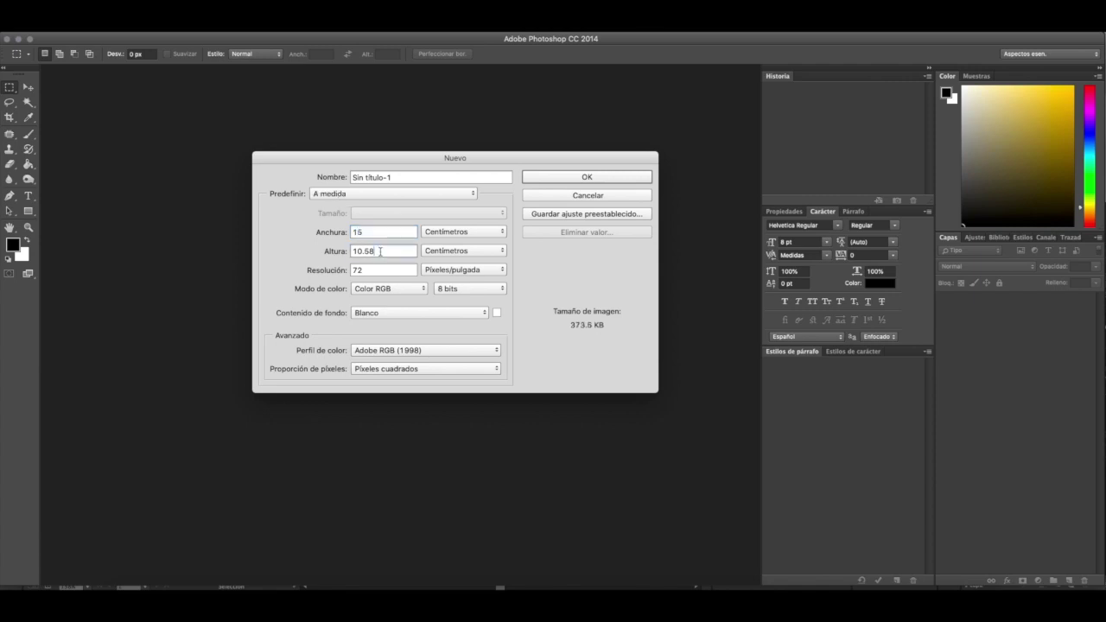
{"action": "type", "text": "15"}
{"action": "key", "text": "Tab"}
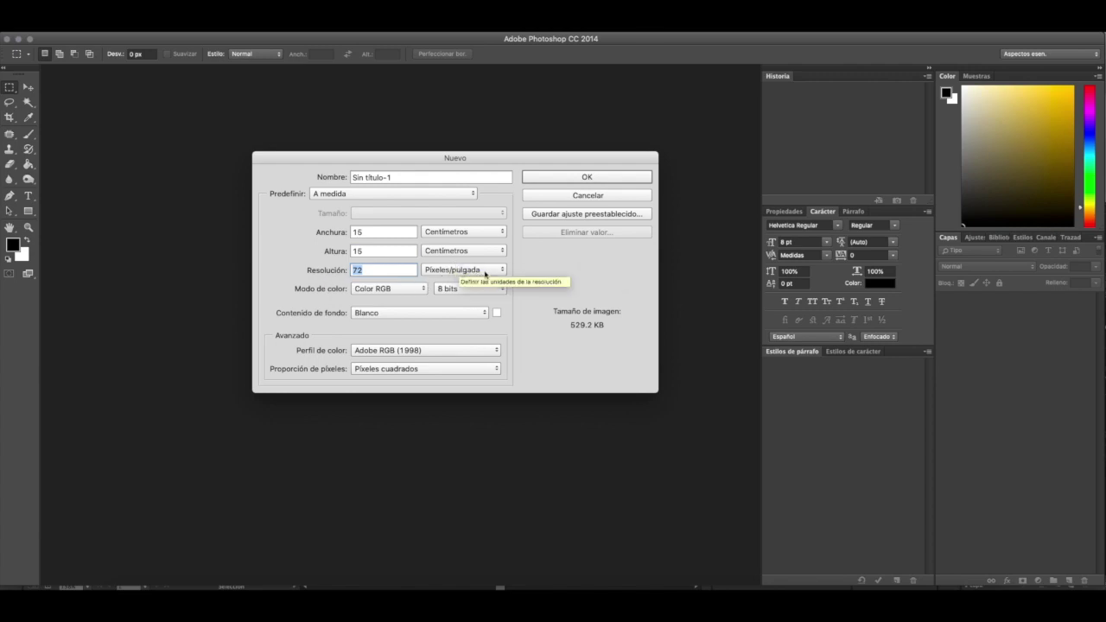
Step: Set the new document's resolution to 300 pixels per inch and its colour mode to CMYK, and create it
{"action": "type", "text": "300"}
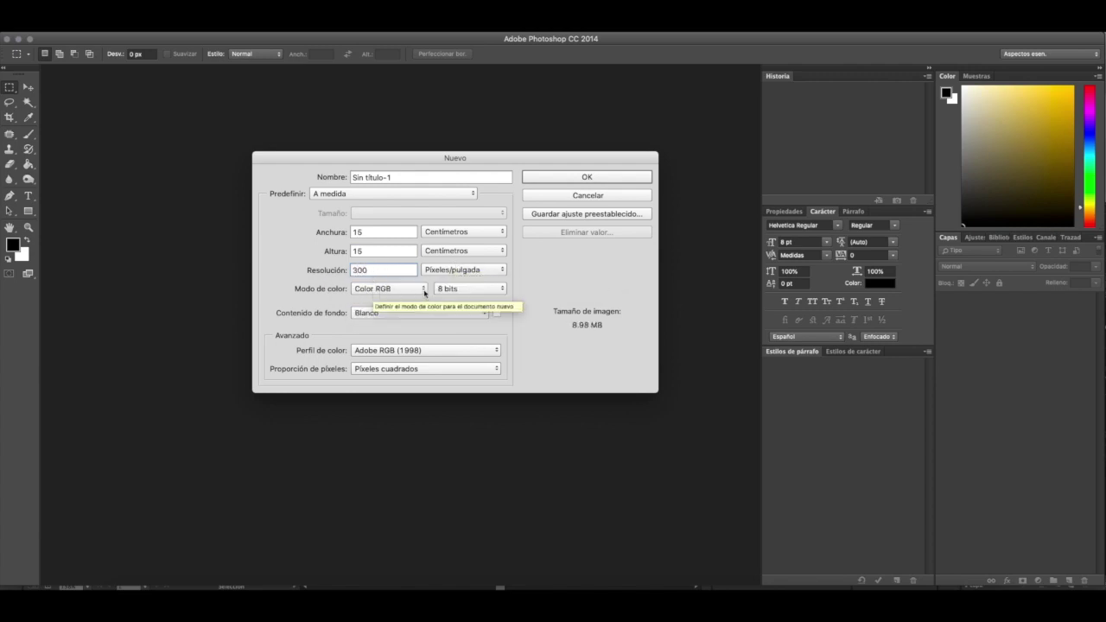
{"action": "left_click", "coordinate": [392, 290]}
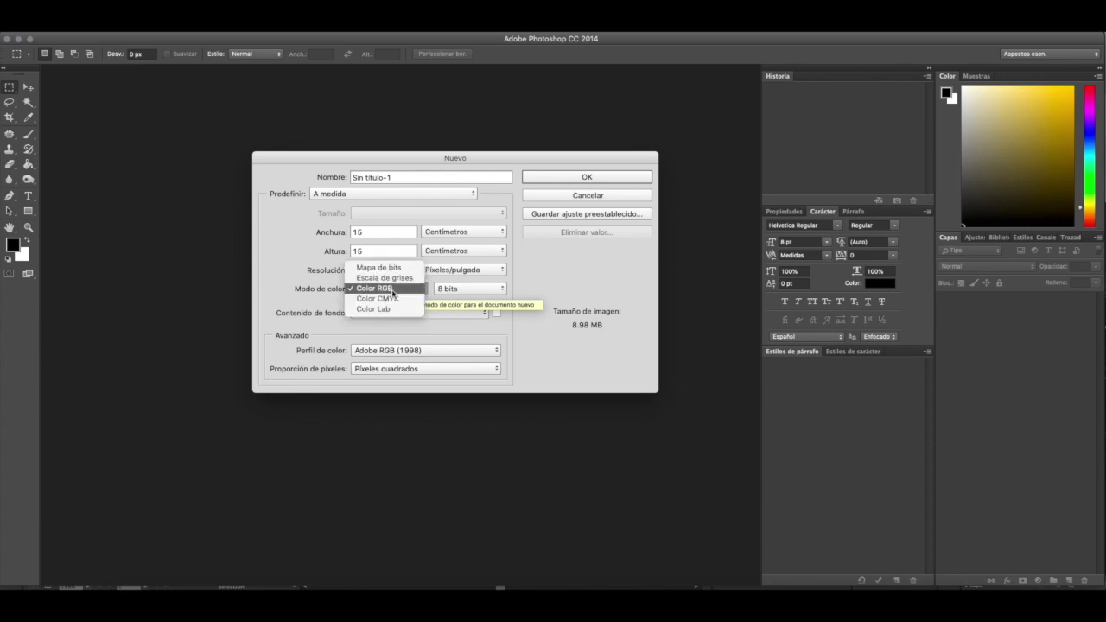
{"action": "left_click", "coordinate": [406, 299]}
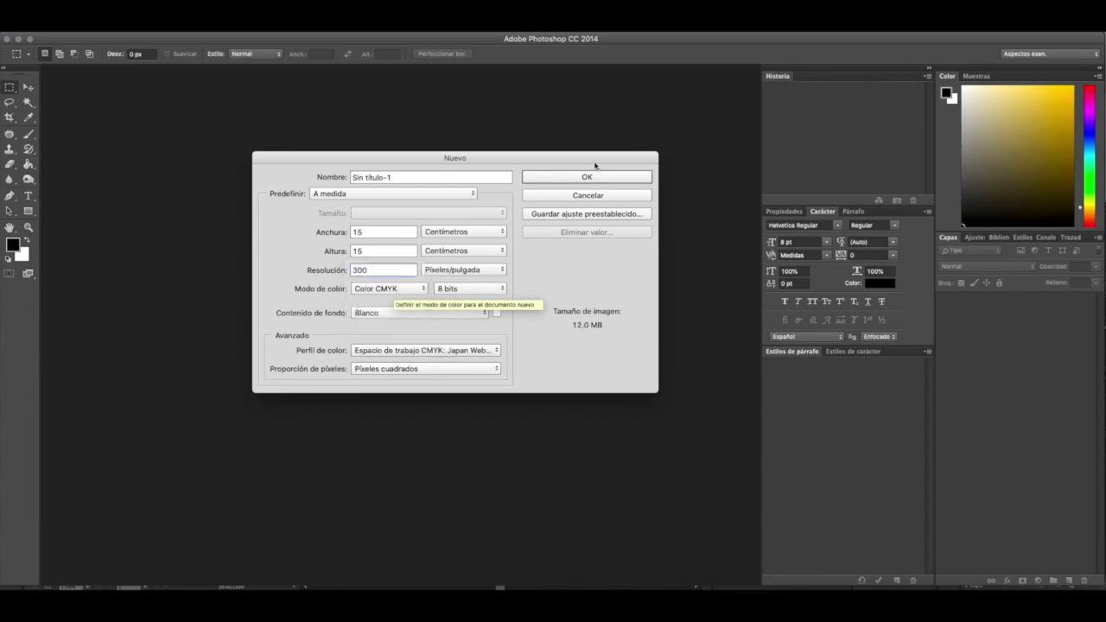
{"action": "left_click", "coordinate": [567, 178]}
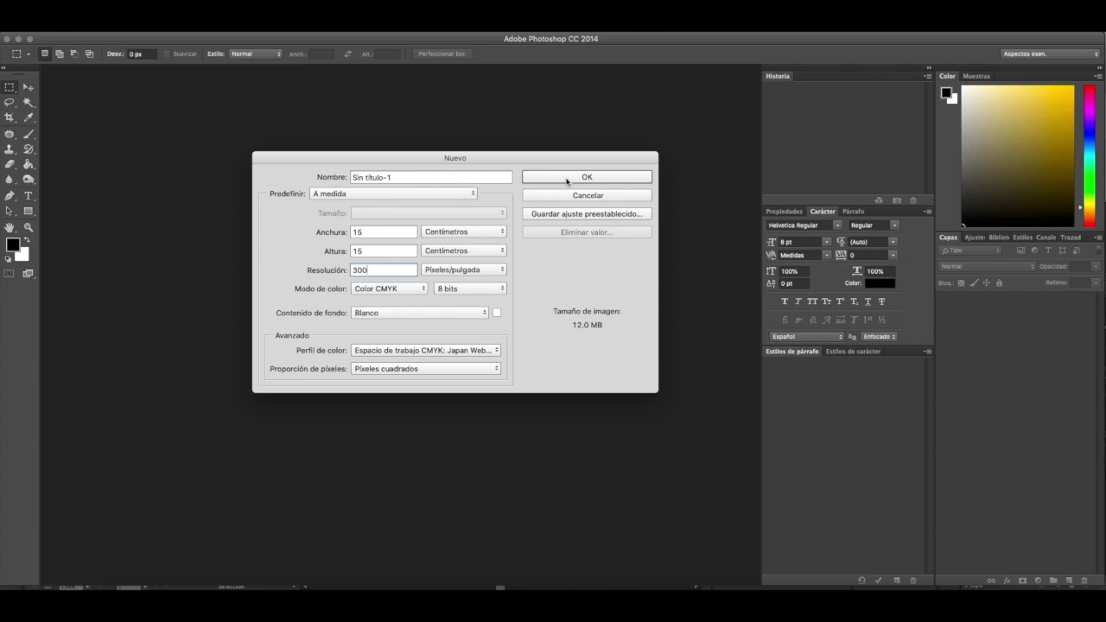
Step: Paste the groom character onto the blank canvas as a smart object and accept its placement
{"action": "left_click", "coordinate": [28, 87]}
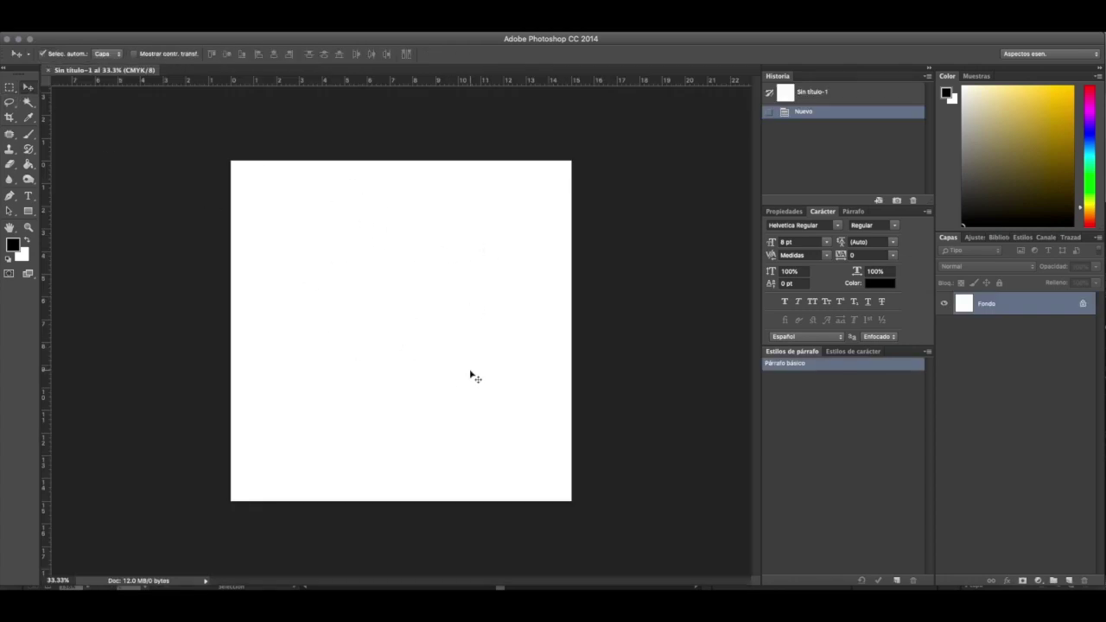
{"action": "key", "text": "super+v"}
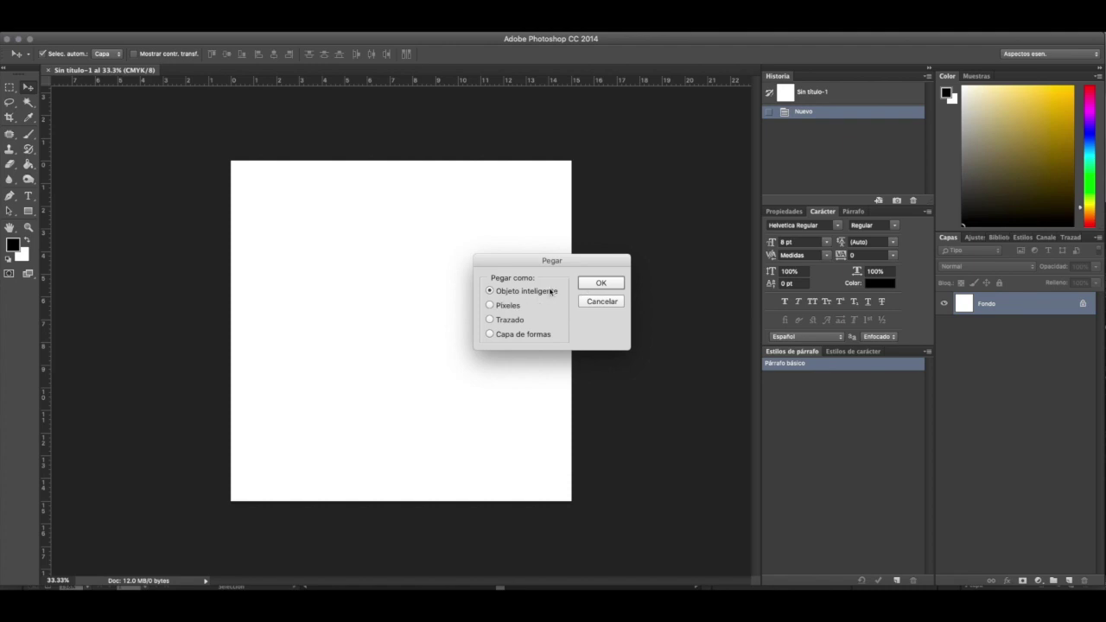
{"action": "left_click", "coordinate": [602, 283]}
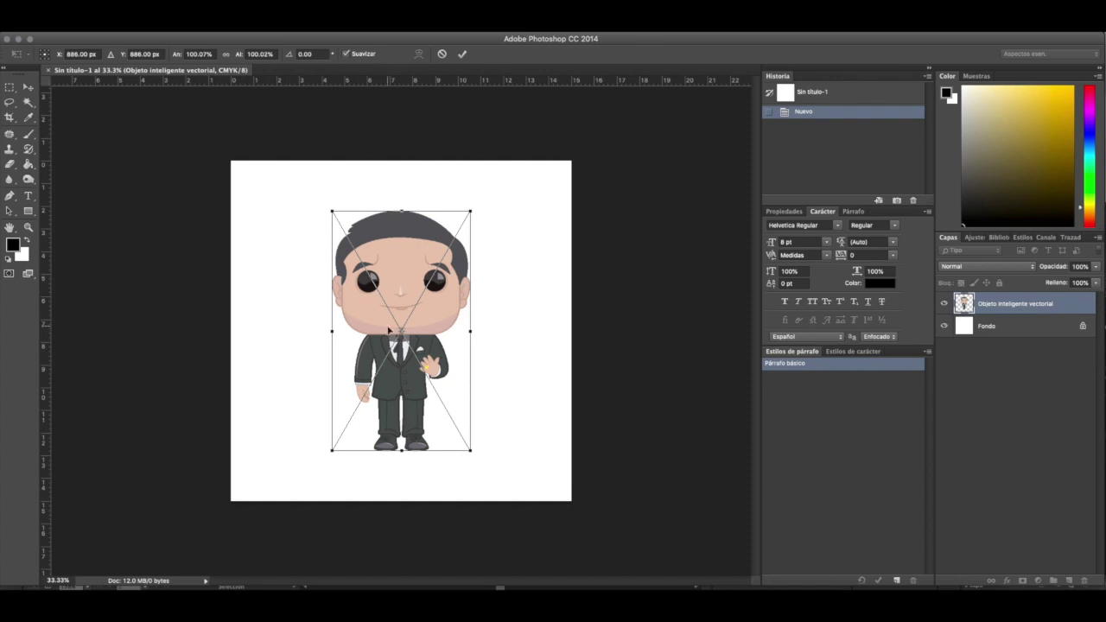
{"action": "key", "text": "Return"}
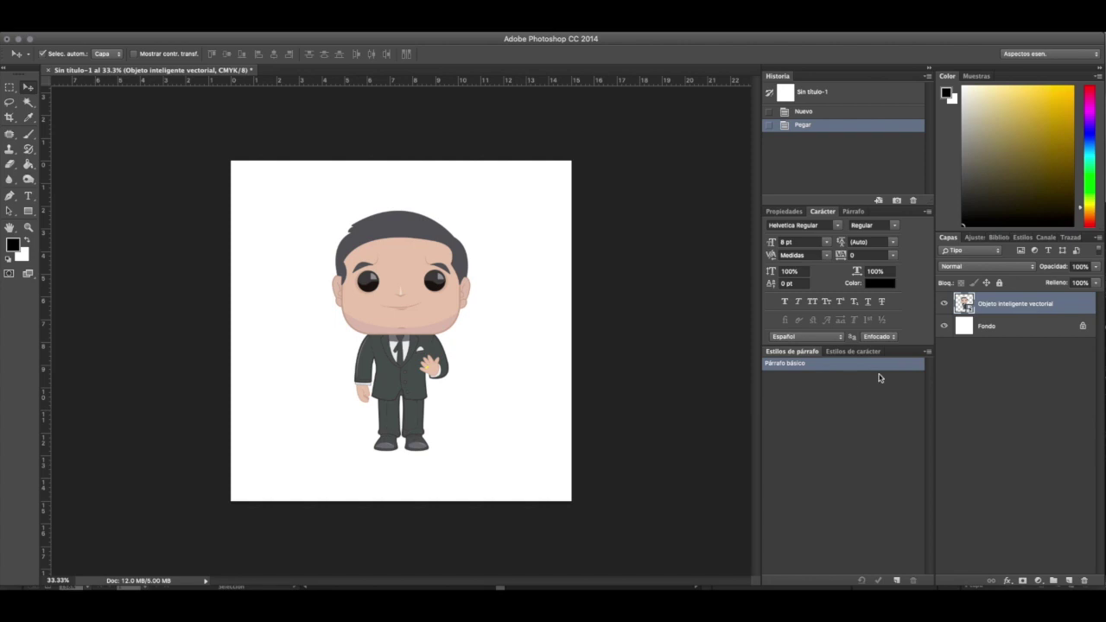
Step: Duplicate the character layer and hide both the original character layer and the Fondo background, leaving only the copy visible
{"action": "left_click_drag", "start_coordinate": [1008, 309], "coordinate": [1070, 579]}
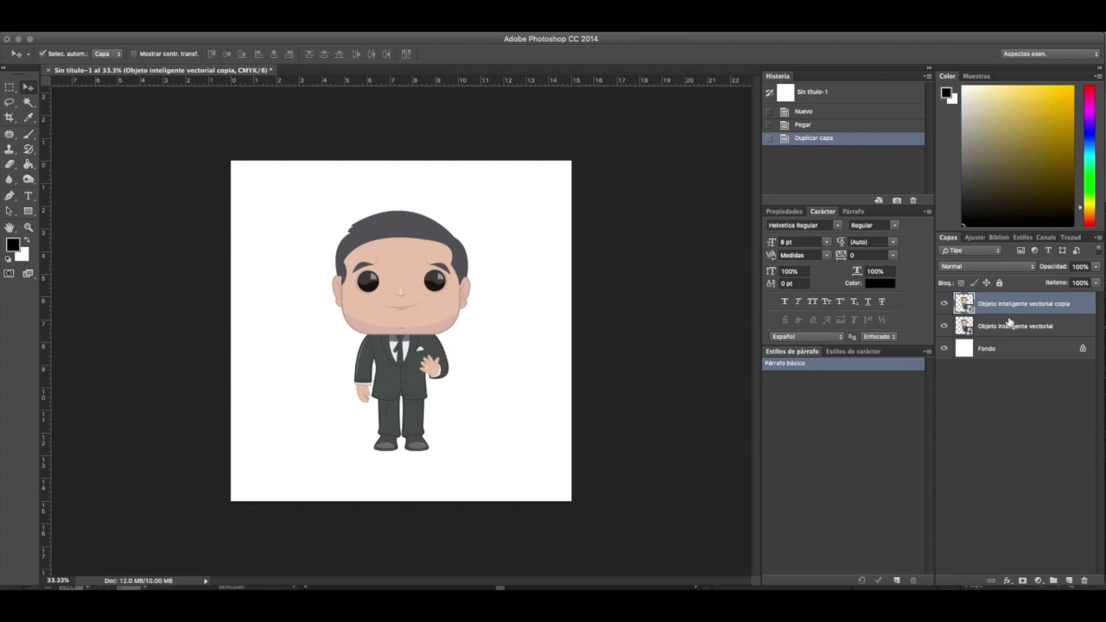
{"action": "left_click_drag", "start_coordinate": [945, 303], "coordinate": [945, 325]}
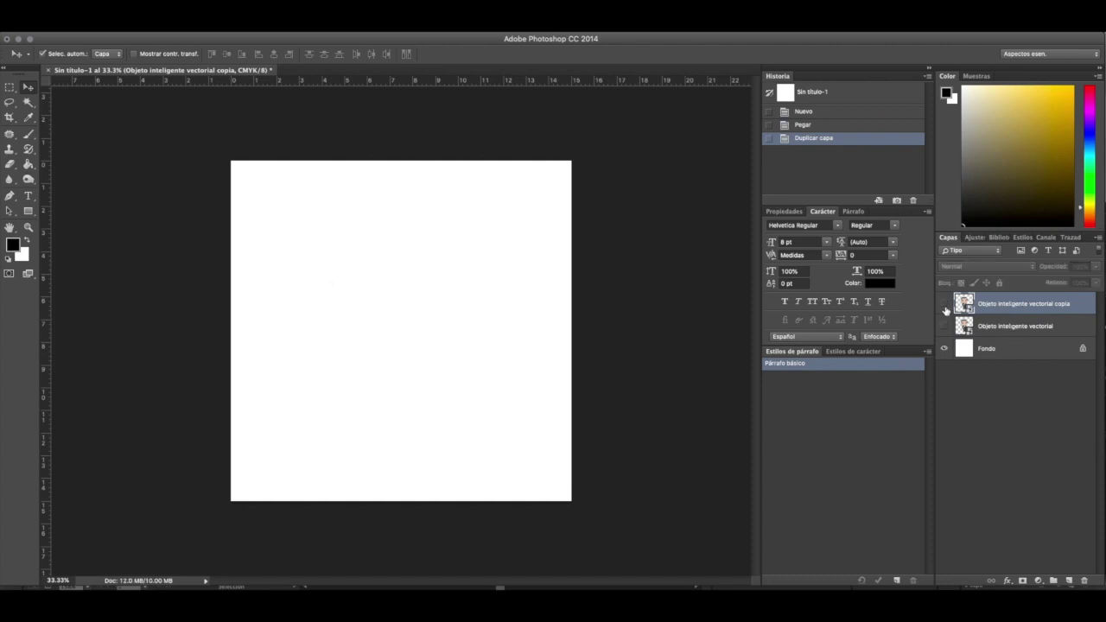
{"action": "left_click", "coordinate": [945, 303]}
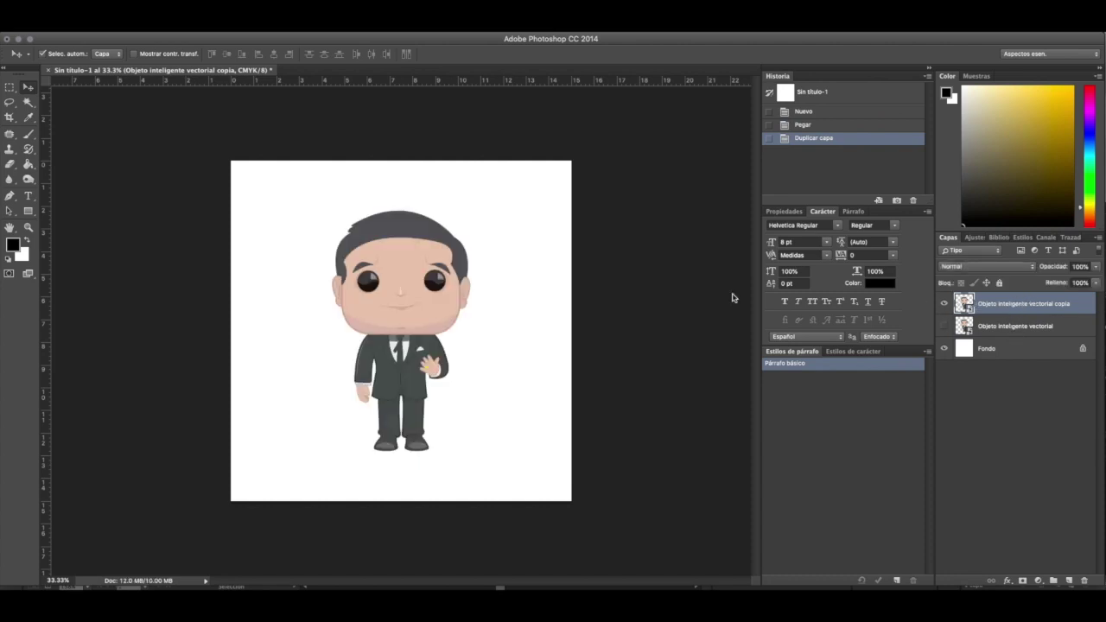
{"action": "left_click", "coordinate": [945, 349]}
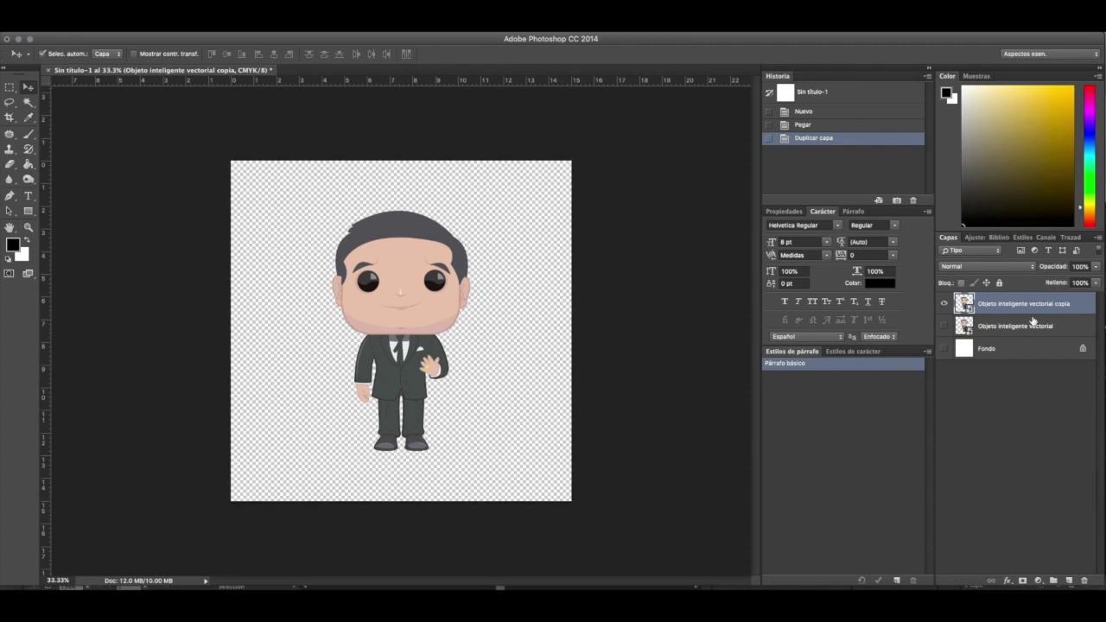
Step: Add a white outer glow to the character copy with 100% opacity, 100% spread and a size of 15 px
{"action": "double_click", "coordinate": [1077, 312]}
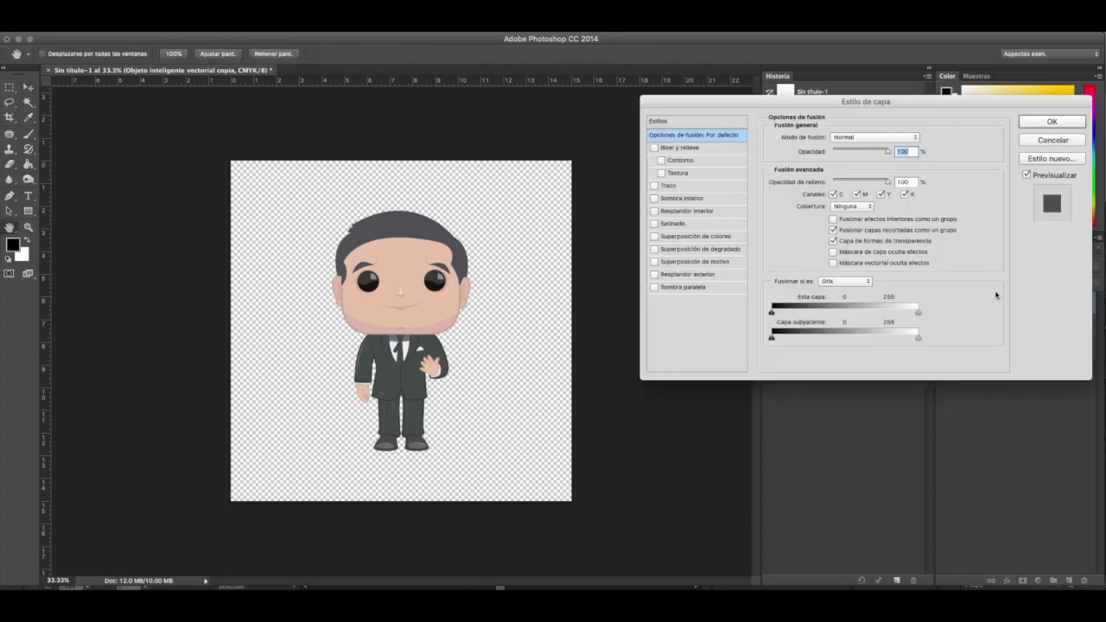
{"action": "left_click", "coordinate": [686, 276]}
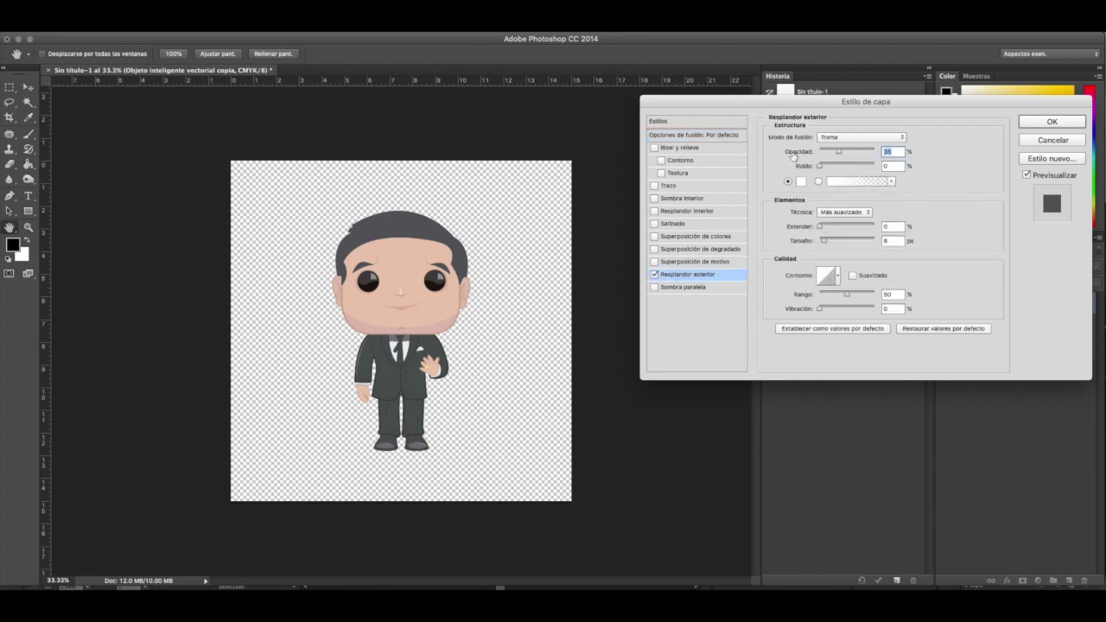
{"action": "left_click_drag", "start_coordinate": [840, 153], "coordinate": [943, 151]}
{"action": "left_click_drag", "start_coordinate": [821, 229], "coordinate": [895, 223]}
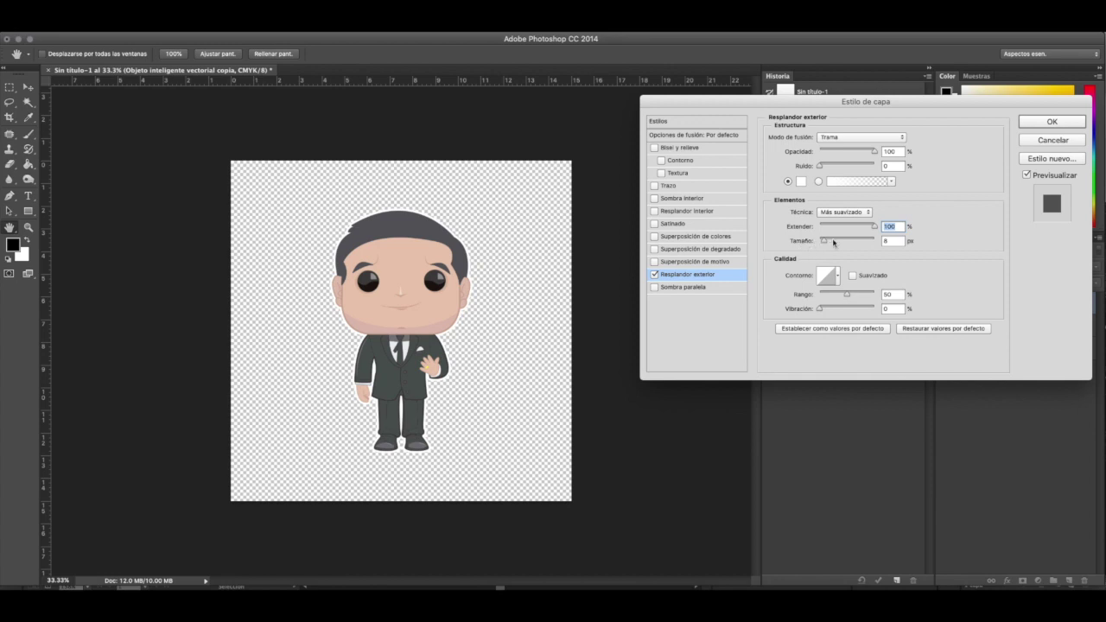
{"action": "left_click", "coordinate": [893, 241]}
{"action": "type", "text": "15"}
{"action": "key", "text": "Return"}
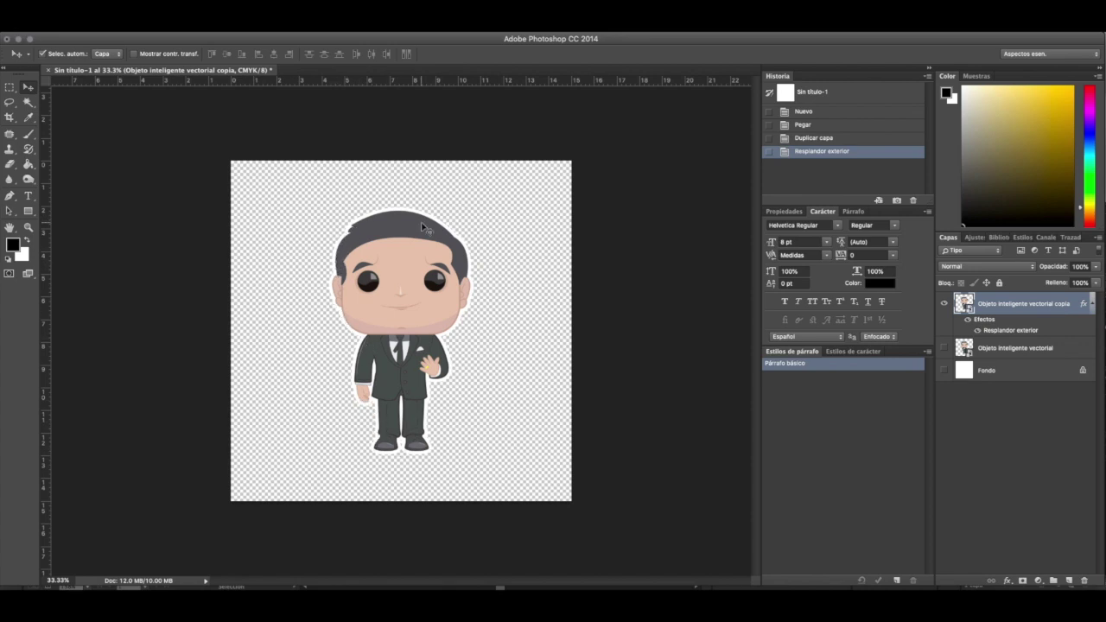
Step: Show the Fondo background layer again and fill it with black
{"action": "left_click", "coordinate": [30, 164]}
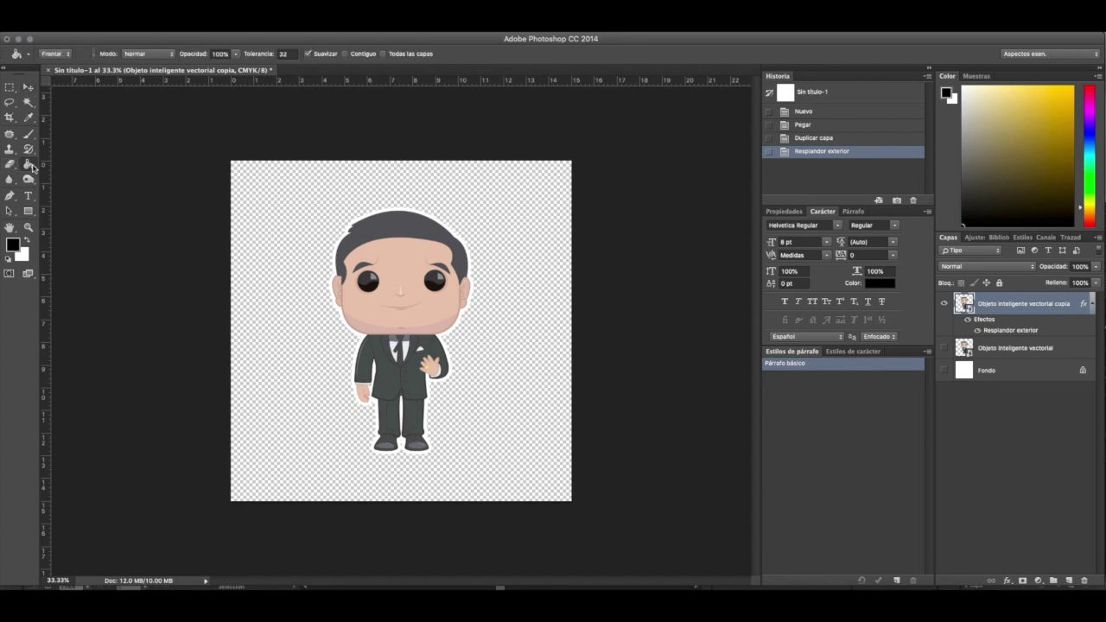
{"action": "left_click", "coordinate": [1007, 371]}
{"action": "left_click", "coordinate": [944, 372]}
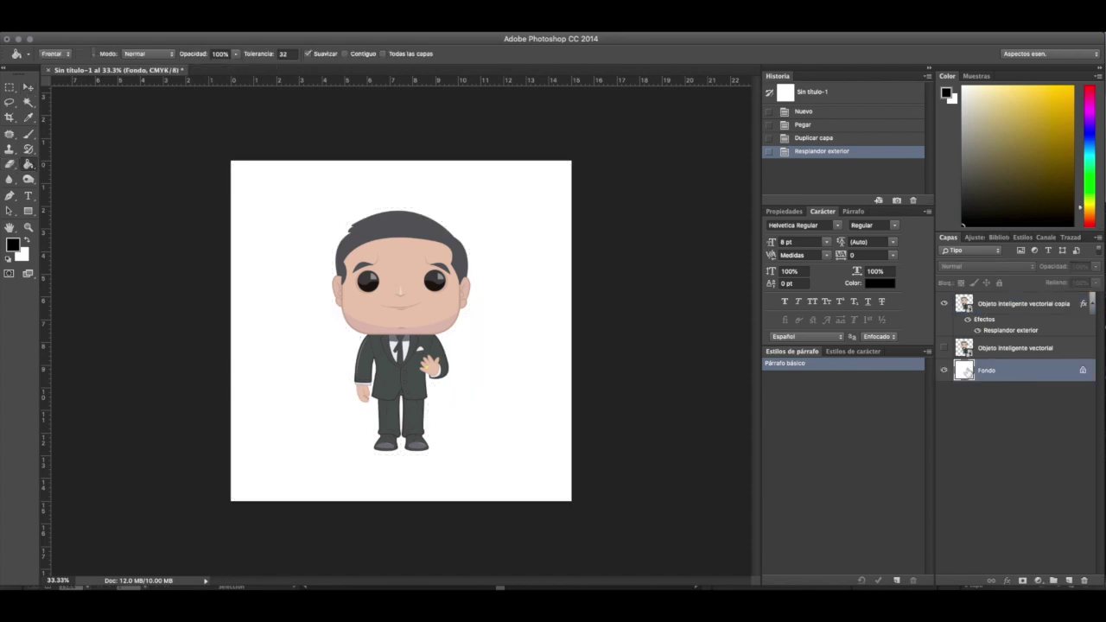
{"action": "left_click", "coordinate": [413, 202]}
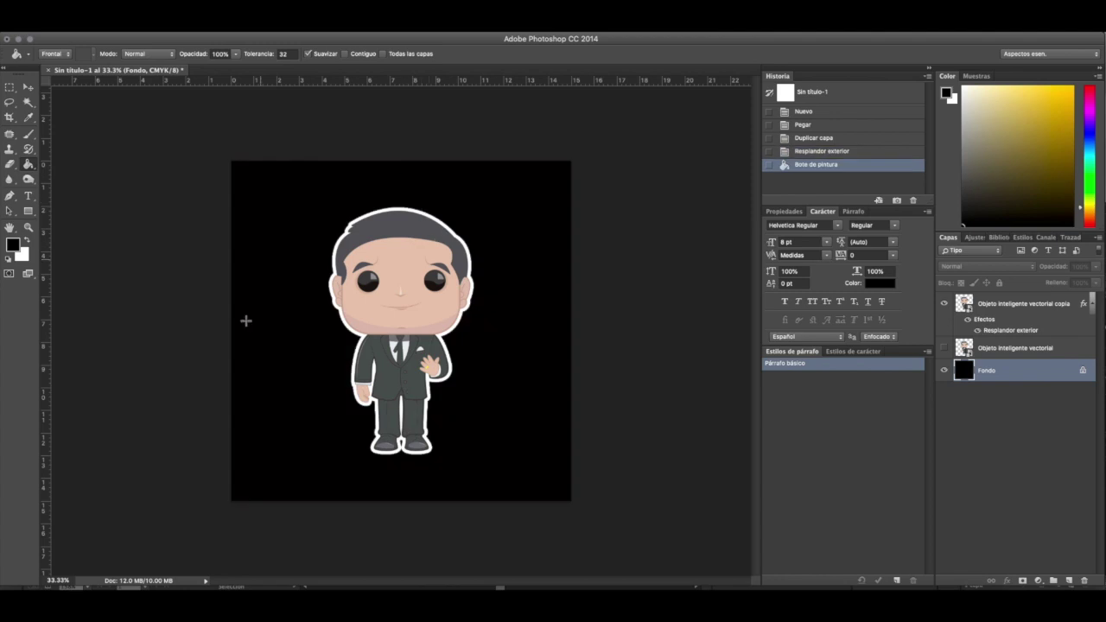
Step: Collapse the effects list of the character copy layer and rasterize that layer
{"action": "left_click", "coordinate": [28, 88]}
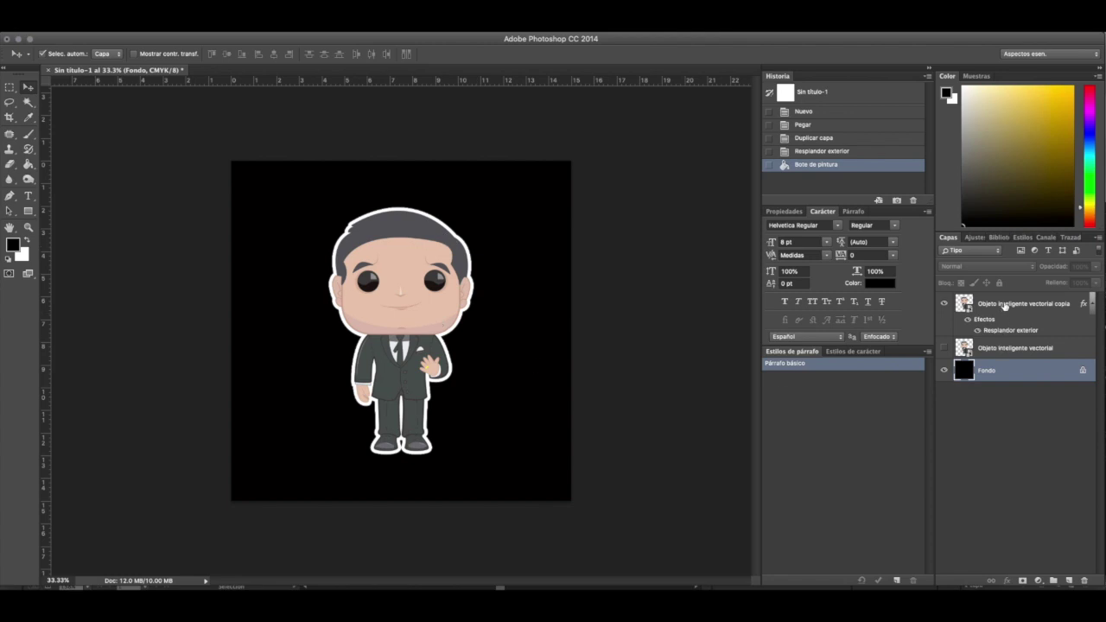
{"action": "left_click", "coordinate": [1004, 304]}
{"action": "left_click", "coordinate": [1091, 305]}
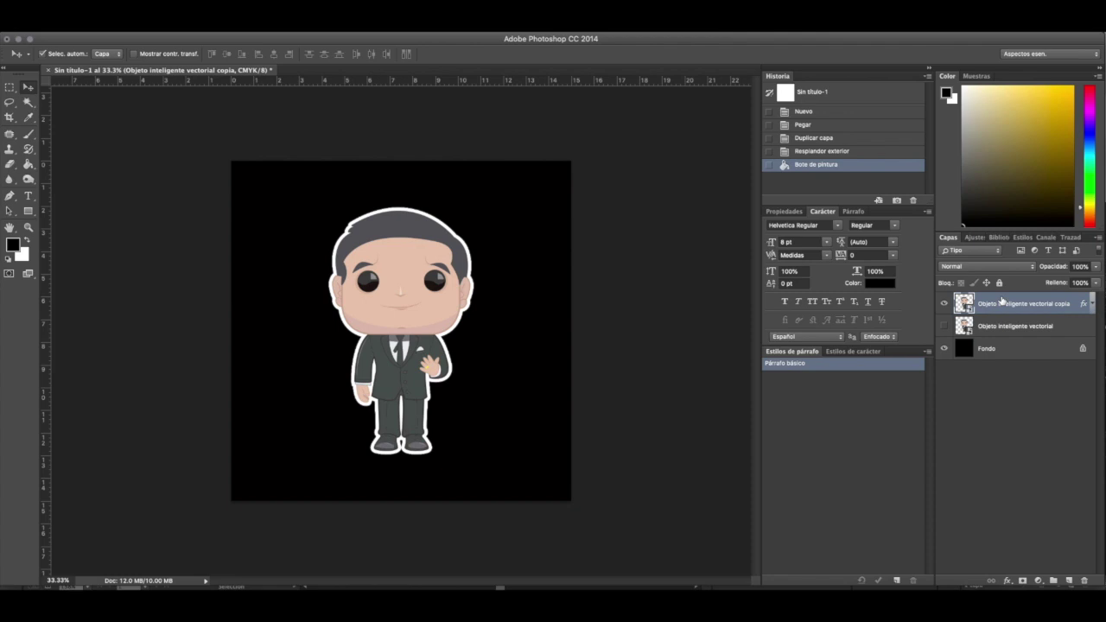
{"action": "right_click", "coordinate": [1002, 300]}
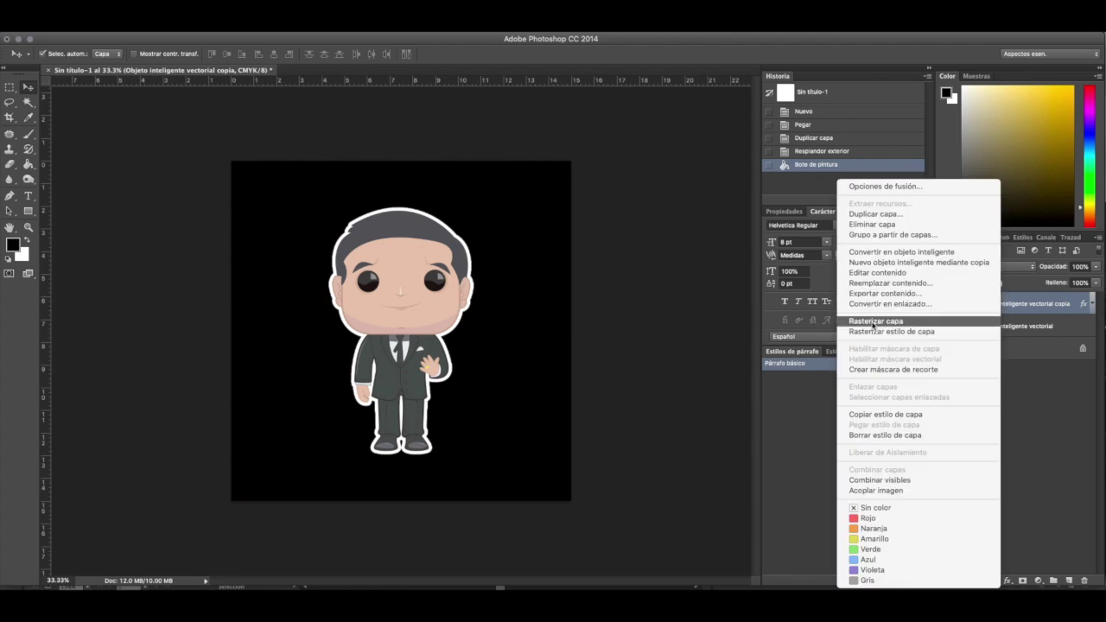
{"action": "left_click", "coordinate": [875, 321]}
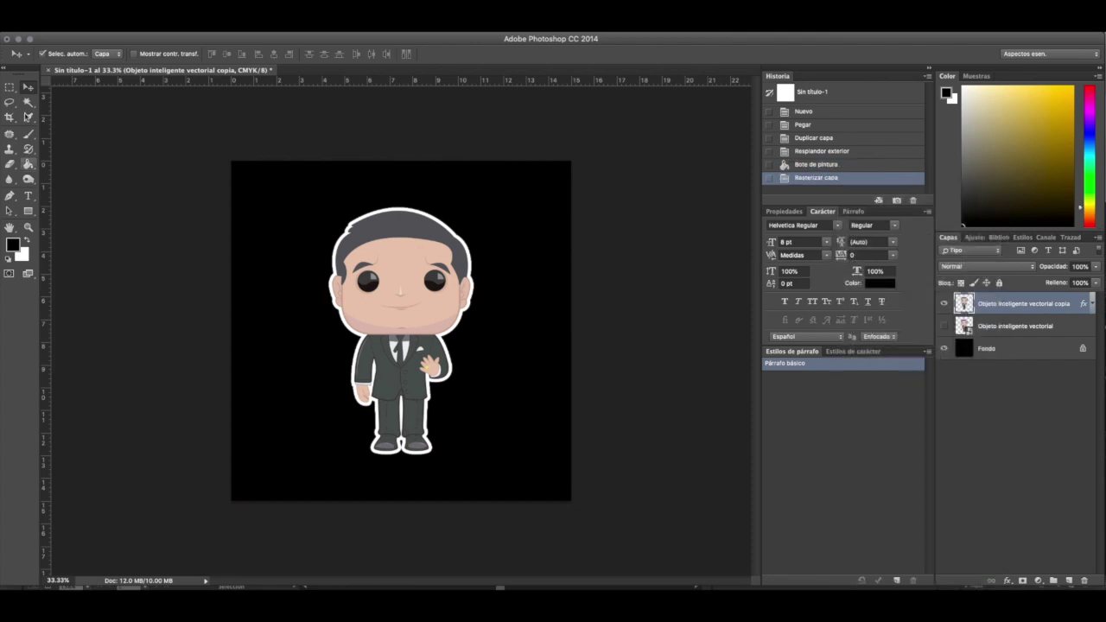
Step: Copy a rectangular selection around the whole outlined character and switch back to Illustrator
{"action": "left_click", "coordinate": [9, 87]}
{"action": "left_click_drag", "start_coordinate": [300, 180], "coordinate": [505, 475]}
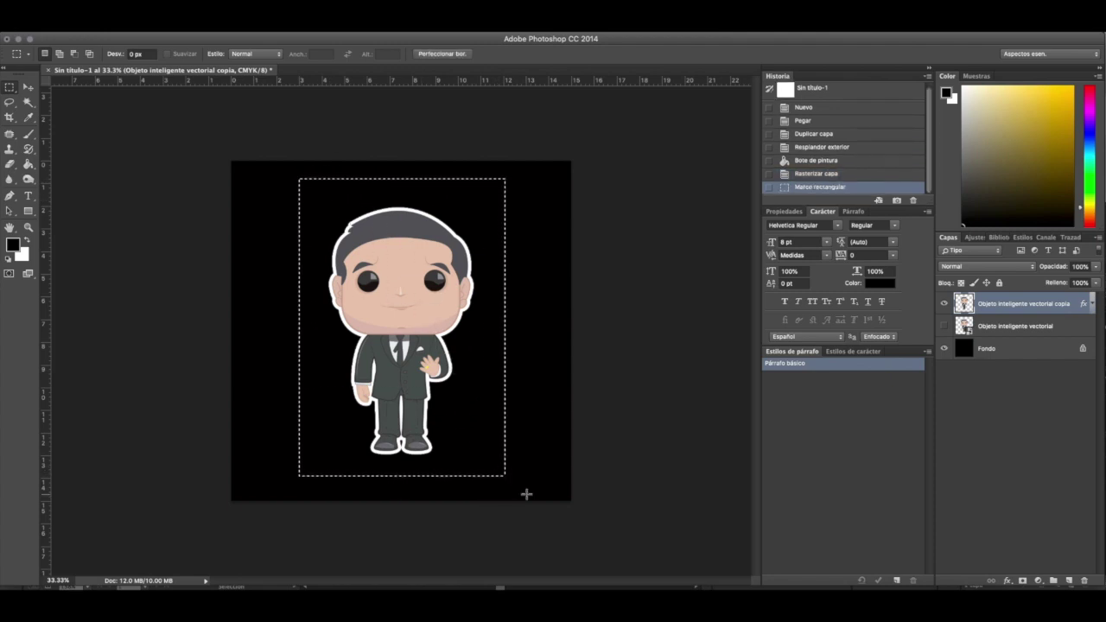
{"action": "left_click", "coordinate": [599, 578]}
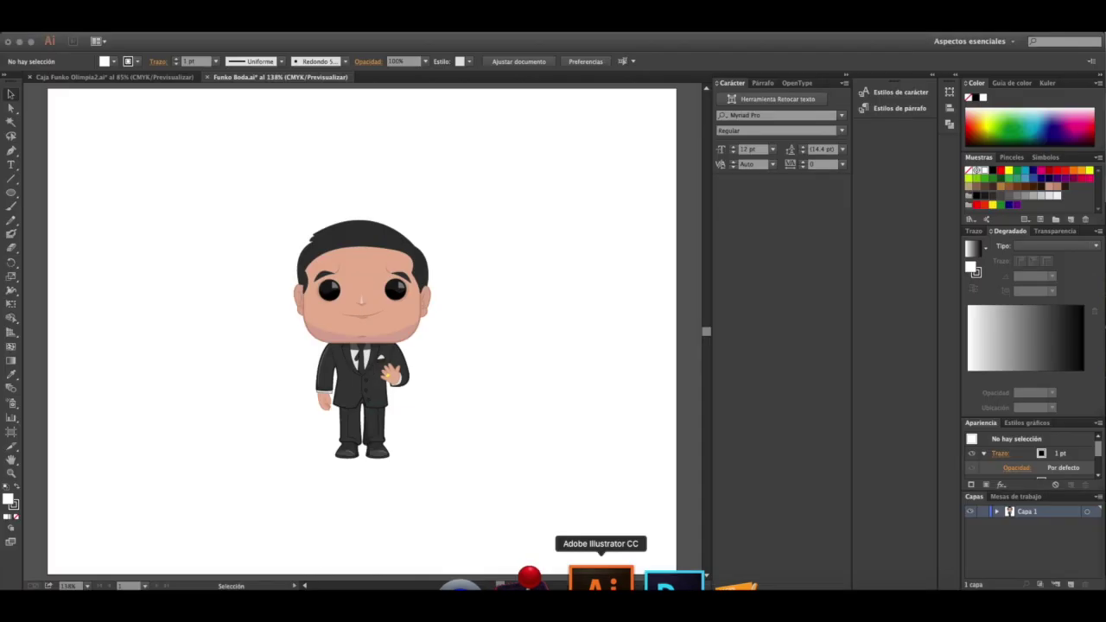
Step: Open the Caja Funko Olimpia2 document, try the copied character on the empty wide gold panel, and delete it
{"action": "left_click", "coordinate": [192, 77]}
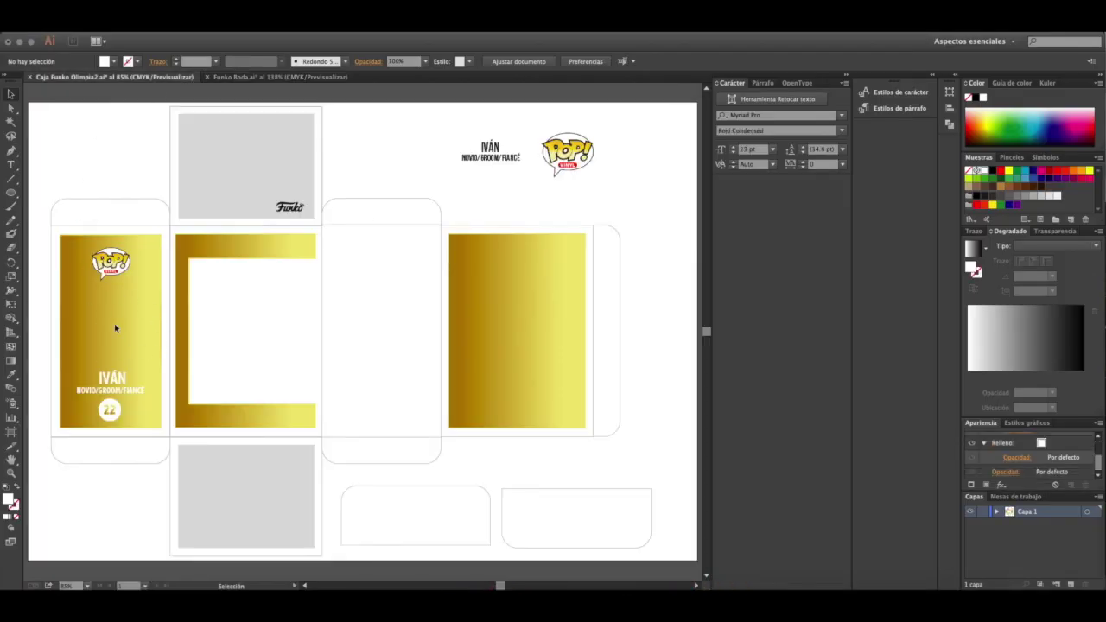
{"action": "key", "text": "ctrl+v"}
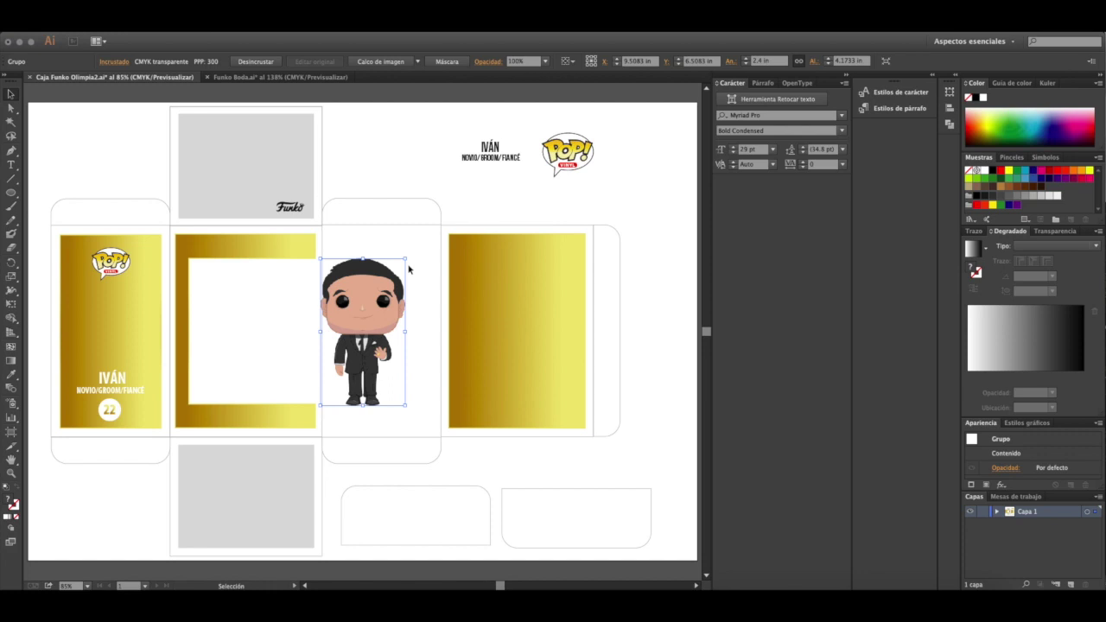
{"action": "left_click_drag", "start_coordinate": [376, 288], "coordinate": [530, 288]}
{"action": "left_click", "coordinate": [637, 237]}
{"action": "left_click", "coordinate": [523, 270]}
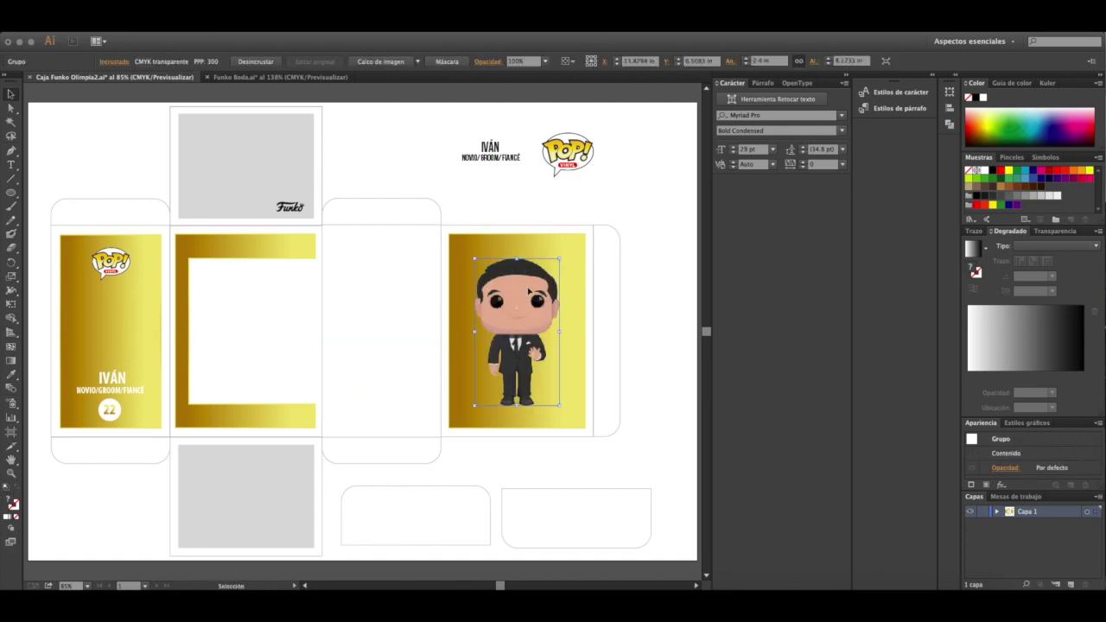
{"action": "key", "text": "Delete"}
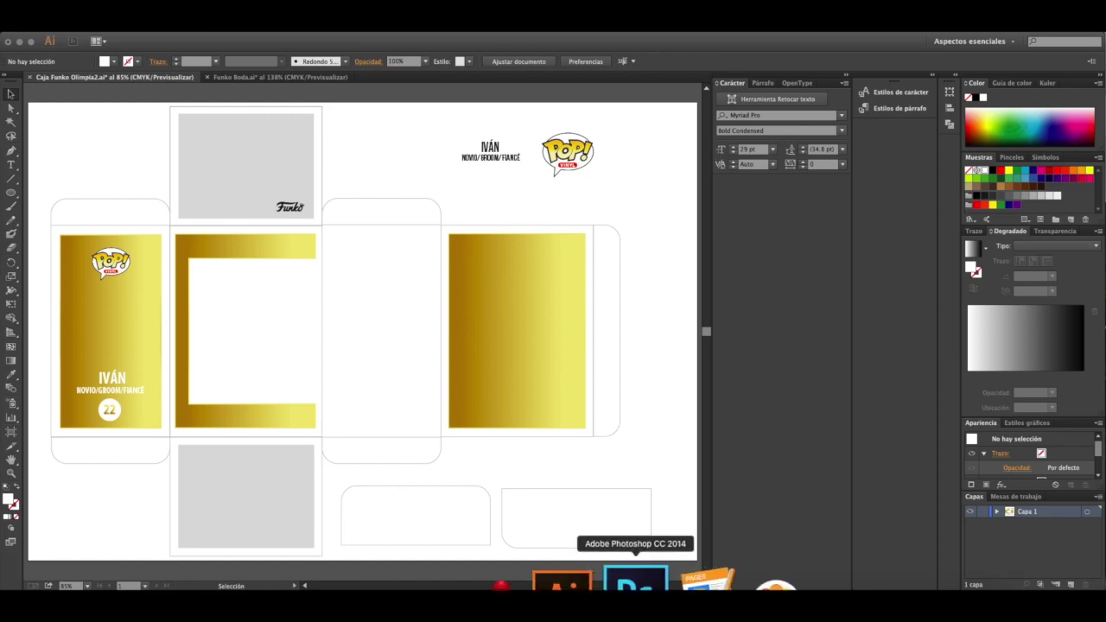
Step: Switch to Photoshop and rasterize the layer style of the character copy layer
{"action": "left_click", "coordinate": [637, 595]}
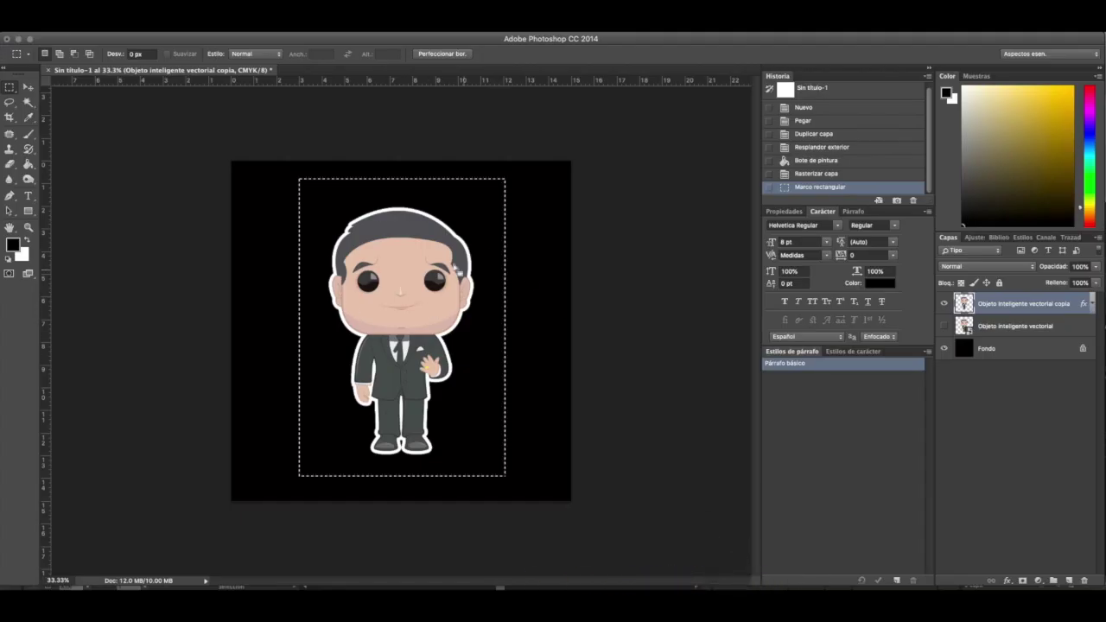
{"action": "right_click", "coordinate": [1040, 302]}
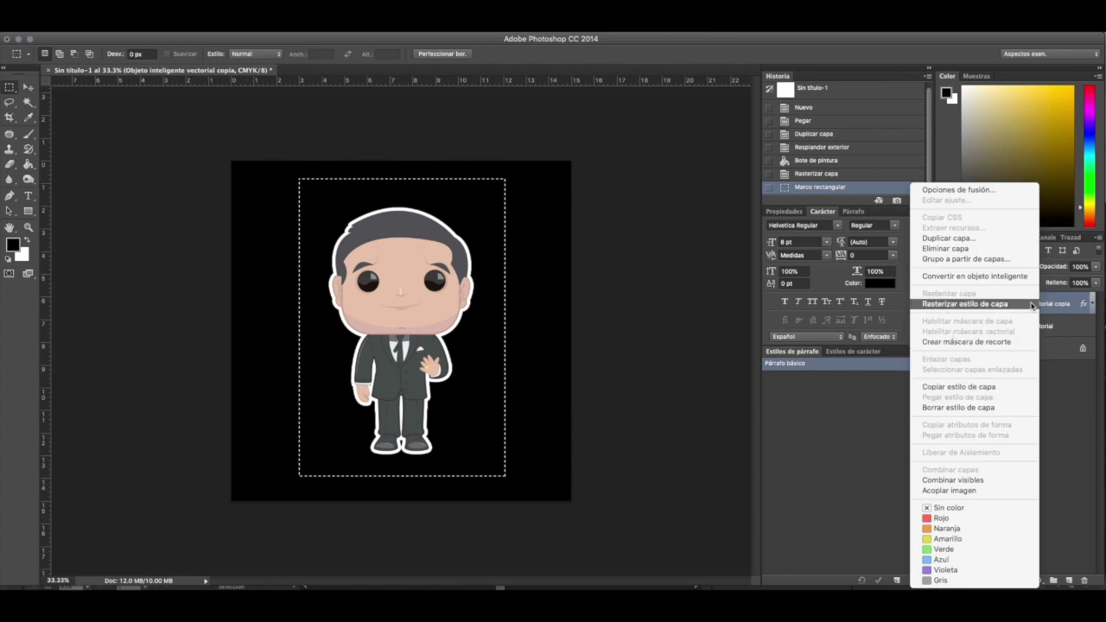
{"action": "left_click", "coordinate": [1005, 305]}
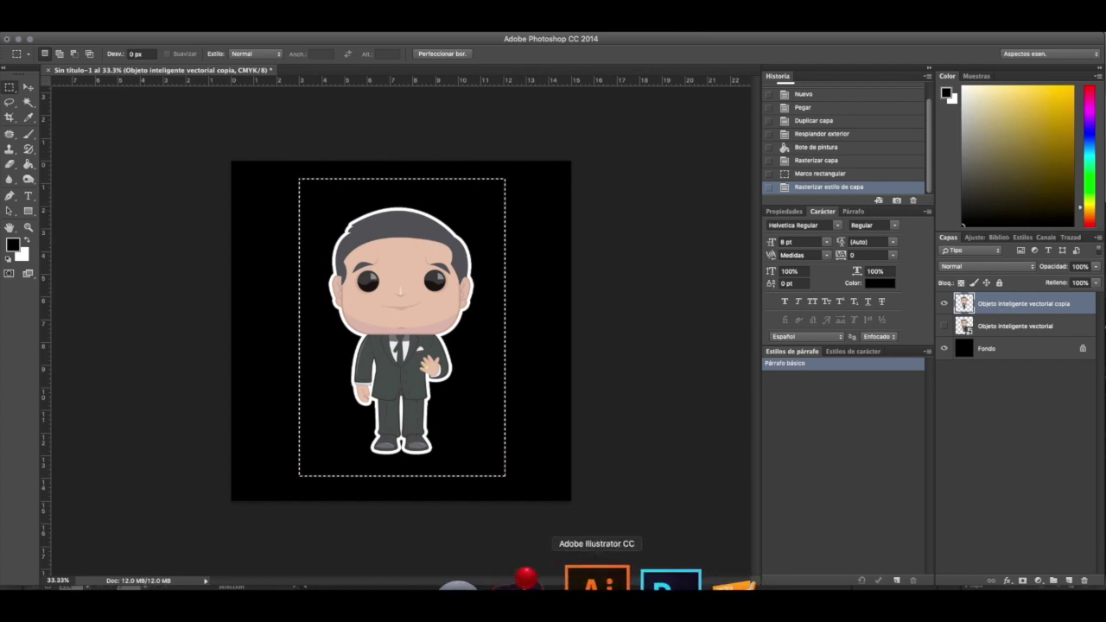
Step: Switch to Illustrator, paste the outlined character onto the wide gold panel and inspect its white outline up close
{"action": "left_click", "coordinate": [590, 583]}
{"action": "key", "text": "cmd+v"}
{"action": "left_click_drag", "start_coordinate": [359, 304], "coordinate": [513, 296]}
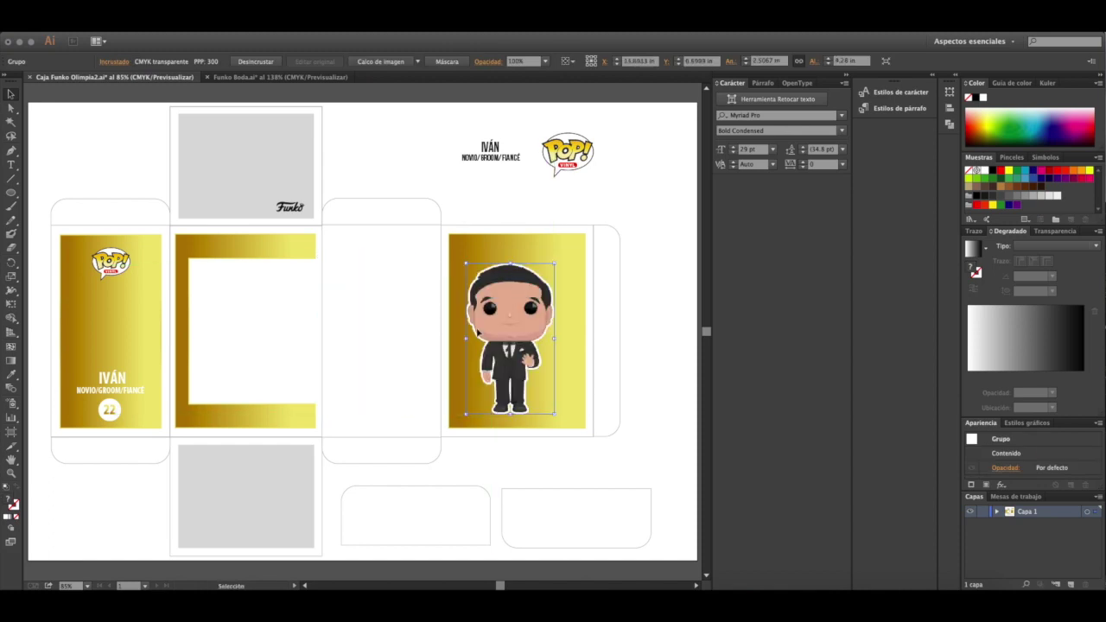
{"action": "key", "text": "cmd+plus"}
{"action": "key", "text": "cmd+plus"}
{"action": "key", "text": "cmd+plus"}
{"action": "key", "text": "cmd+plus"}
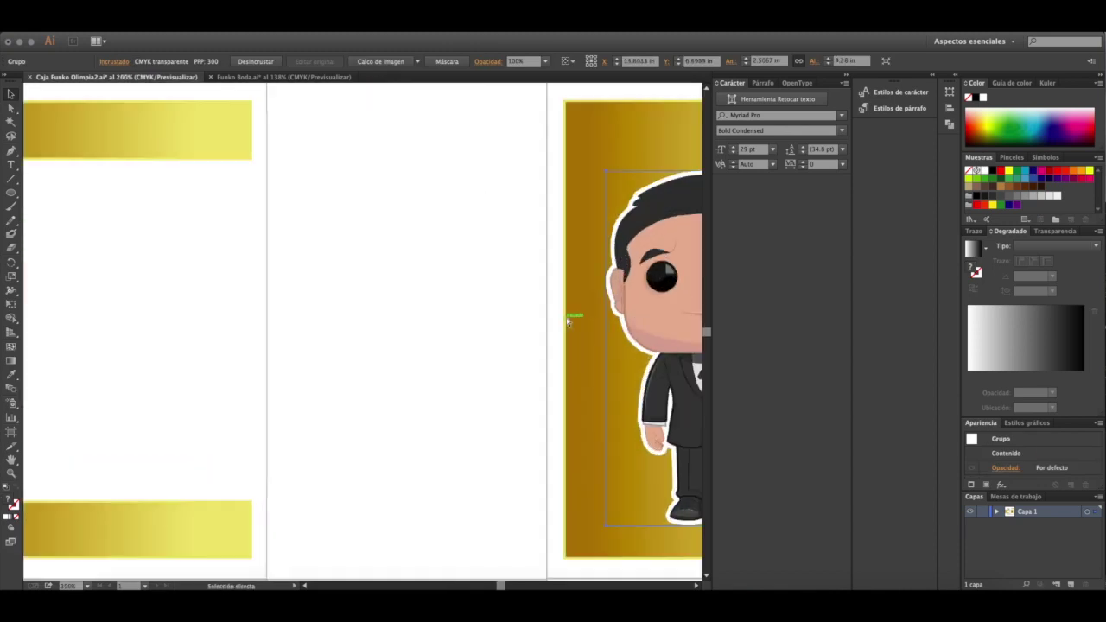
{"action": "left_click_drag", "start_coordinate": [502, 584], "coordinate": [510, 584]}
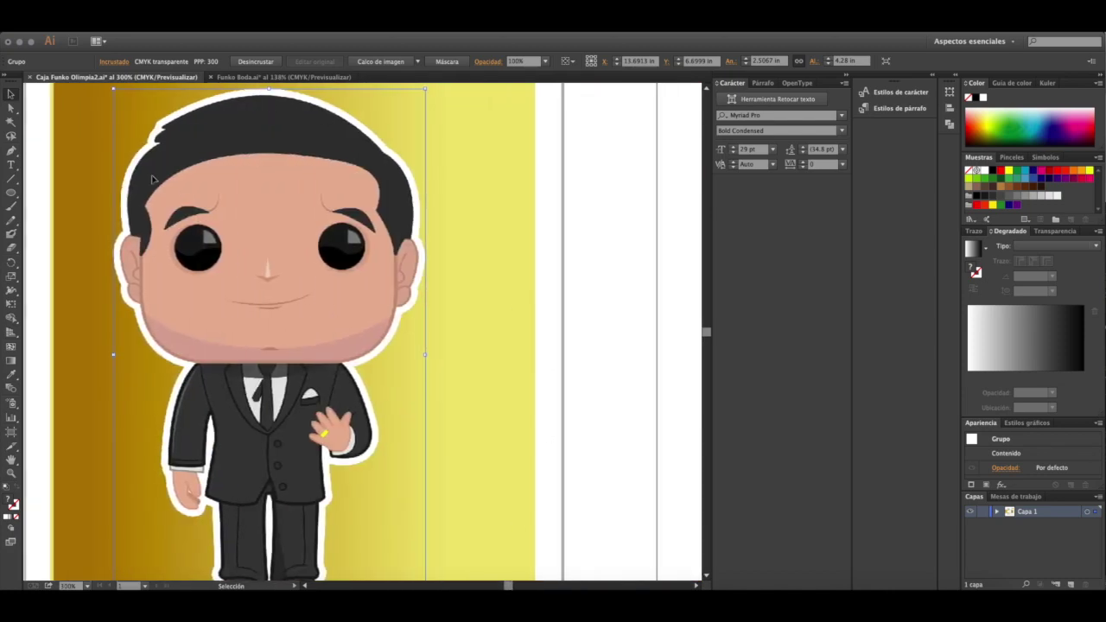
Step: Move the outlined character onto the narrow gold panel and shrink it to about 1.19 by 2.04 in between logo and name
{"action": "key", "text": "cmd+0"}
{"action": "left_click_drag", "start_coordinate": [529, 302], "coordinate": [121, 250]}
{"action": "left_click_drag", "start_coordinate": [147, 212], "coordinate": [101, 246]}
{"action": "left_click_drag", "start_coordinate": [89, 321], "coordinate": [140, 323]}
Step: Reduce the groom's name and the NOVIO/GROOM/FIANCÉ line together and re-centre them on the narrow gold panel
{"action": "left_click", "coordinate": [124, 383]}
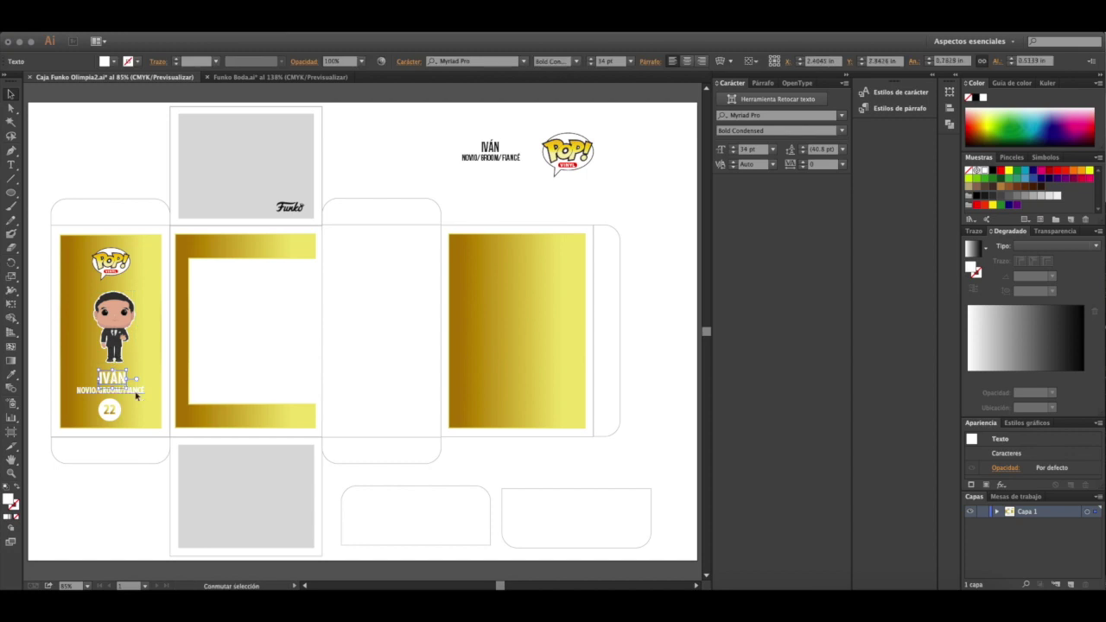
{"action": "left_click", "coordinate": [137, 392], "text": "shift"}
{"action": "left_click_drag", "start_coordinate": [148, 371], "coordinate": [145, 378]}
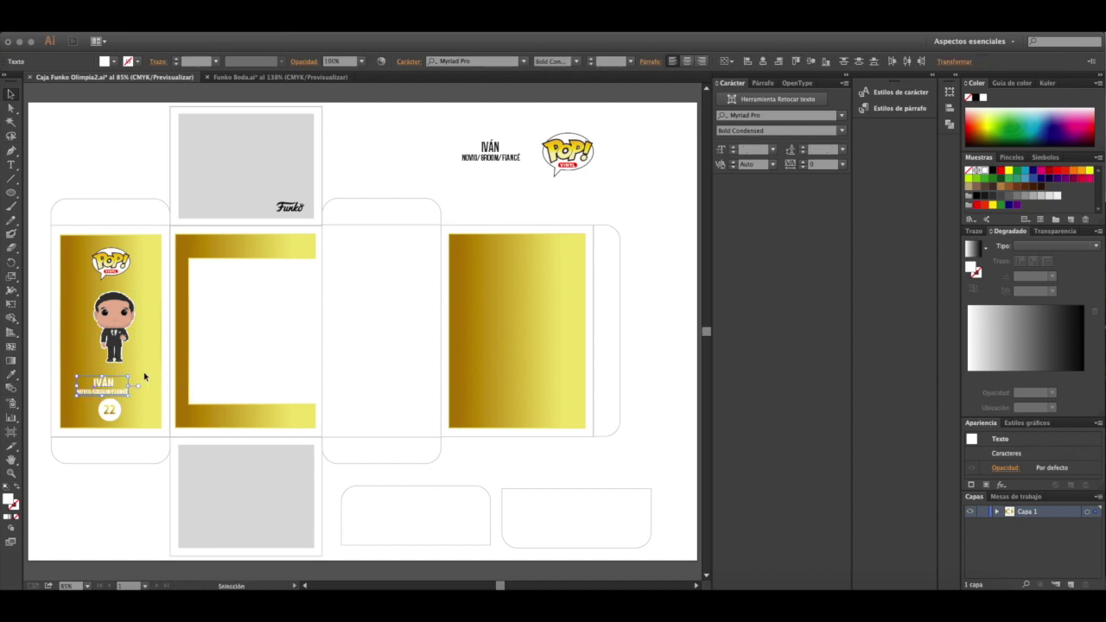
{"action": "key", "text": "Right"}
{"action": "key", "text": "Right"}
{"action": "key", "text": "Right"}
{"action": "key", "text": "Right"}
{"action": "key", "text": "Right"}
{"action": "key", "text": "Right"}
{"action": "key", "text": "Right"}
{"action": "key", "text": "Right"}
{"action": "key", "text": "Right"}
{"action": "key", "text": "Right"}
Step: Enlarge the character on the narrow gold panel to about 1.50 by 2.56 in
{"action": "left_click", "coordinate": [109, 346]}
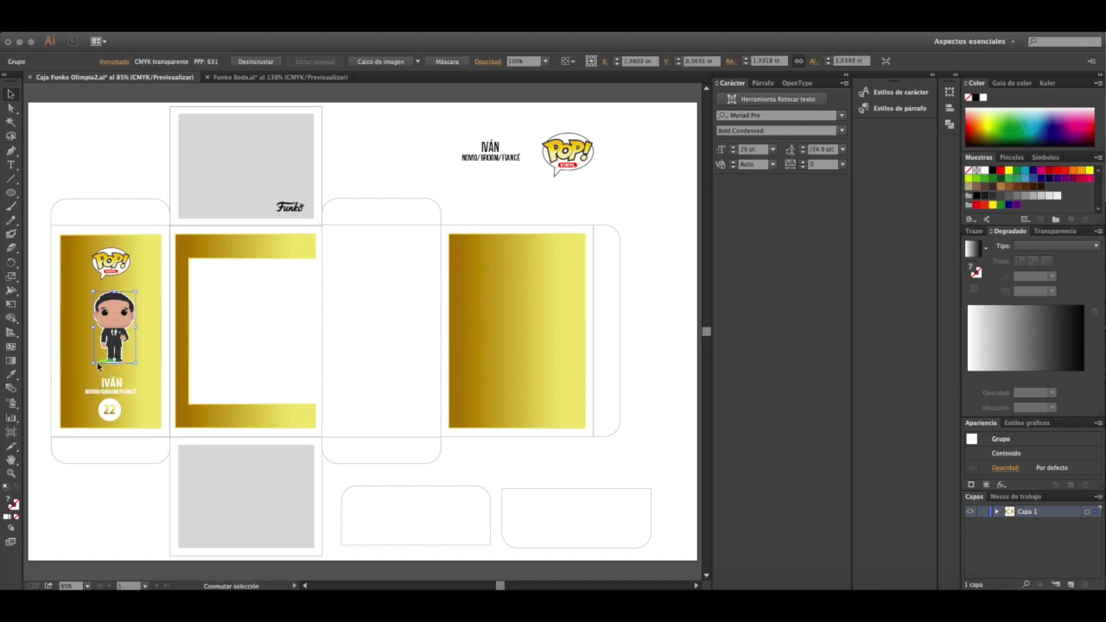
{"action": "left_click_drag", "start_coordinate": [136, 292], "coordinate": [142, 280]}
{"action": "left_click_drag", "start_coordinate": [92, 366], "coordinate": [89, 372]}
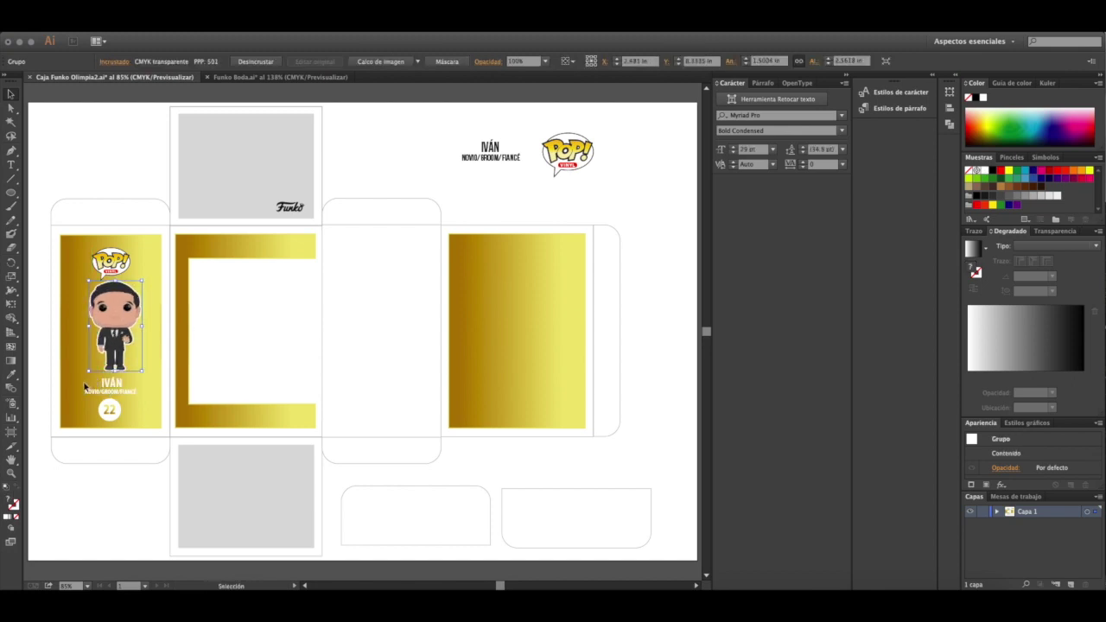
Step: Shift the groom's name, the role line and the round 22 badge slightly lower on the narrow gold panel
{"action": "left_click", "coordinate": [79, 382]}
{"action": "left_click_drag", "start_coordinate": [153, 408], "coordinate": [156, 422]}
{"action": "key", "text": "Down"}
{"action": "key", "text": "Down"}
{"action": "left_click", "coordinate": [160, 418]}
{"action": "left_click_drag", "start_coordinate": [93, 408], "coordinate": [123, 402]}
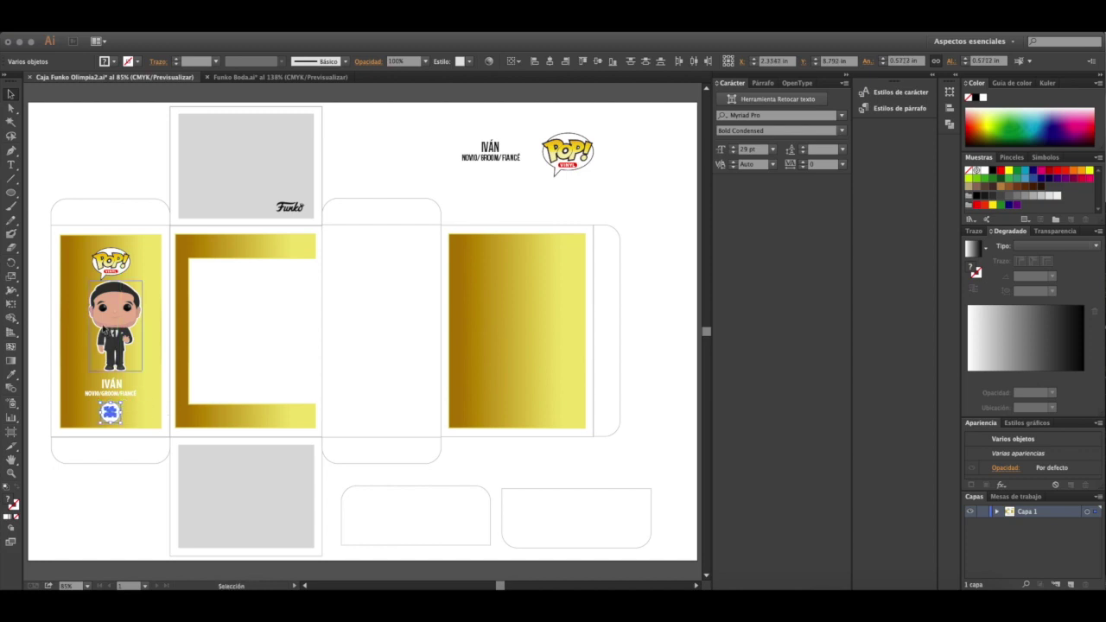
Step: Enlarge the character slightly, and shrink the POP! logo above it to about 0.78 by 0.67 in, re-centred higher
{"action": "left_click", "coordinate": [90, 368]}
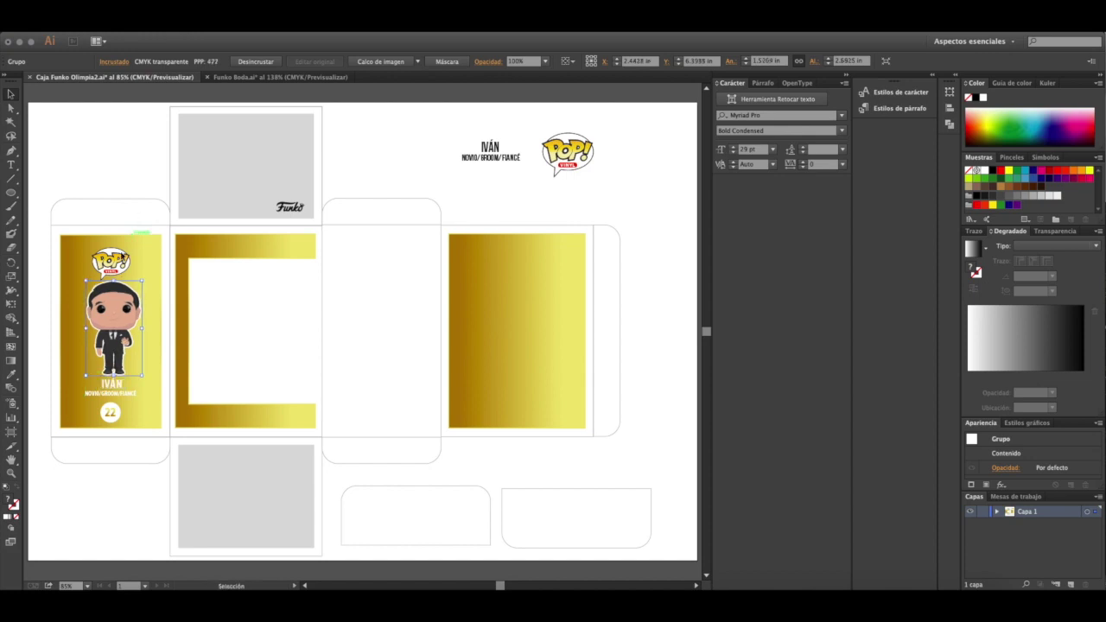
{"action": "left_click", "coordinate": [115, 266]}
{"action": "left_click_drag", "start_coordinate": [92, 281], "coordinate": [103, 272]}
{"action": "key", "text": "Left"}
{"action": "key", "text": "Left"}
{"action": "key", "text": "Left"}
{"action": "key", "text": "Left"}
{"action": "key", "text": "Left"}
{"action": "key", "text": "Left"}
{"action": "key", "text": "Left"}
{"action": "key", "text": "Up"}
{"action": "key", "text": "Up"}
{"action": "key", "text": "Up"}
{"action": "key", "text": "Up"}
{"action": "key", "text": "Up"}
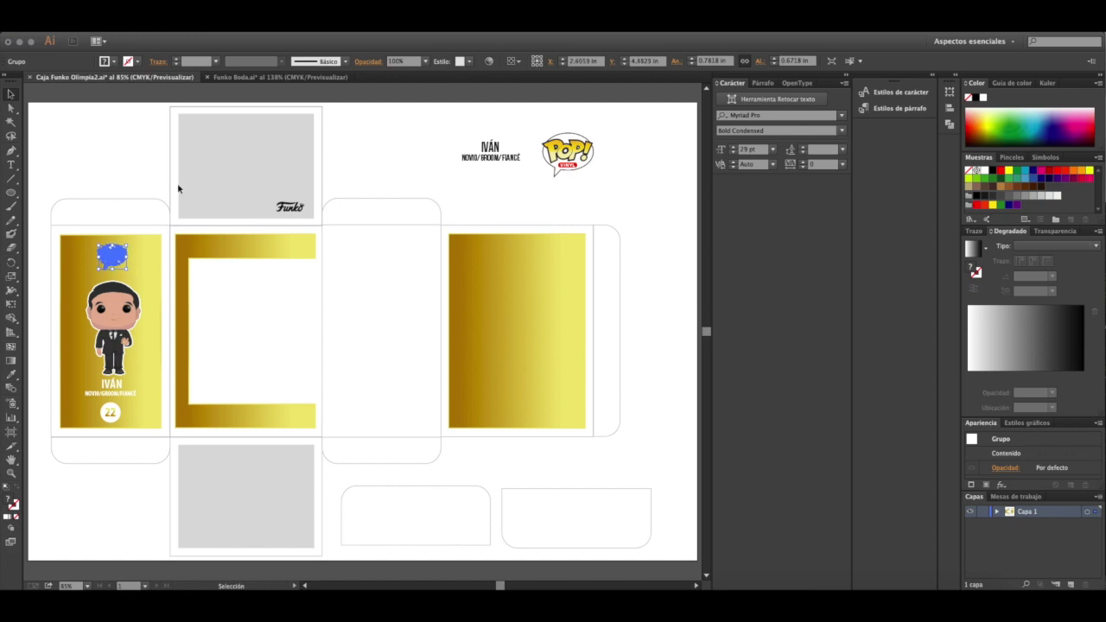
Step: Enlarge the narrow panel's character to about 1.64 by 2.79 in and nudge it left and up to centre it
{"action": "left_click", "coordinate": [130, 298]}
{"action": "left_click_drag", "start_coordinate": [141, 281], "coordinate": [148, 278]}
{"action": "key", "text": "Left"}
{"action": "key", "text": "Left"}
{"action": "key", "text": "Left"}
{"action": "key", "text": "Up"}
{"action": "key", "text": "Up"}
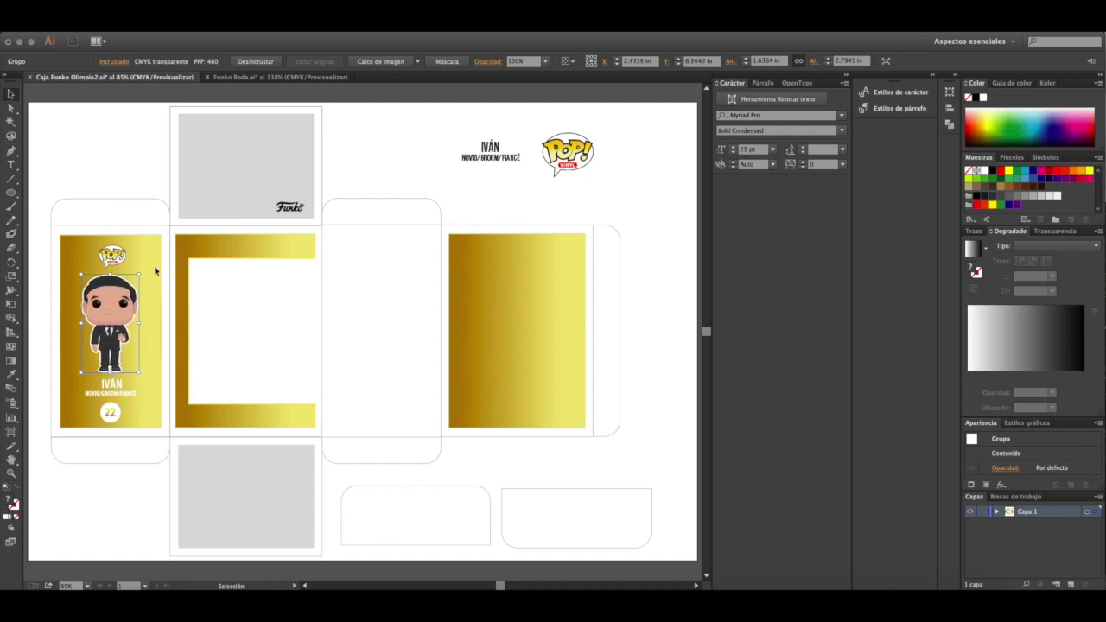
{"action": "left_click", "coordinate": [155, 271]}
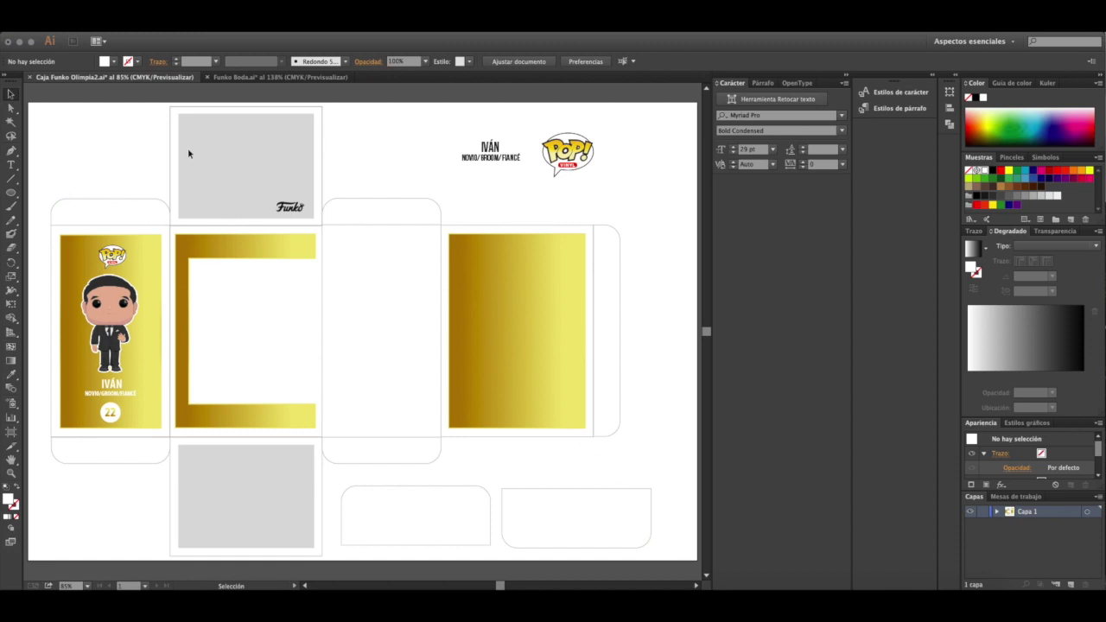
Step: Duplicate the loose POP! logo and place the copy in the upper right corner of the upper grey panel
{"action": "left_click", "coordinate": [567, 154]}
{"action": "key", "text": "a"}
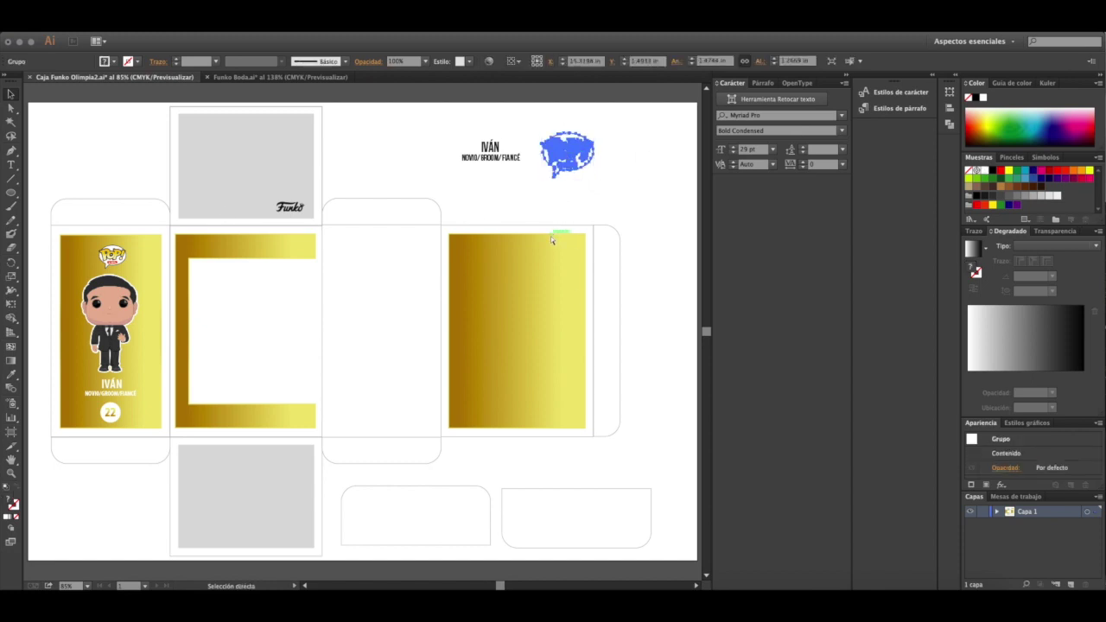
{"action": "key", "text": "ctrl+v"}
{"action": "left_click_drag", "start_coordinate": [375, 334], "coordinate": [295, 141]}
{"action": "left_click", "coordinate": [409, 130]}
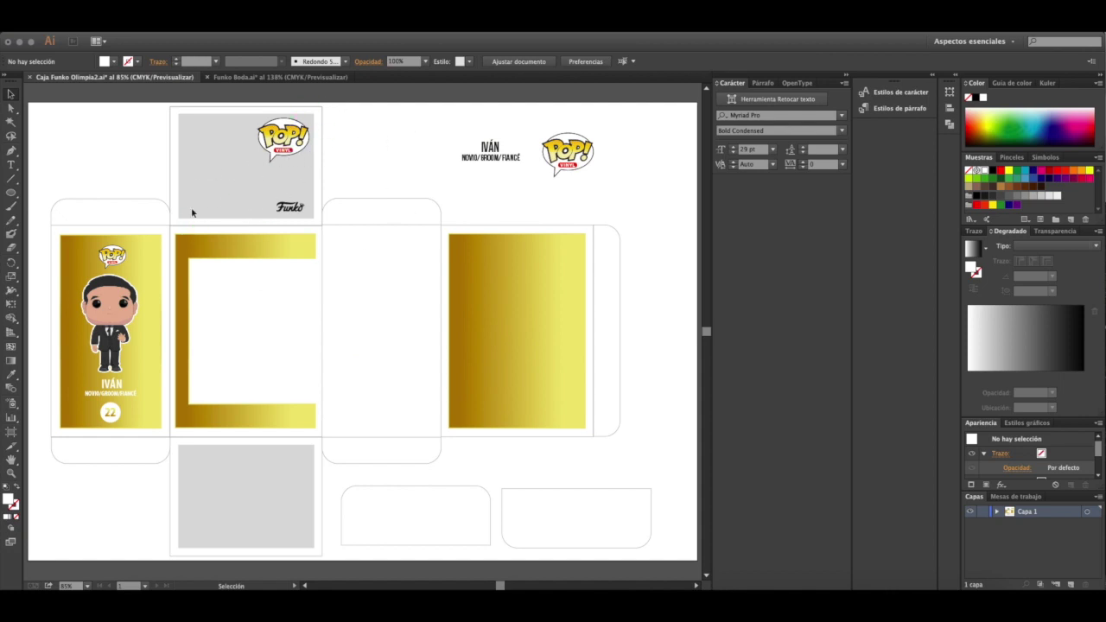
Step: Switch to Photoshop, clear the selection, and hide the outlined copy in favour of the original character layer
{"action": "left_click", "coordinate": [637, 599]}
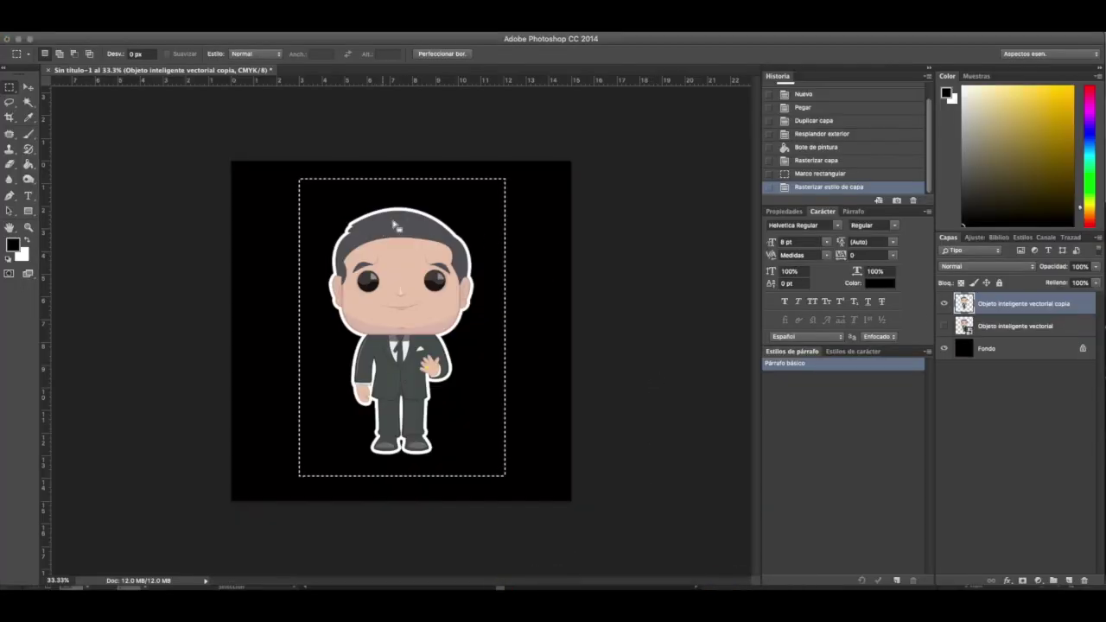
{"action": "key", "text": "super+d"}
{"action": "left_click", "coordinate": [943, 304]}
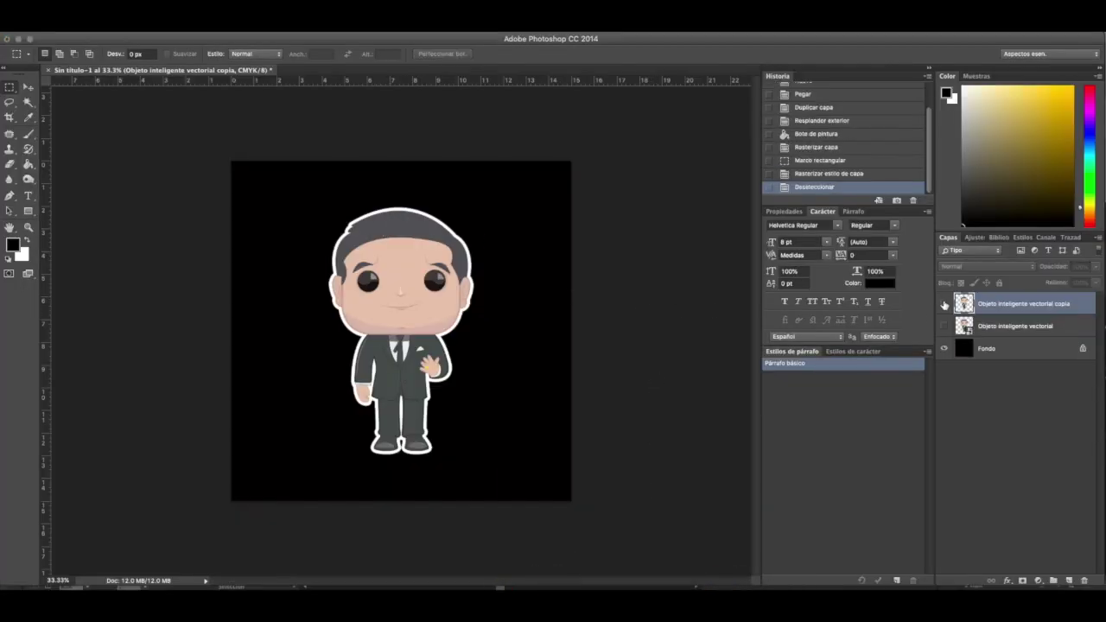
{"action": "left_click", "coordinate": [945, 326]}
{"action": "left_click", "coordinate": [1017, 326]}
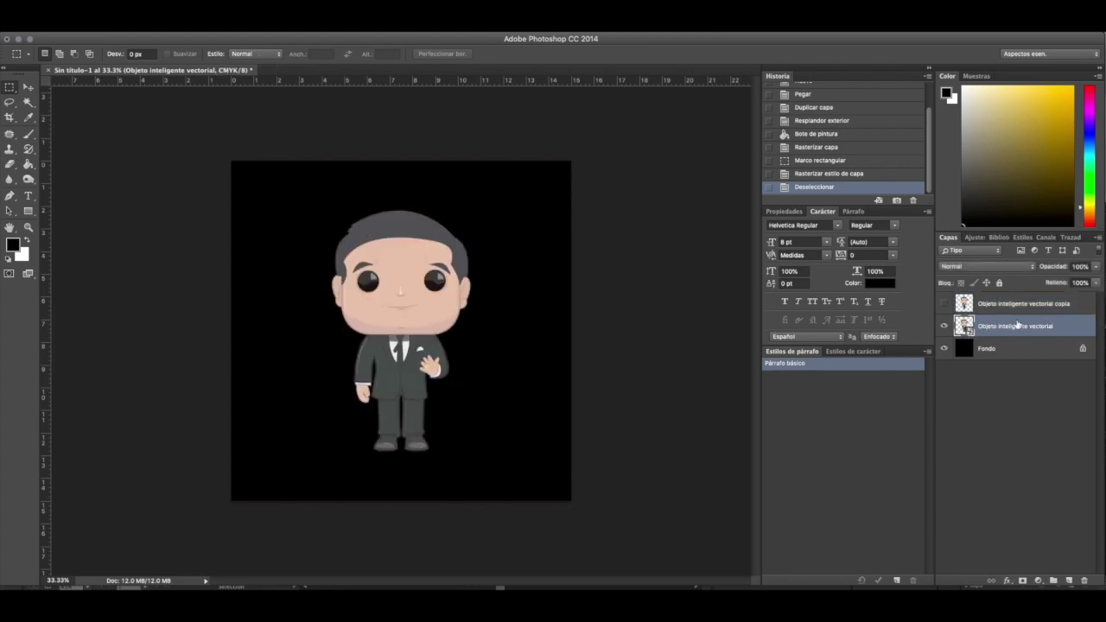
Step: Copy a rectangular selection of the character's upper head down to just below the eyes, and deselect
{"action": "left_click_drag", "start_coordinate": [230, 161], "coordinate": [567, 298]}
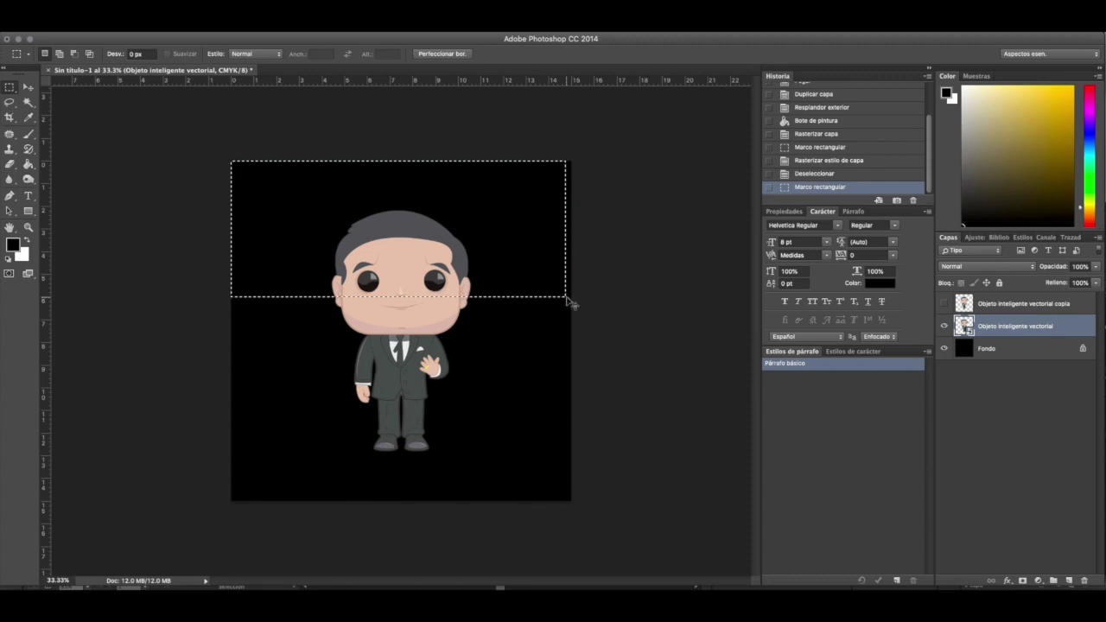
{"action": "key", "text": "super+d"}
{"action": "mouse_move", "coordinate": [591, 586]}
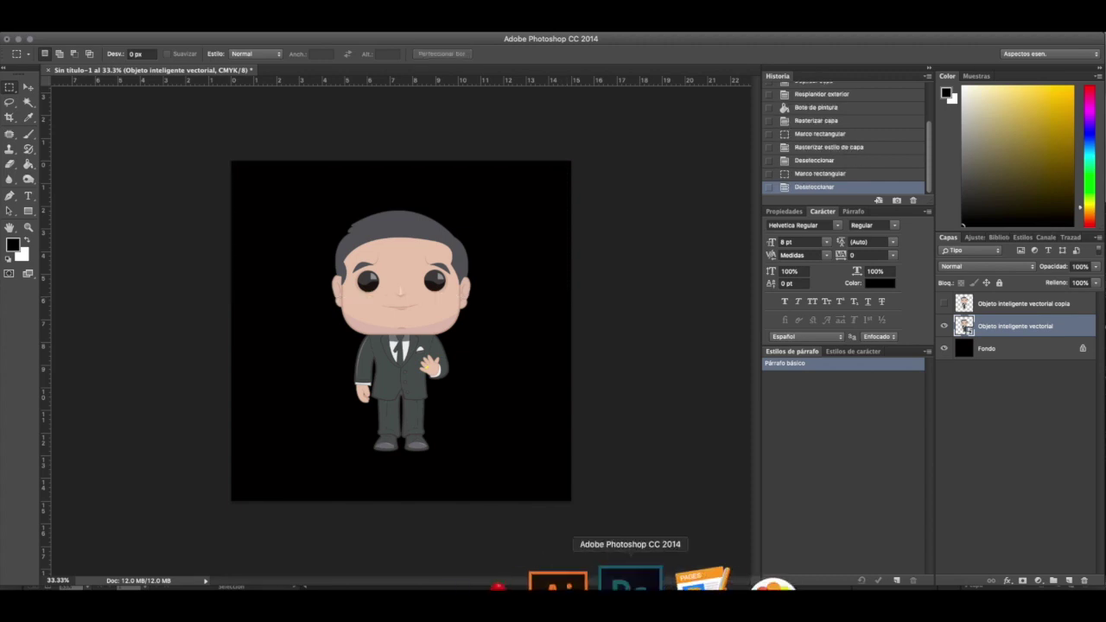
Step: Switch to Illustrator and paste the cropped head at the lower edge of the upper grey panel, beside the Funko logo
{"action": "left_click", "coordinate": [585, 581]}
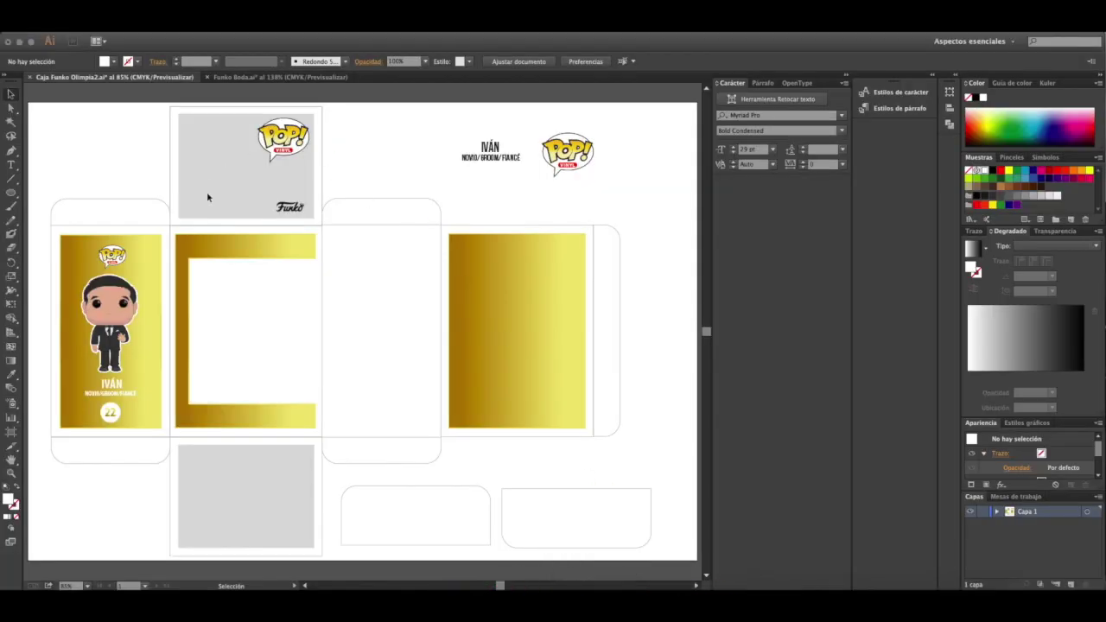
{"action": "key", "text": "super+v"}
{"action": "left_click_drag", "start_coordinate": [384, 337], "coordinate": [249, 197]}
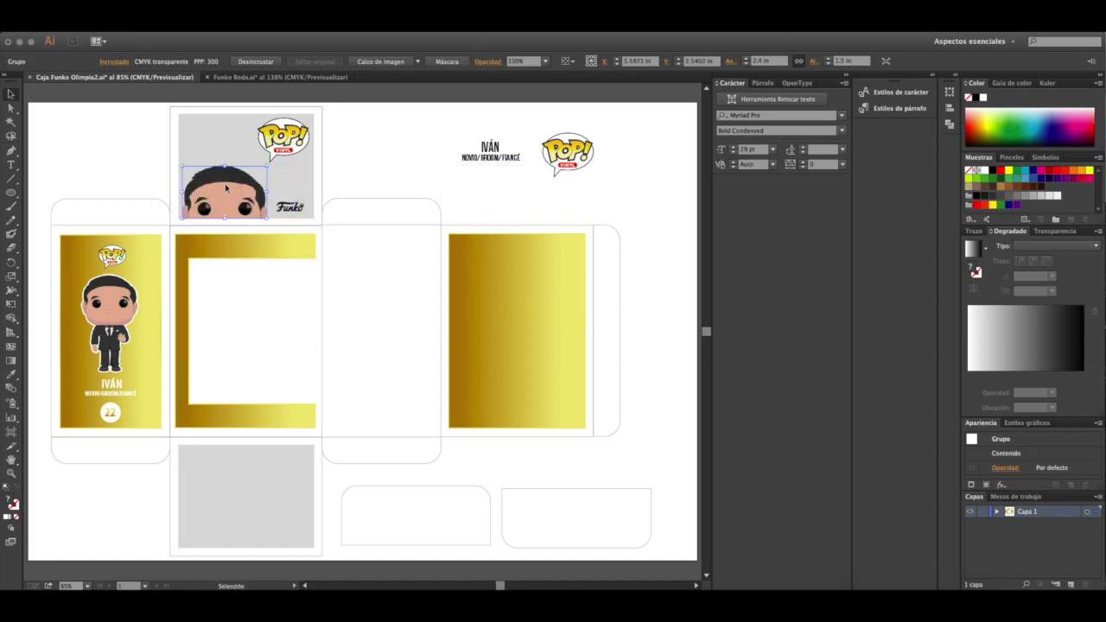
{"action": "left_click", "coordinate": [365, 173]}
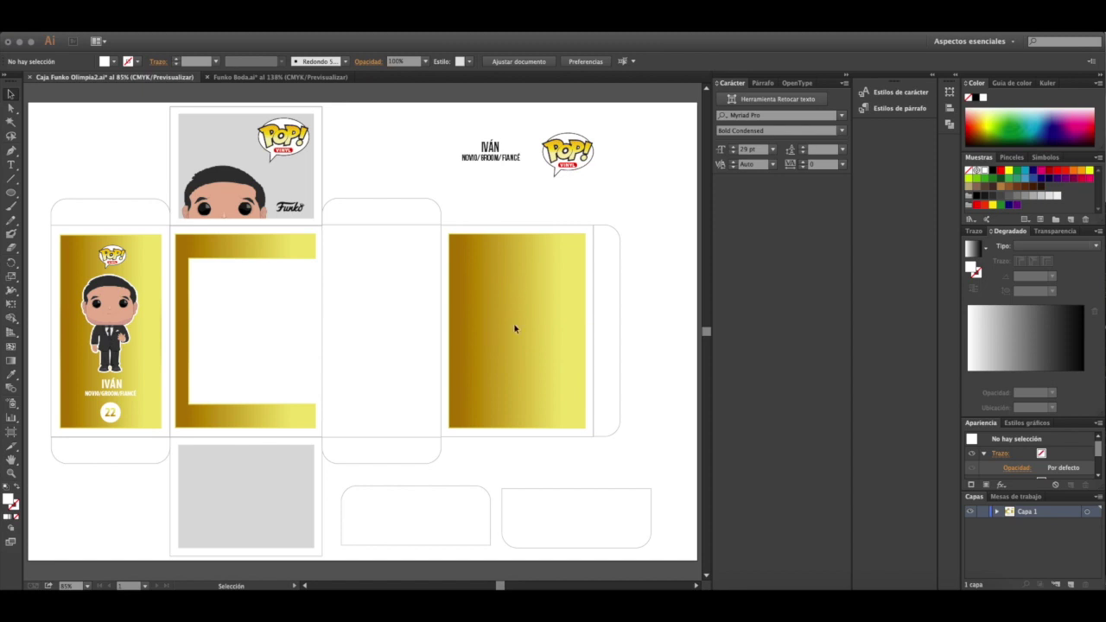
Step: Switch to Photoshop, hide the original character layer, and show and select the outlined copy layer
{"action": "left_click", "coordinate": [644, 579]}
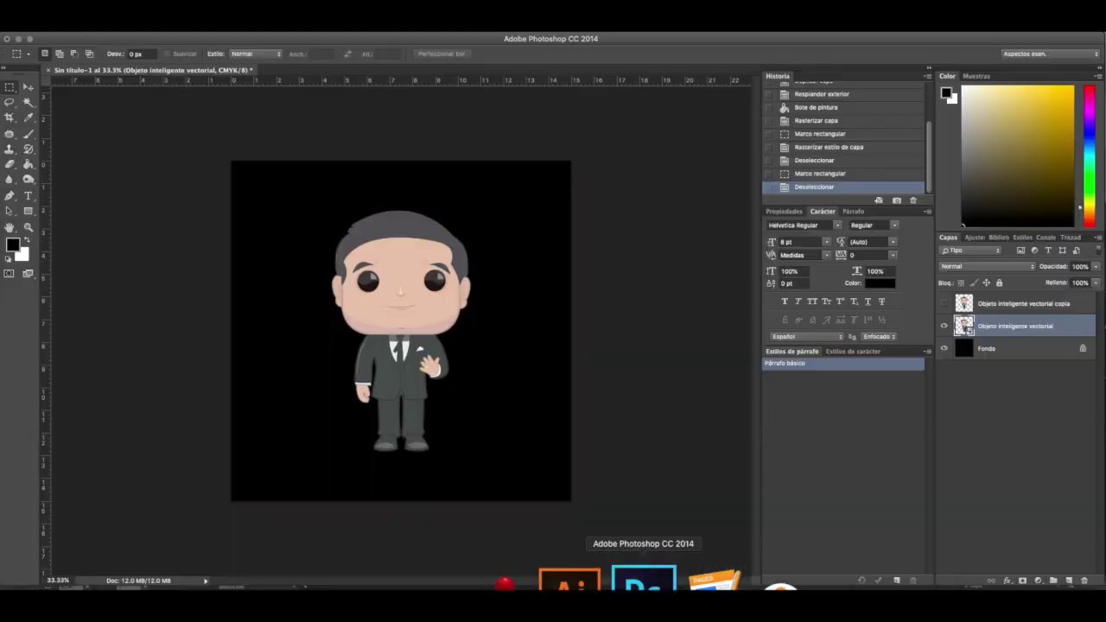
{"action": "left_click", "coordinate": [944, 327]}
{"action": "left_click", "coordinate": [945, 304]}
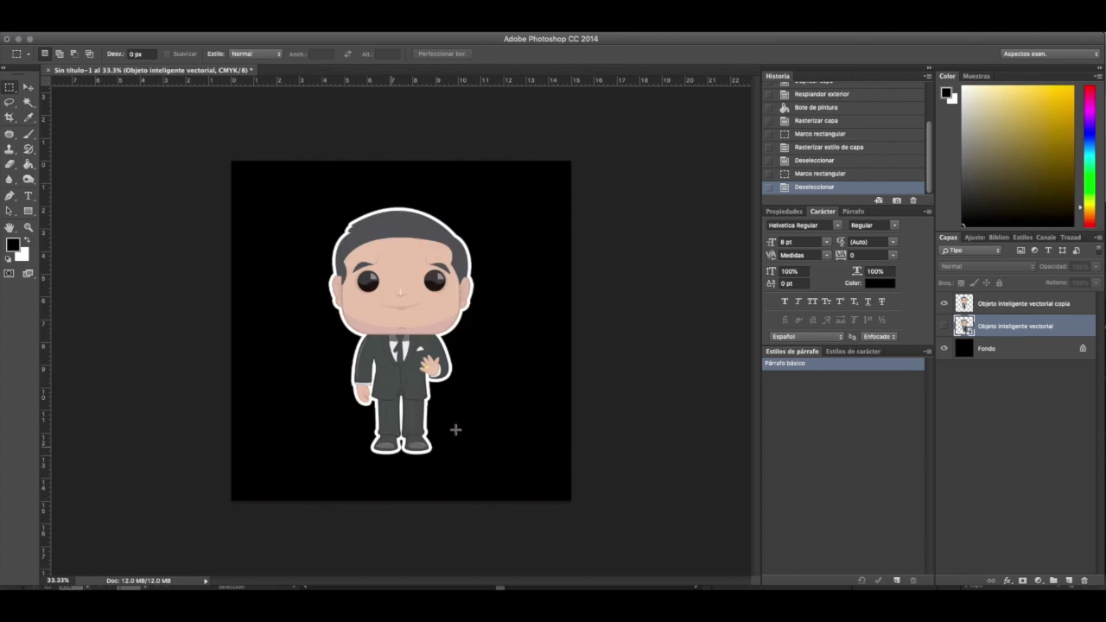
{"action": "left_click", "coordinate": [1023, 302]}
Step: Copy a rectangular selection of the outlined character's right half and switch back to Illustrator
{"action": "left_click_drag", "start_coordinate": [559, 500], "coordinate": [387, 160]}
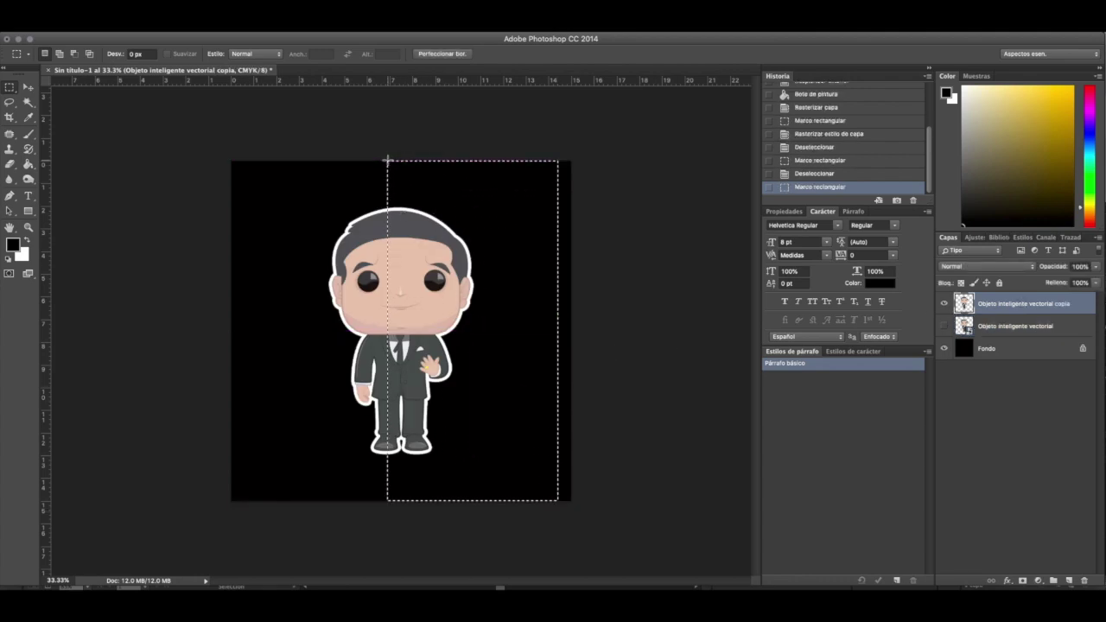
{"action": "left_click", "coordinate": [637, 541]}
{"action": "left_click", "coordinate": [588, 581]}
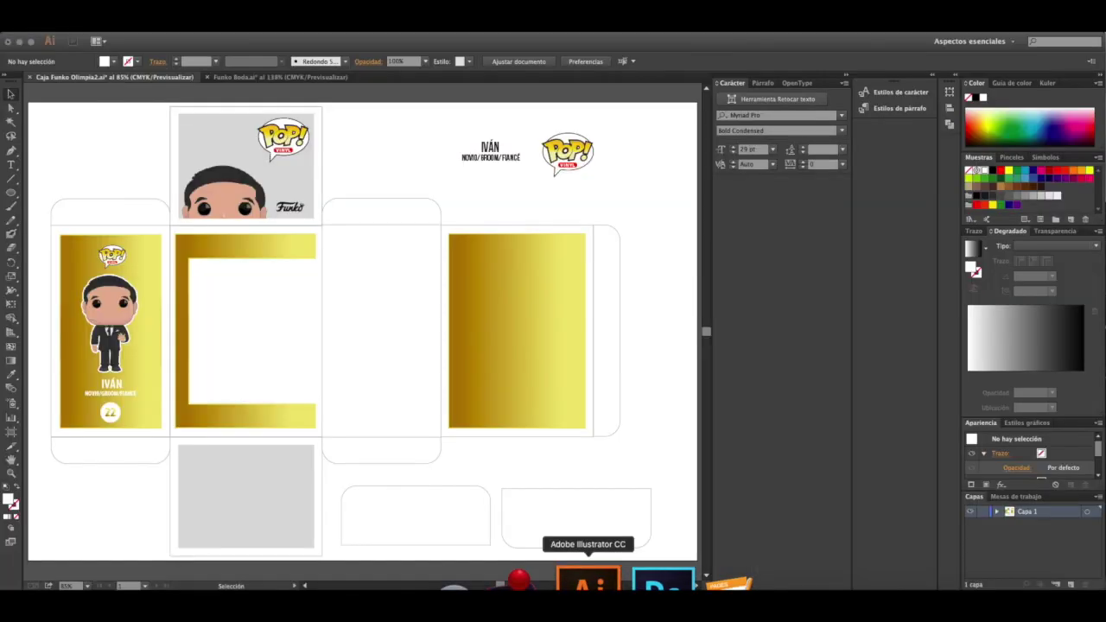
Step: Paste the half character and align its cut edge with the left edge of the wide gold panel
{"action": "key", "text": "ctrl+v"}
{"action": "left_click_drag", "start_coordinate": [363, 311], "coordinate": [474, 307]}
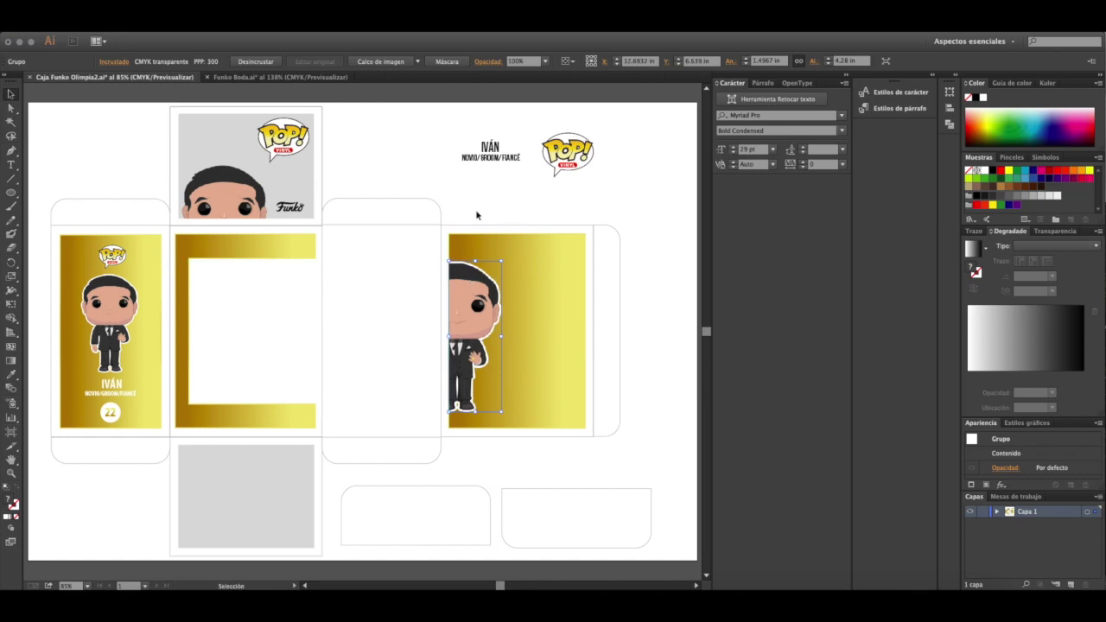
{"action": "left_click", "coordinate": [475, 200]}
Step: Duplicate the large POP! Vinyl logo and place the copy in the upper right corner of the wide gold panel
{"action": "left_click", "coordinate": [552, 153]}
{"action": "key", "text": "ctrl+c"}
{"action": "key", "text": "ctrl+v"}
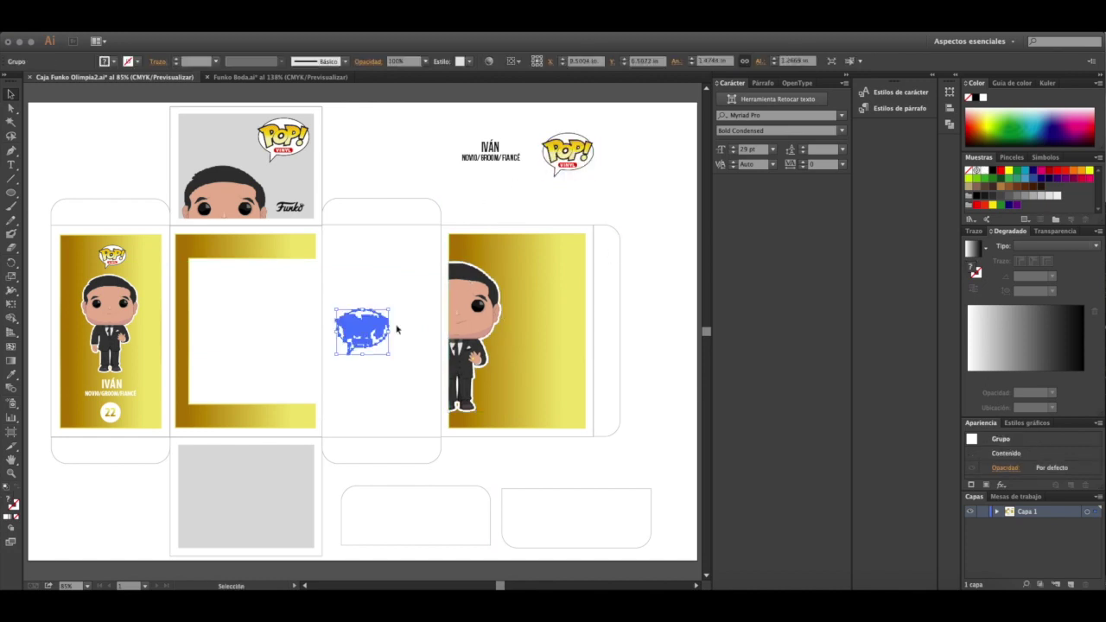
{"action": "left_click_drag", "start_coordinate": [362, 331], "coordinate": [554, 264]}
{"action": "left_click", "coordinate": [630, 178]}
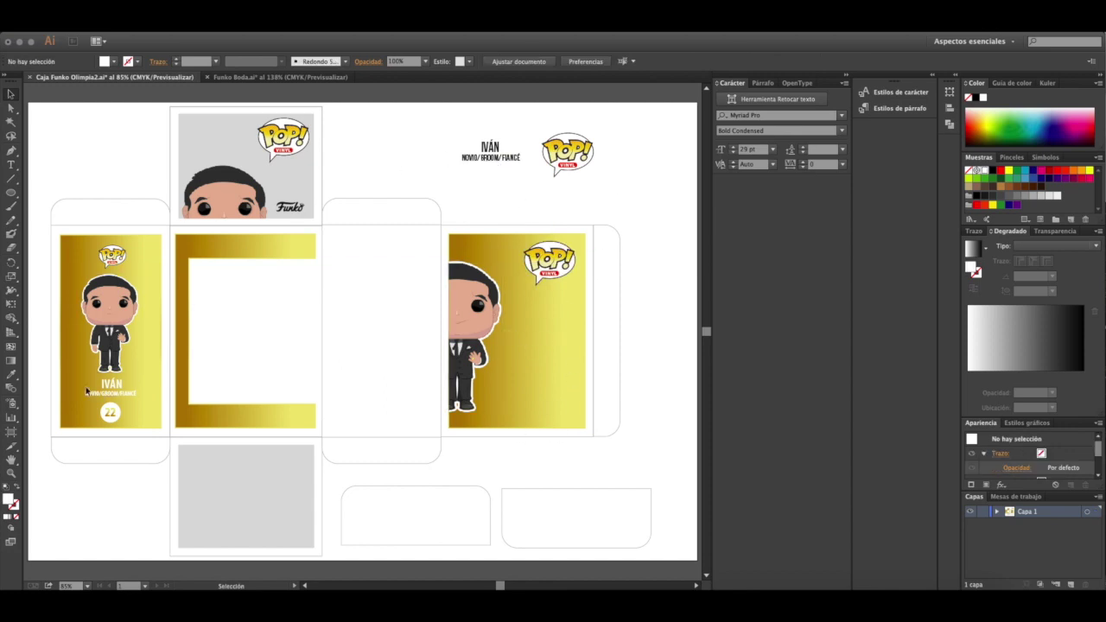
Step: Copy the white groom name and NOVIO/GROOM/FIANCÉ text from the narrow gold panel to the lower right area of the wide gold panel
{"action": "left_click_drag", "start_coordinate": [105, 393], "coordinate": [149, 396]}
{"action": "key", "text": "super+c"}
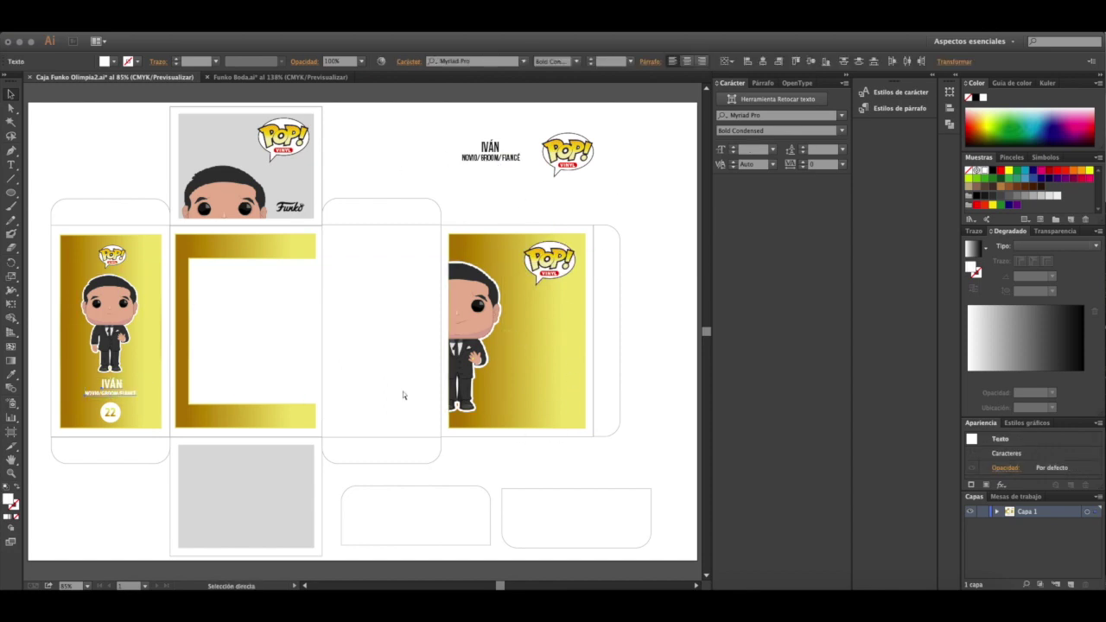
{"action": "key", "text": "super+v"}
{"action": "left_click_drag", "start_coordinate": [366, 335], "coordinate": [547, 392]}
{"action": "left_click", "coordinate": [526, 355]}
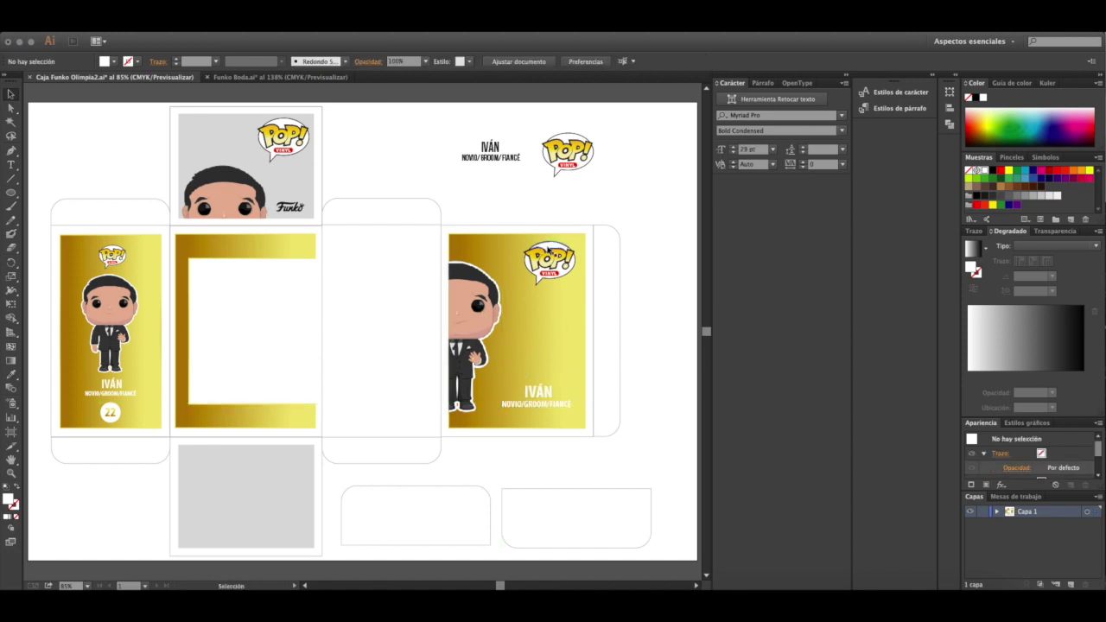
Step: Replace the large POP! logo on the wide gold panel with a copy of the round 22 badge in the upper right corner
{"action": "left_click", "coordinate": [563, 274]}
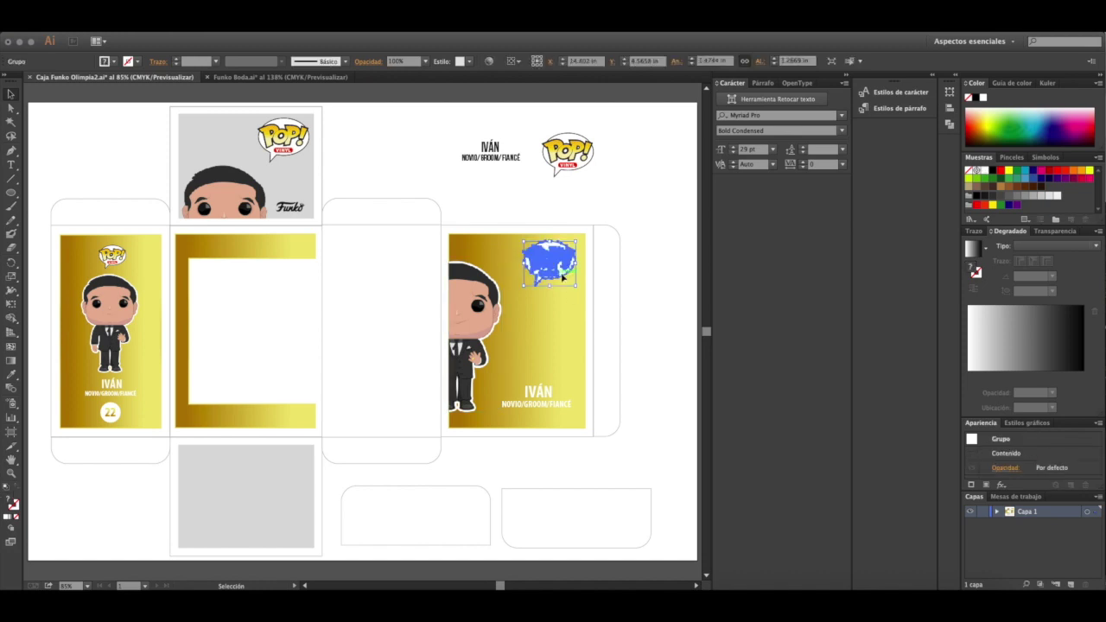
{"action": "key", "text": "Delete"}
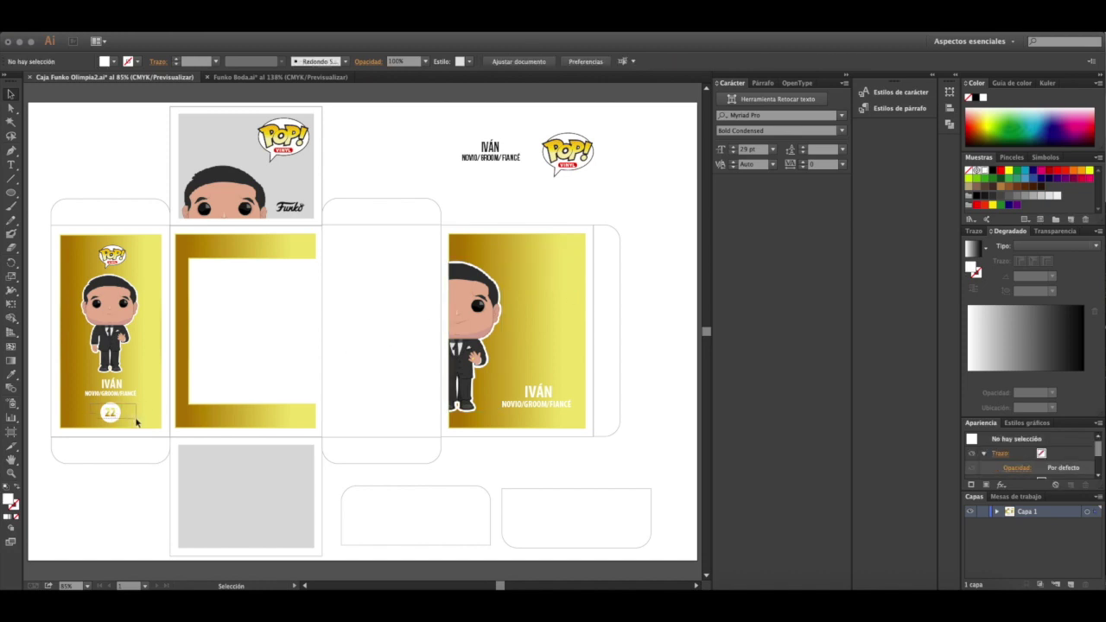
{"action": "left_click_drag", "start_coordinate": [137, 422], "coordinate": [138, 424]}
{"action": "key", "text": "super+v"}
{"action": "left_click_drag", "start_coordinate": [365, 335], "coordinate": [568, 251]}
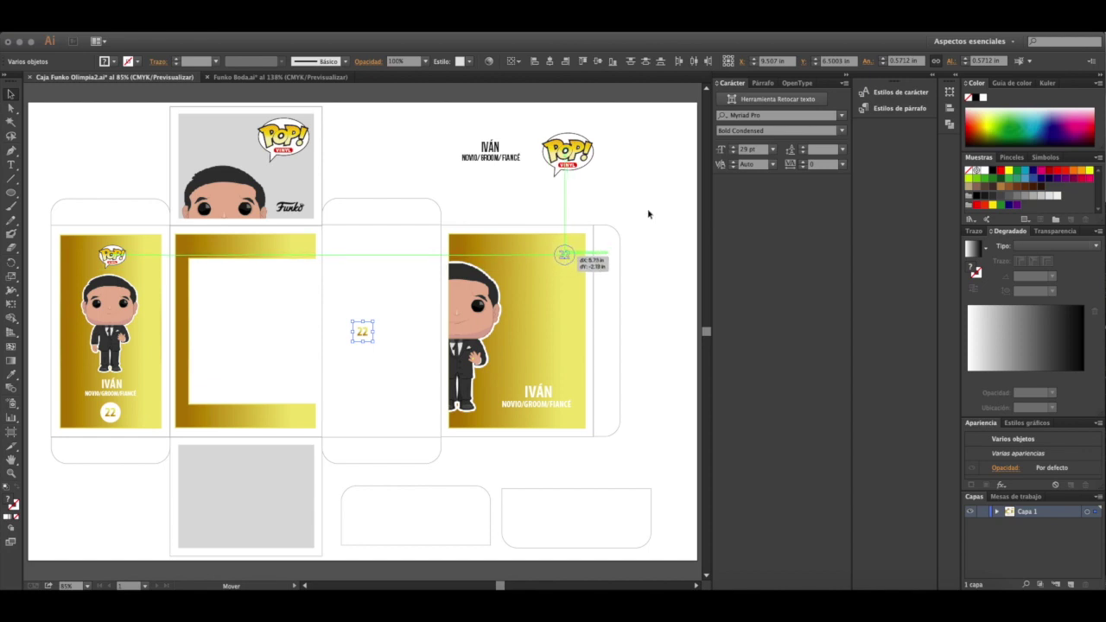
{"action": "left_click", "coordinate": [649, 215]}
Step: Place a reduced copy of the POP! logo on the wide gold panel, level with and left of the 22 badge
{"action": "left_click_drag", "start_coordinate": [555, 170], "coordinate": [351, 347]}
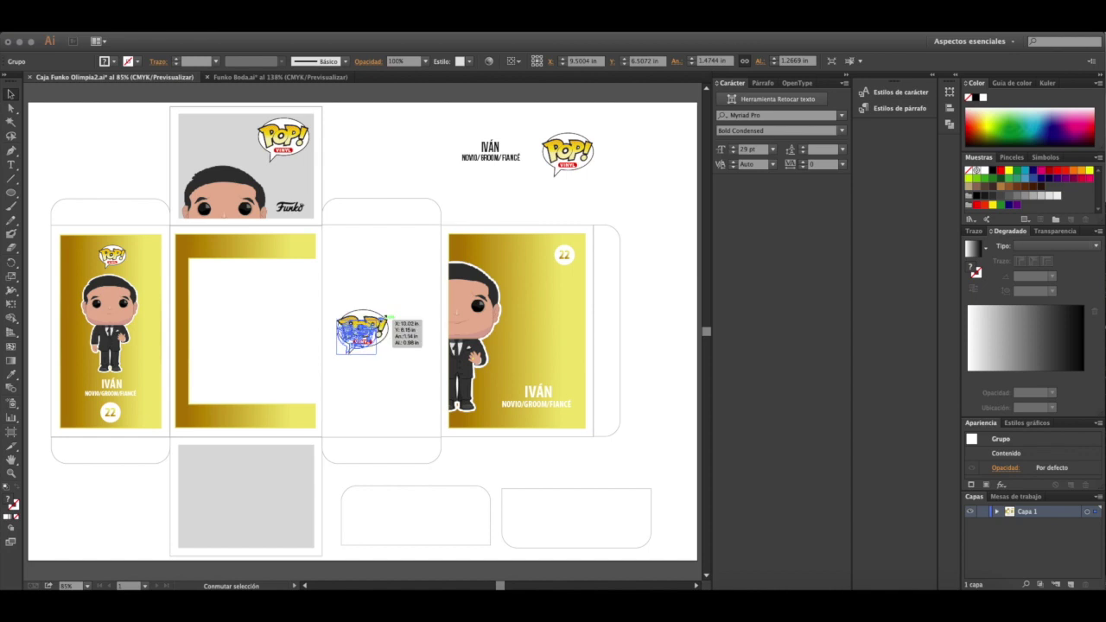
{"action": "left_click_drag", "start_coordinate": [389, 308], "coordinate": [516, 259]}
{"action": "left_click", "coordinate": [551, 288]}
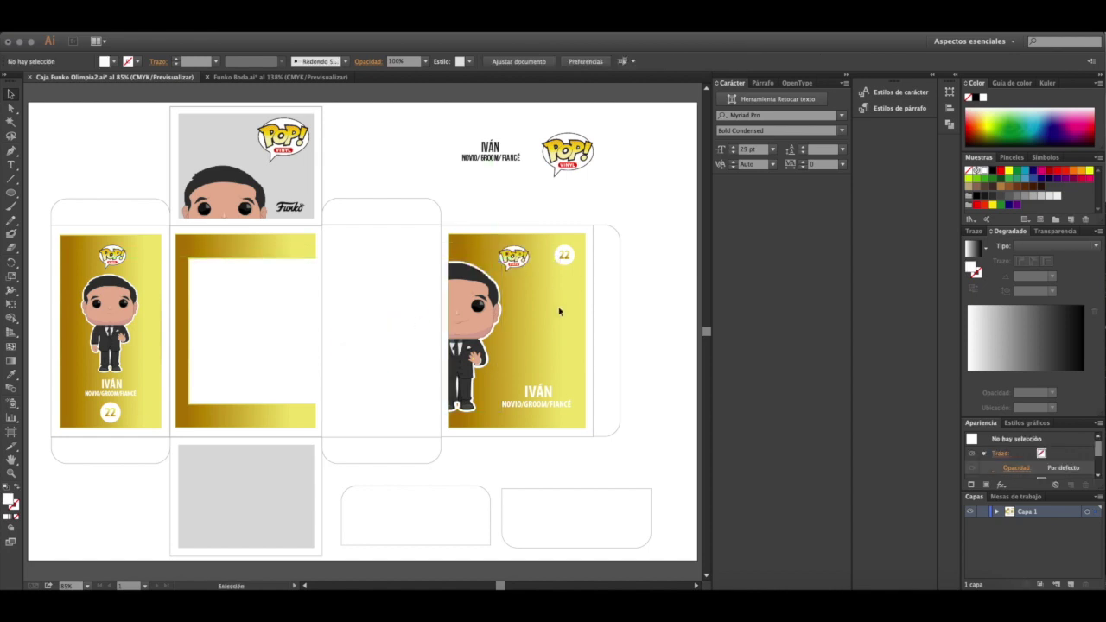
Step: Add the text "COLLECT THEM ALL!" and move it onto the wide gold panel below the POP! logo and badge
{"action": "left_click", "coordinate": [11, 164]}
{"action": "left_click", "coordinate": [599, 373]}
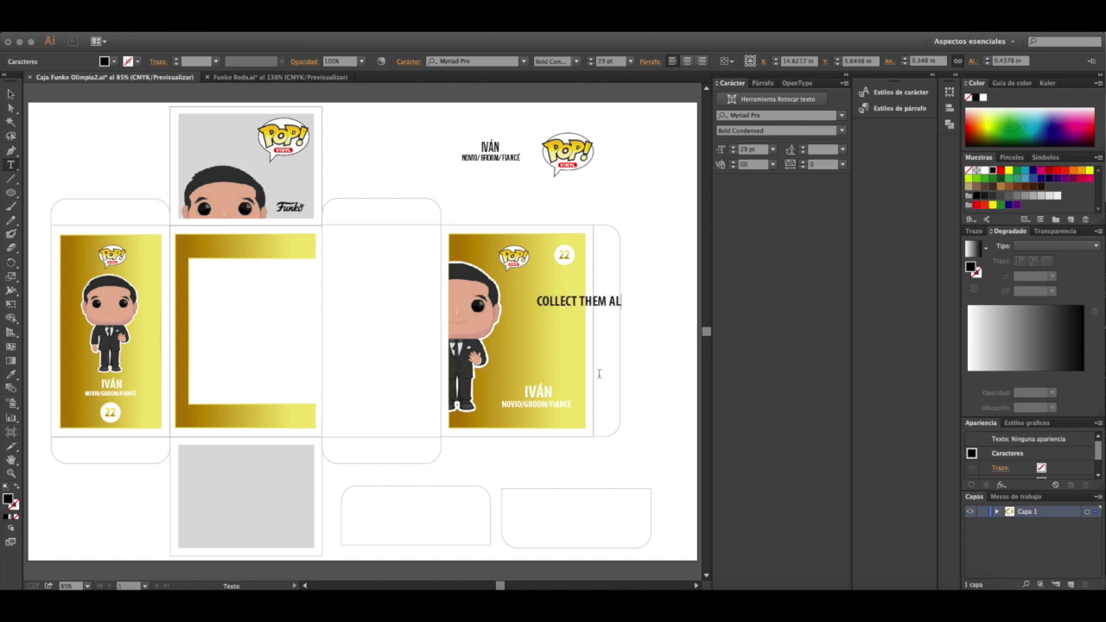
{"action": "left_click", "coordinate": [10, 93]}
{"action": "left_click", "coordinate": [570, 301]}
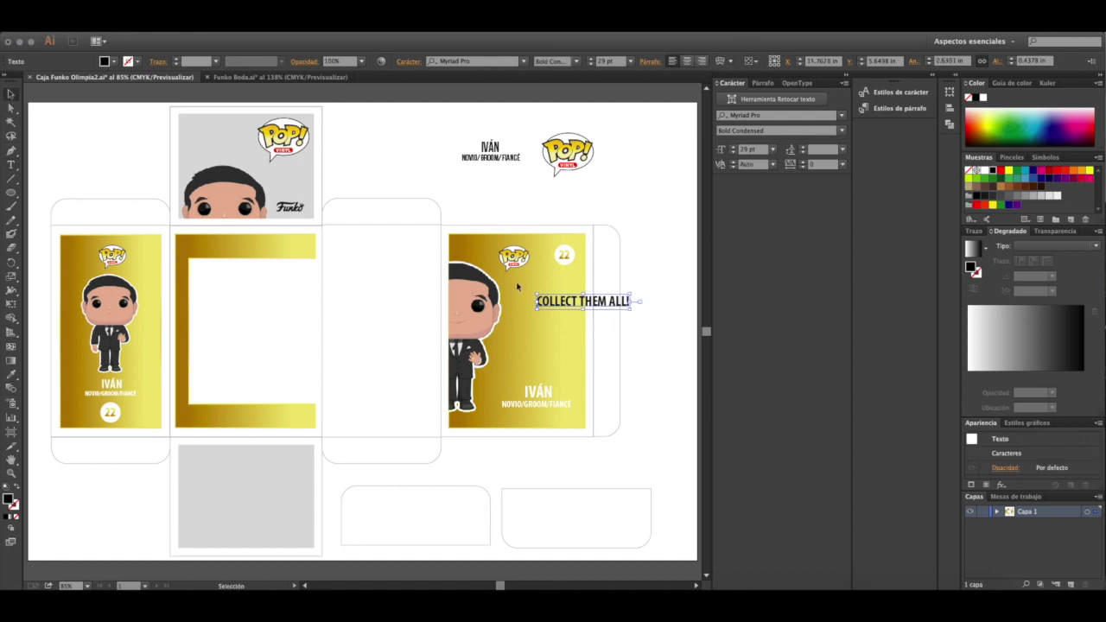
{"action": "left_click_drag", "start_coordinate": [583, 301], "coordinate": [559, 301]}
Step: Reduce the "COLLECT THEM ALL!" text to 21 pt and fill it with white
{"action": "left_click", "coordinate": [591, 65]}
{"action": "left_click", "coordinate": [591, 65]}
{"action": "left_click", "coordinate": [592, 64]}
{"action": "left_click", "coordinate": [592, 64]}
{"action": "left_click", "coordinate": [591, 65]}
{"action": "left_click", "coordinate": [591, 65]}
{"action": "left_click", "coordinate": [591, 65]}
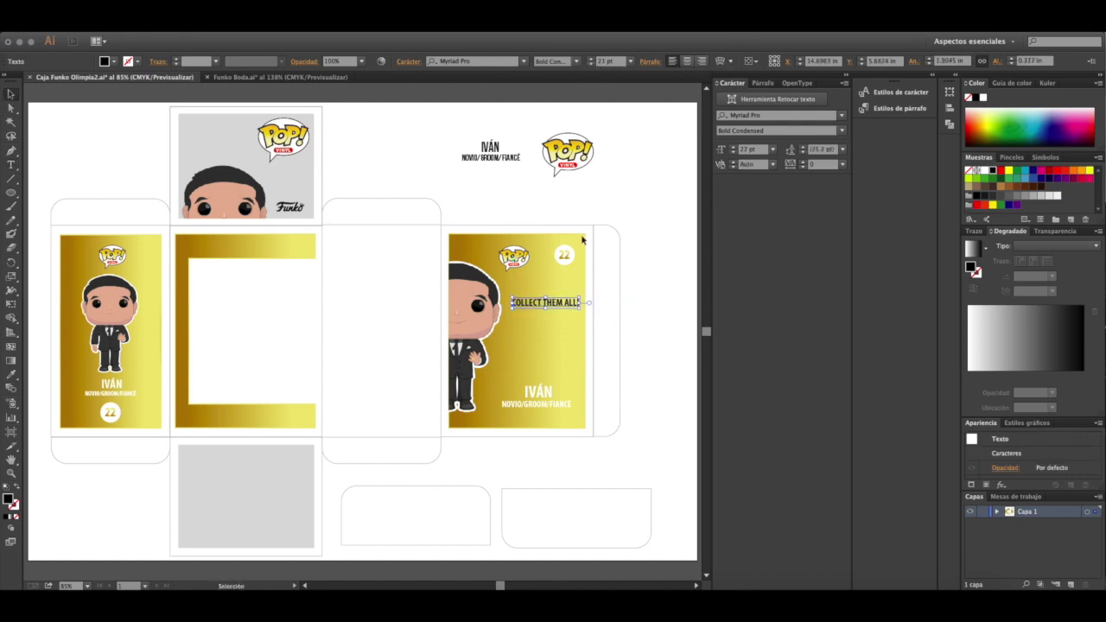
{"action": "left_click", "coordinate": [979, 171]}
Step: Set the font of the "COLLECT THEM ALL!" text to Komika Axis
{"action": "left_click", "coordinate": [526, 61]}
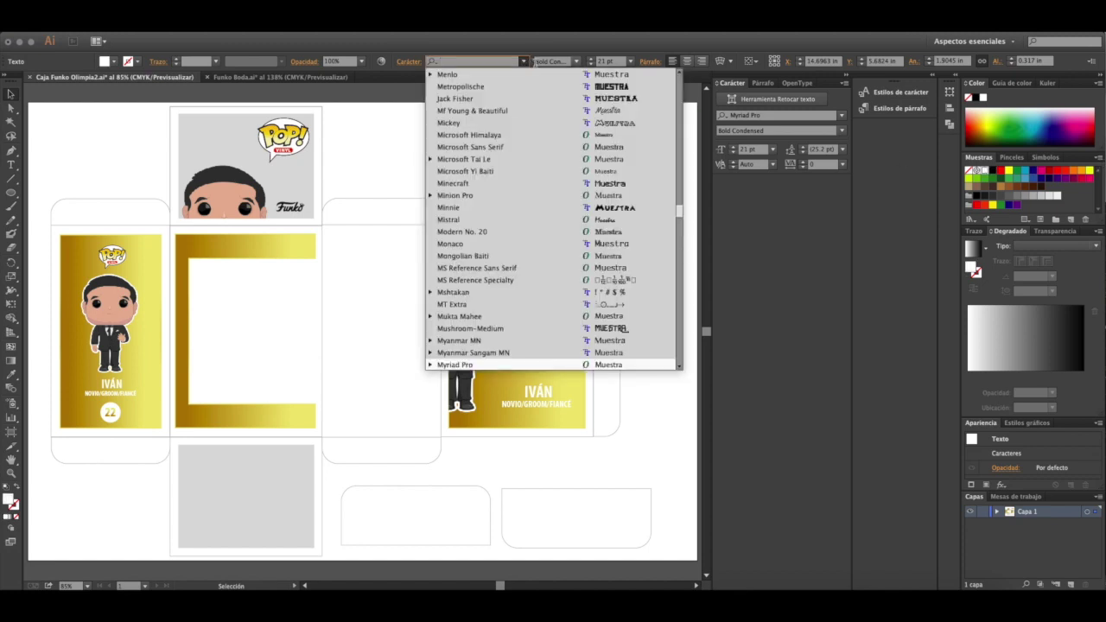
{"action": "left_click", "coordinate": [600, 112]}
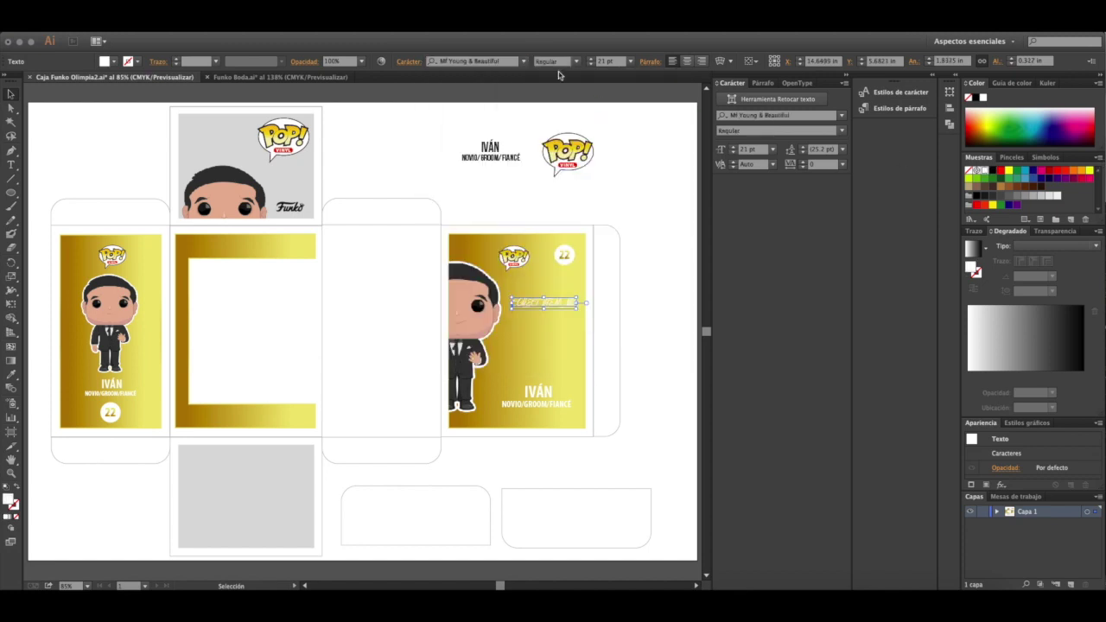
{"action": "left_click", "coordinate": [521, 61]}
{"action": "scroll", "coordinate": [665, 180], "scroll_direction": "down", "scroll_amount": 3}
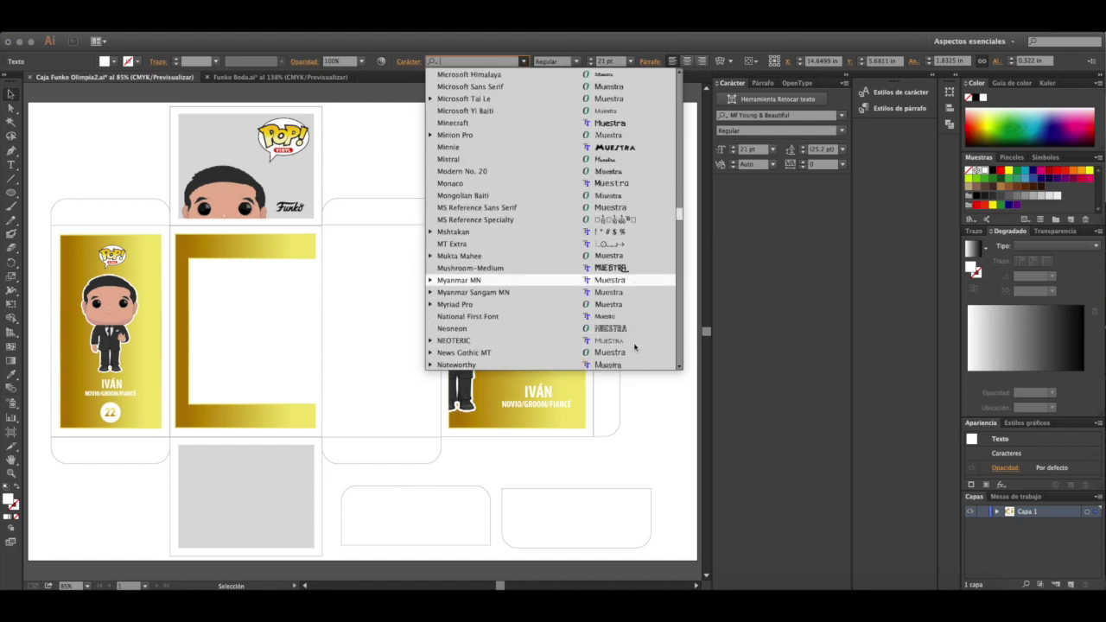
{"action": "scroll", "coordinate": [650, 321], "scroll_direction": "down", "scroll_amount": 8}
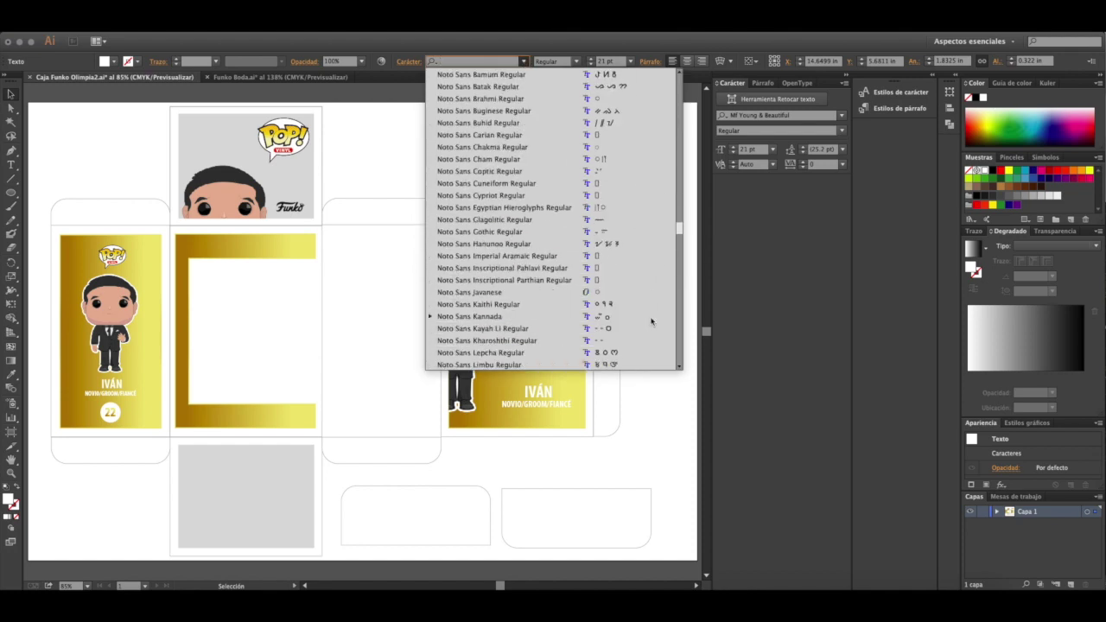
{"action": "scroll", "coordinate": [639, 328], "scroll_direction": "up", "scroll_amount": 15}
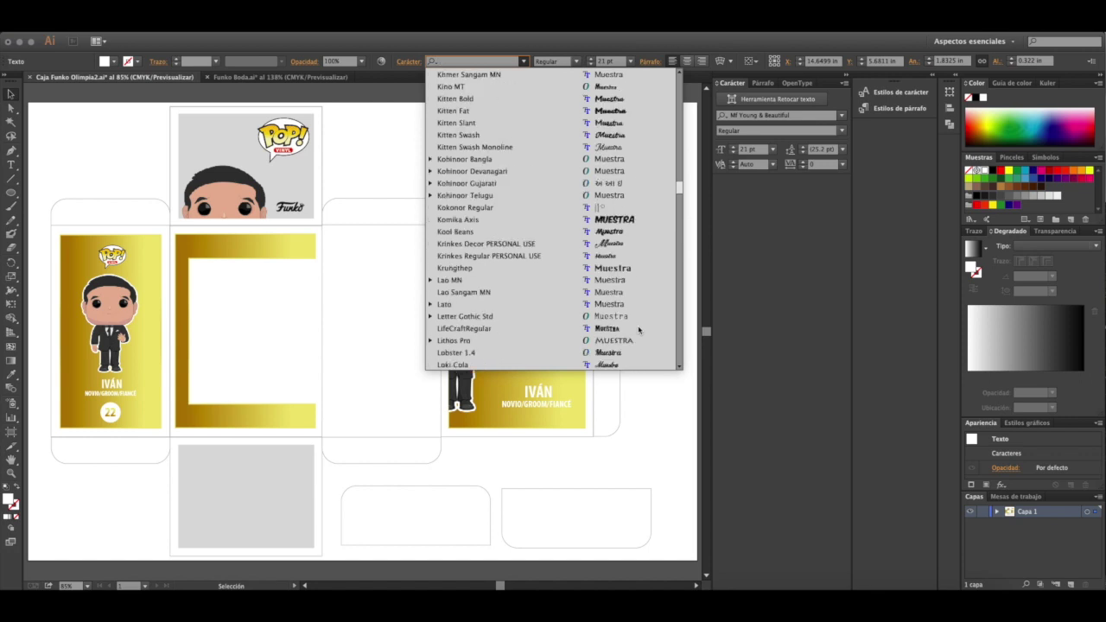
{"action": "left_click", "coordinate": [636, 304]}
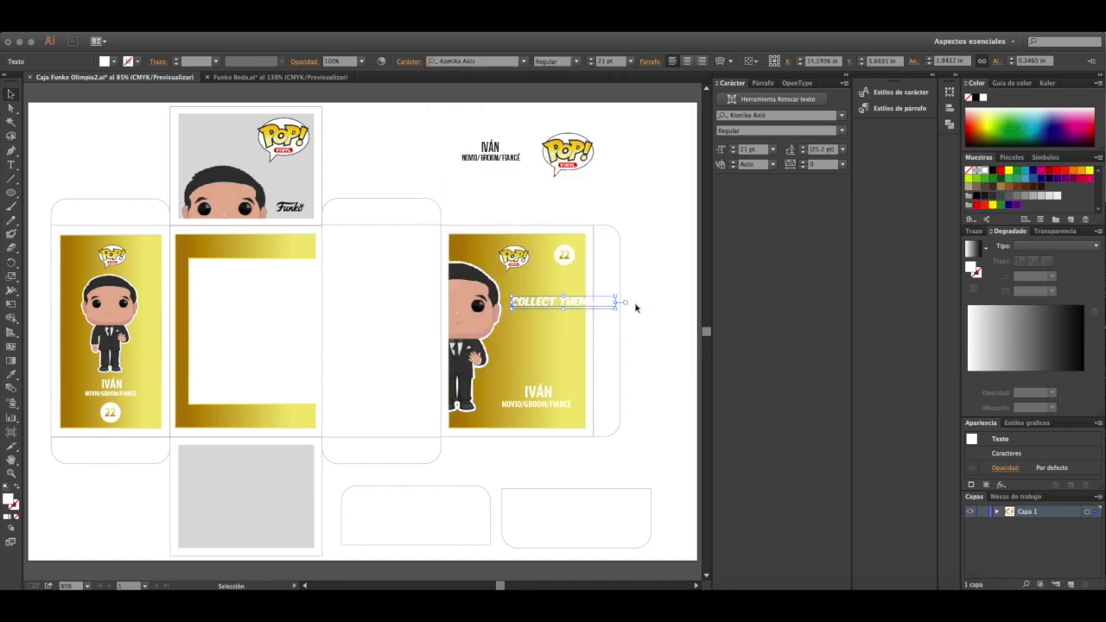
Step: Reduce the "COLLECT THEM ALL!" text to 13 pt and nudge it slightly left so it fits on the gold panel
{"action": "left_click", "coordinate": [592, 65]}
{"action": "left_click", "coordinate": [592, 65]}
{"action": "left_click", "coordinate": [592, 65]}
{"action": "left_click", "coordinate": [592, 65]}
{"action": "left_click", "coordinate": [592, 64]}
{"action": "key", "text": "Left"}
{"action": "key", "text": "Left"}
Step: Shrink the half character on the wide gold panel slightly and shift the small POP! logo to the left
{"action": "left_click", "coordinate": [489, 289]}
{"action": "mouse_move", "coordinate": [500, 261]}
{"action": "left_mouse_down"}
{"action": "mouse_move", "coordinate": [496, 282]}
{"action": "mouse_move", "coordinate": [501, 259]}
{"action": "left_mouse_up"}
{"action": "left_click", "coordinate": [529, 278]}
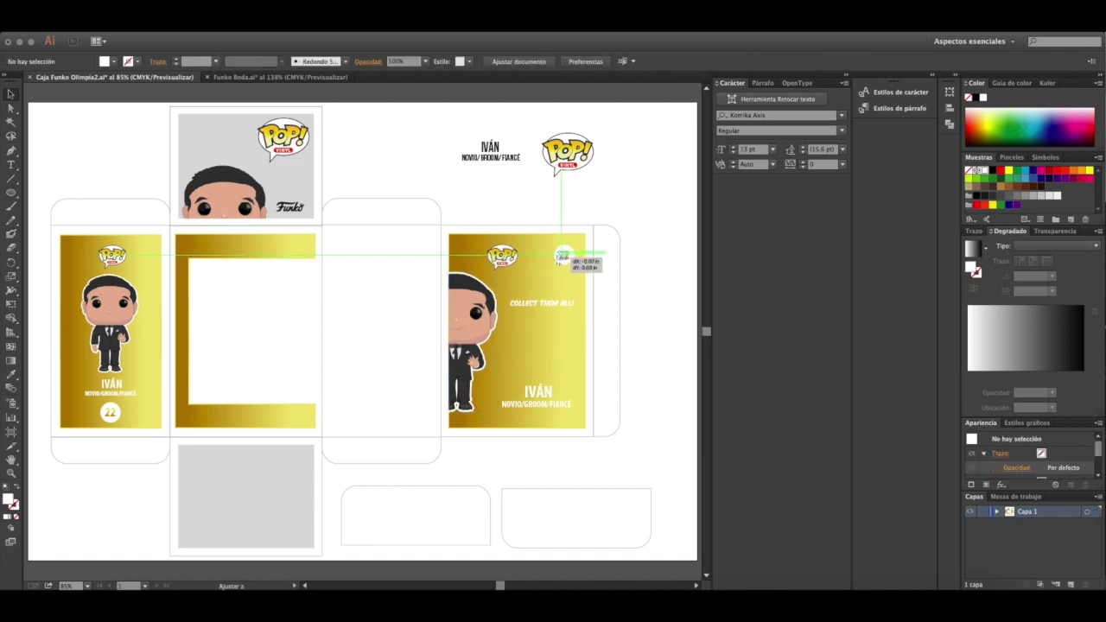
Step: Group the 22 badge's circle and number, and shift the badge and the "COLLECT THEM ALL!" text slightly left
{"action": "left_click", "coordinate": [562, 259]}
{"action": "left_click_drag", "start_coordinate": [577, 268], "coordinate": [575, 268]}
{"action": "key", "text": "super+g"}
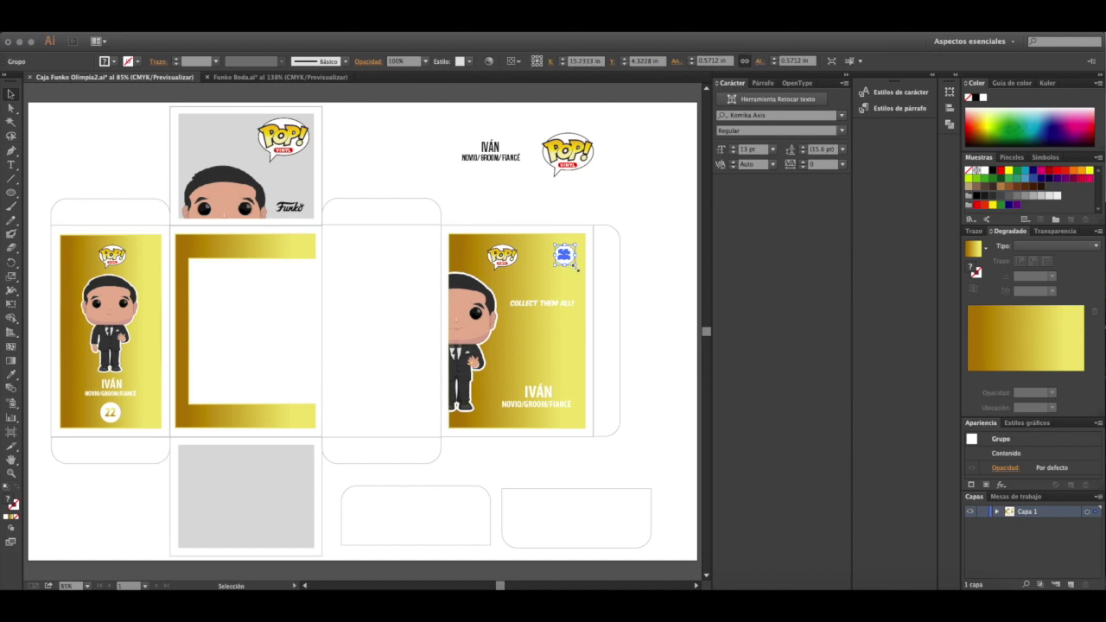
{"action": "left_click", "coordinate": [558, 299]}
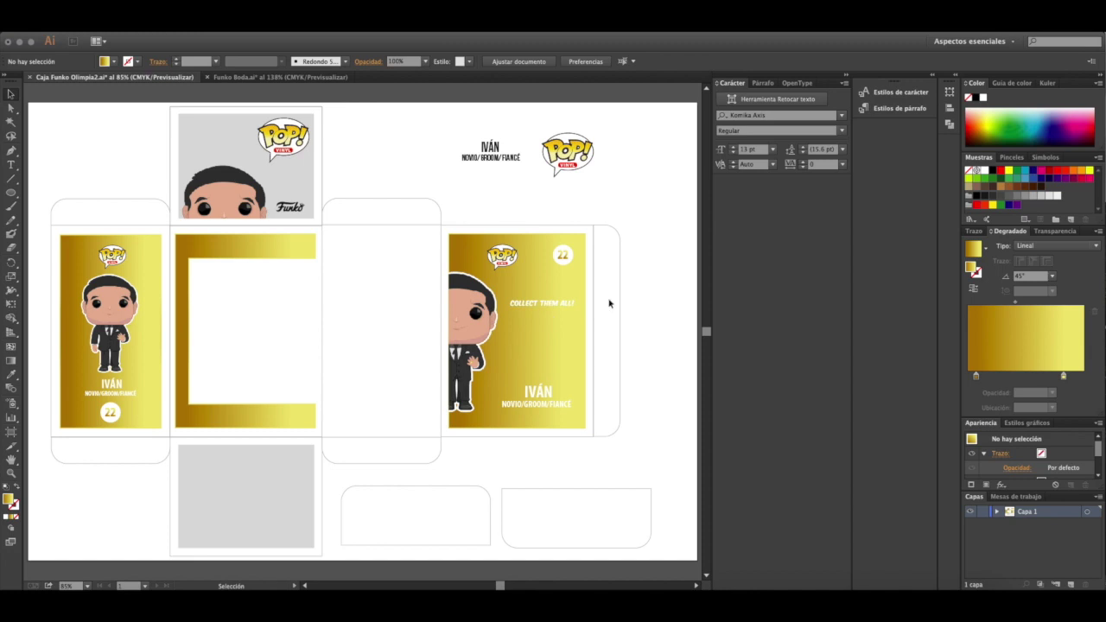
{"action": "left_click", "coordinate": [564, 305]}
{"action": "left_click", "coordinate": [644, 292]}
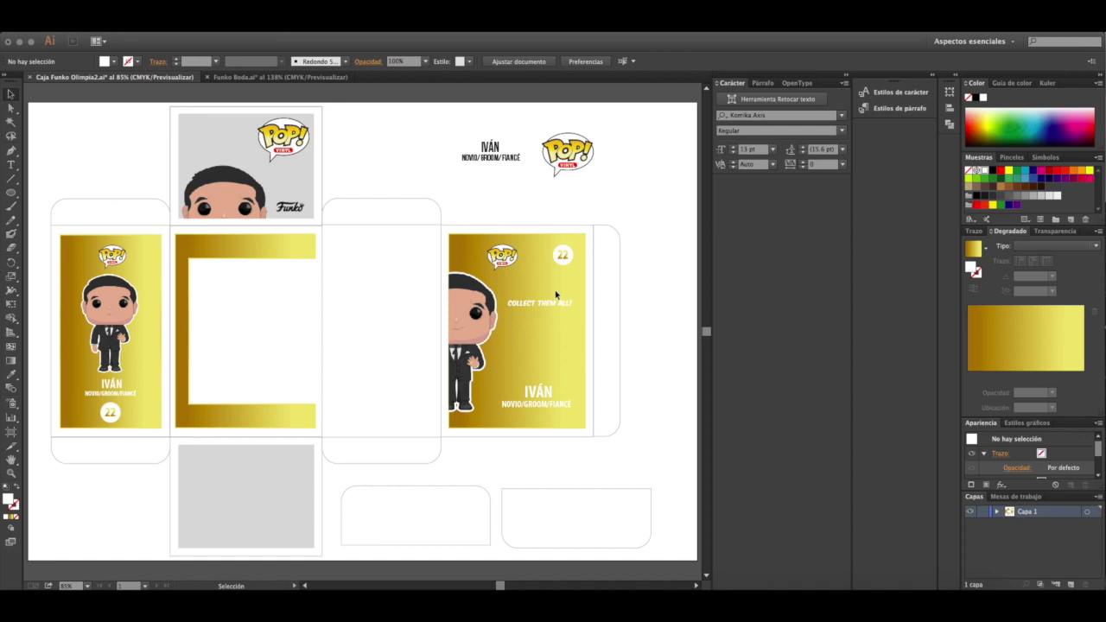
Step: Move the groom name and NOVIO/GROOM/FIANCÉ text on the wide gold panel up to free space below it
{"action": "left_click", "coordinate": [538, 396]}
{"action": "key", "text": "Up"}
{"action": "key", "text": "Up"}
{"action": "key", "text": "Up"}
{"action": "key", "text": "Up"}
{"action": "key", "text": "Up"}
{"action": "key", "text": "Up"}
{"action": "key", "text": "Up"}
{"action": "key", "text": "Up"}
{"action": "key", "text": "Up"}
{"action": "key", "text": "Up"}
{"action": "key", "text": "Up"}
{"action": "key", "text": "Up"}
{"action": "key", "text": "Up"}
{"action": "key", "text": "Up"}
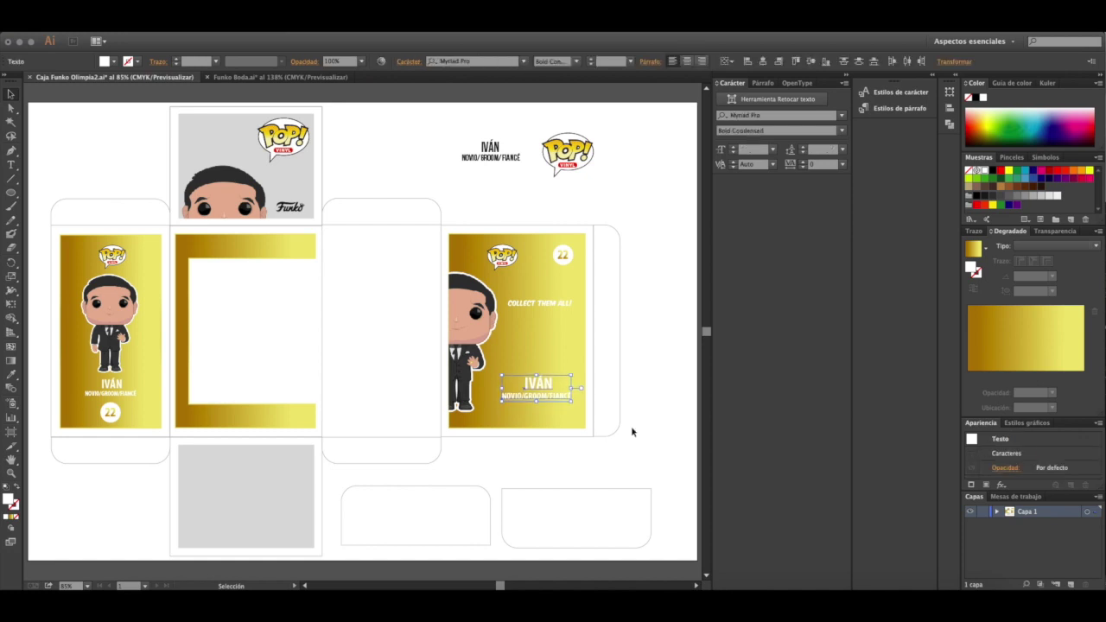
{"action": "key", "text": "Up"}
{"action": "key", "text": "Up"}
Step: Copy the Funko logo from the grey panel to beneath the groom name text on the wide gold panel and fill it white
{"action": "left_click", "coordinate": [285, 204]}
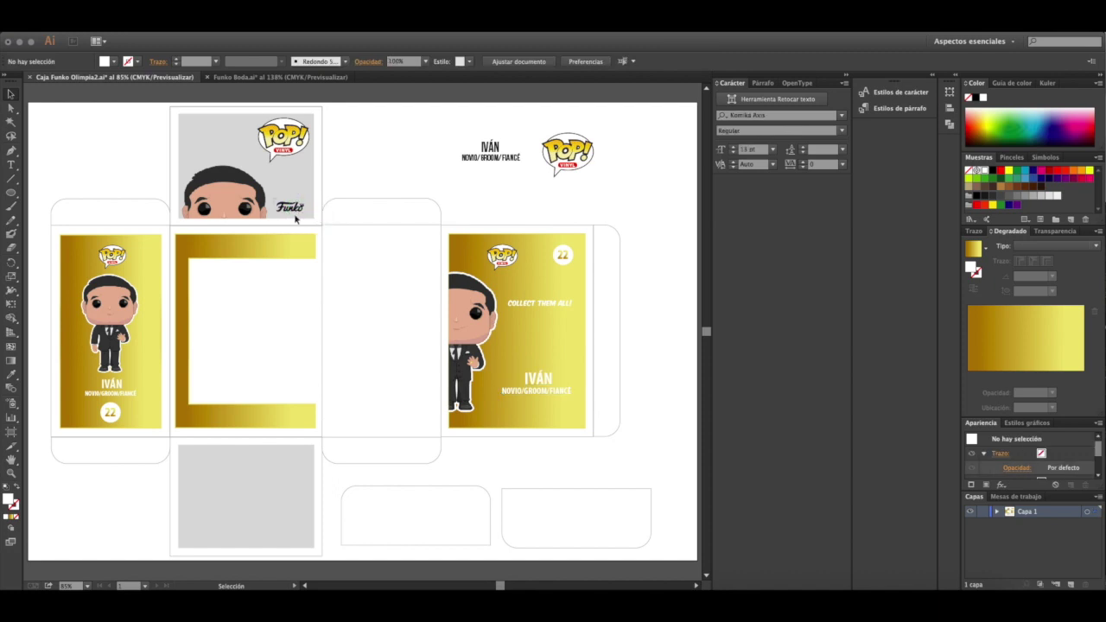
{"action": "key", "text": "ctrl+a"}
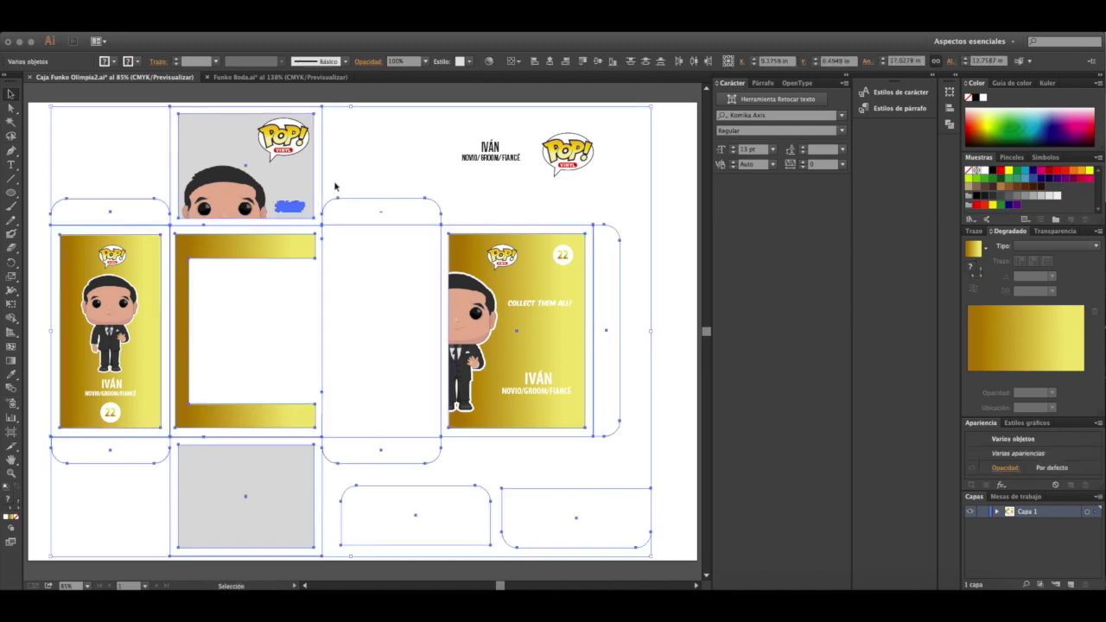
{"action": "left_click", "coordinate": [337, 183]}
{"action": "left_click_drag", "start_coordinate": [299, 212], "coordinate": [545, 411]}
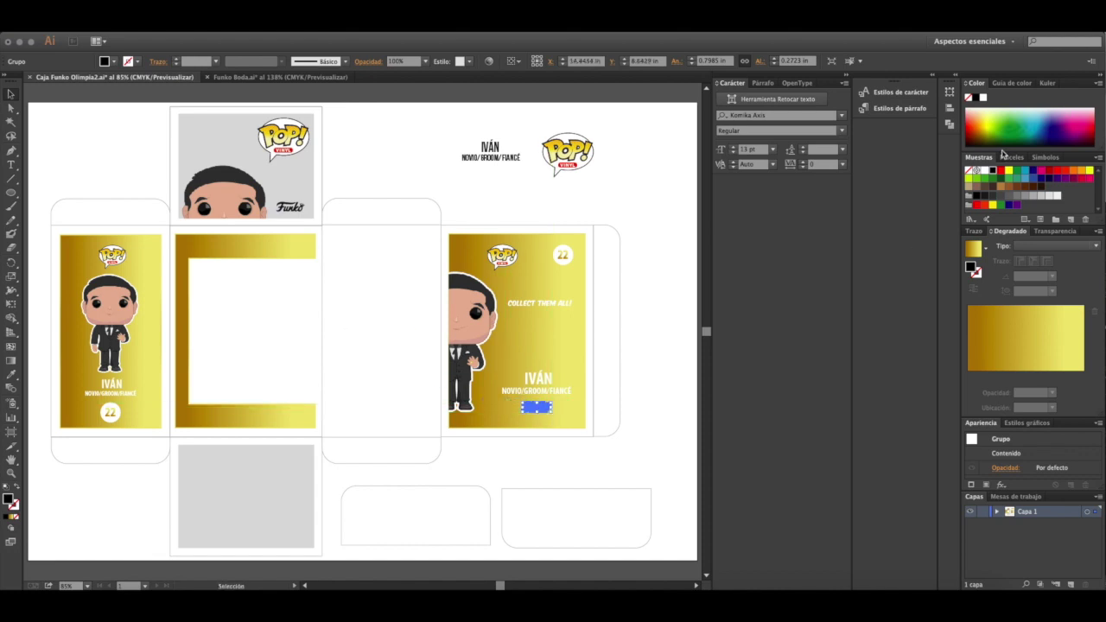
{"action": "left_click", "coordinate": [987, 170]}
{"action": "left_click", "coordinate": [664, 394]}
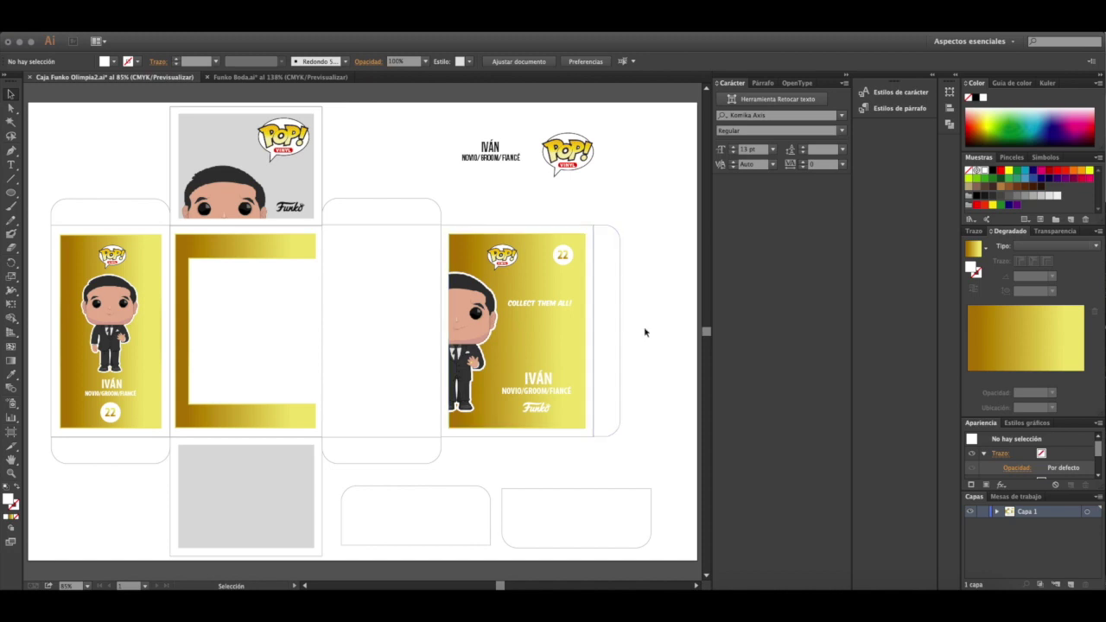
Step: Select the groom name text with the white Funko logo and nudge them together slightly left and up
{"action": "left_click_drag", "start_coordinate": [490, 376], "coordinate": [562, 408]}
{"action": "key", "text": "ctrl+z"}
{"action": "left_click", "coordinate": [567, 421]}
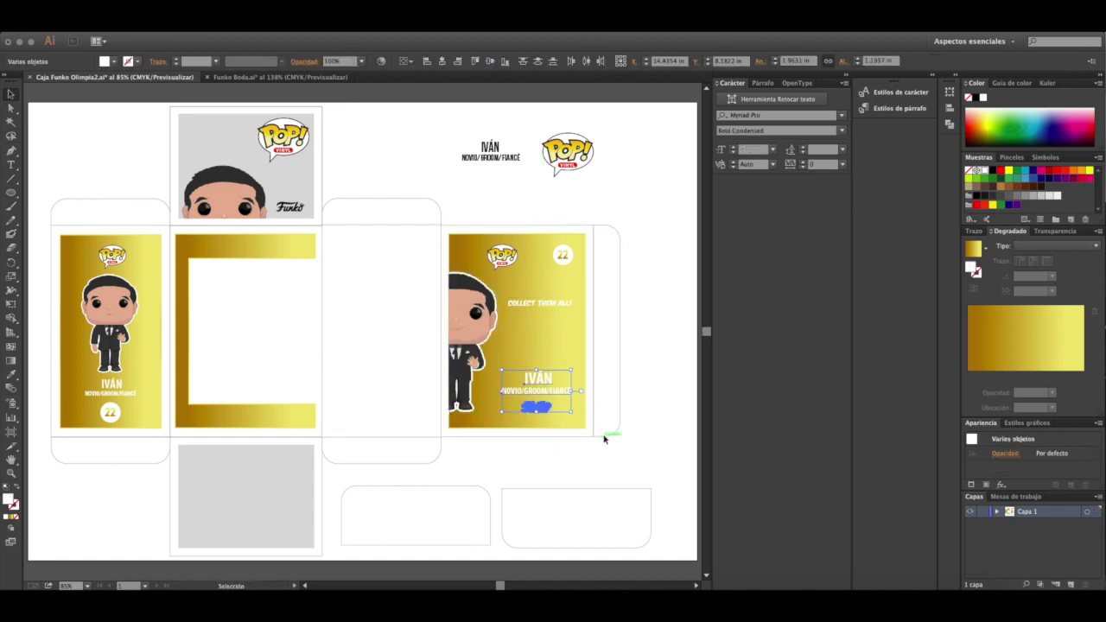
{"action": "key", "text": "Left"}
{"action": "key", "text": "Left"}
{"action": "key", "text": "Left"}
{"action": "key", "text": "Left"}
{"action": "key", "text": "Left"}
{"action": "key", "text": "Left"}
{"action": "key", "text": "Left"}
{"action": "key", "text": "Left"}
{"action": "key", "text": "Down"}
{"action": "key", "text": "Down"}
{"action": "key", "text": "Down"}
{"action": "left_click", "coordinate": [678, 438]}
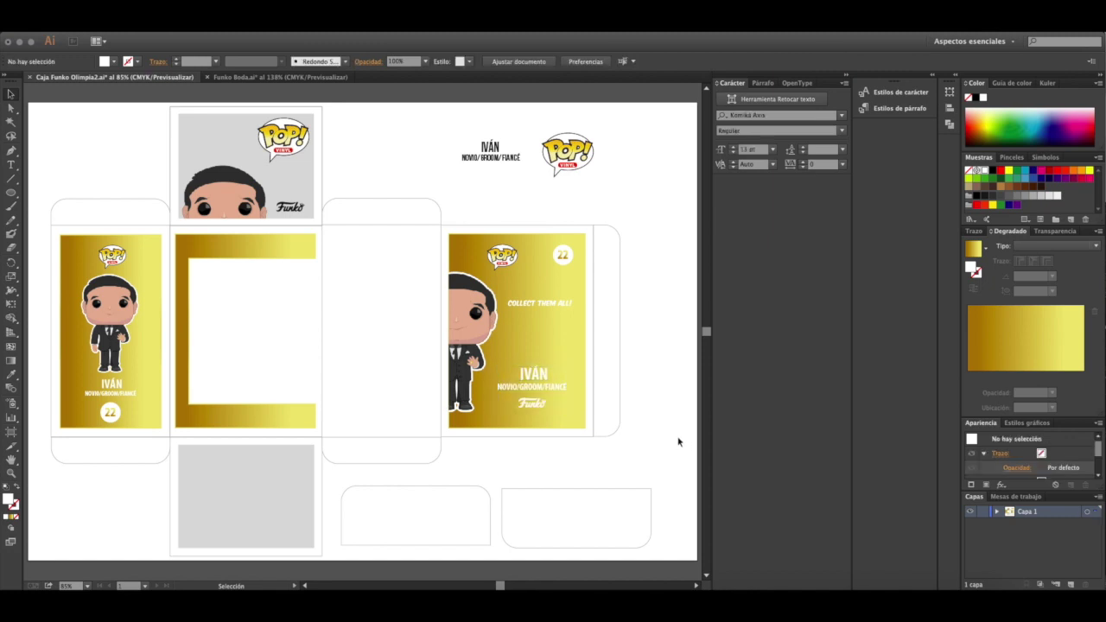
Step: Raise the "COLLECT THEM ALL!" text slightly and shift the name text and Funko logo slightly right and down
{"action": "left_click_drag", "start_coordinate": [540, 303], "coordinate": [537, 295]}
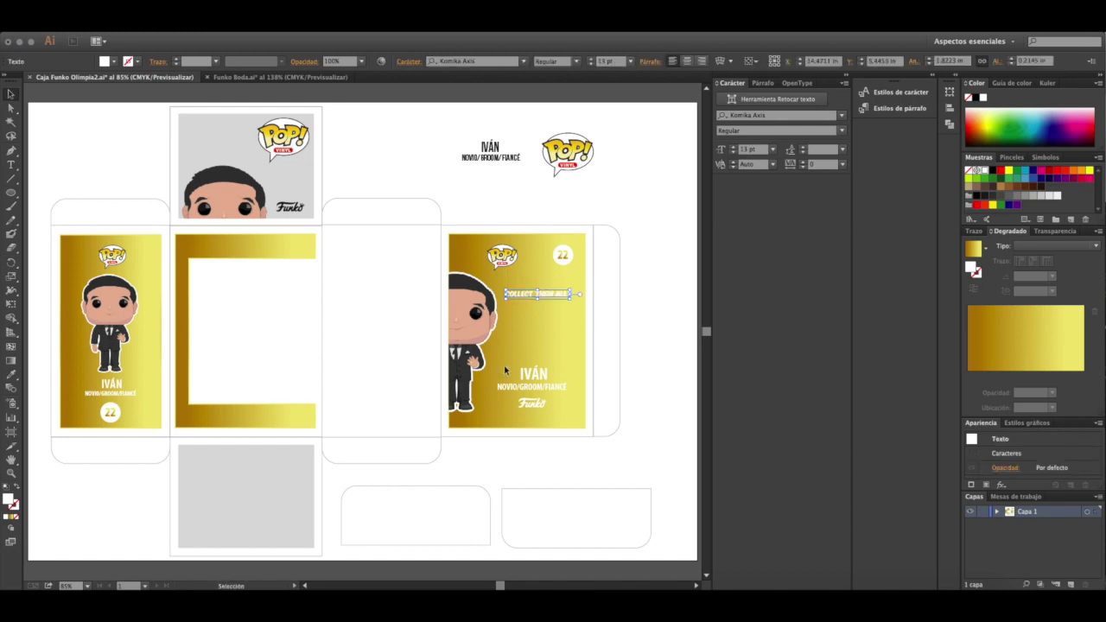
{"action": "left_click_drag", "start_coordinate": [541, 375], "coordinate": [545, 374]}
{"action": "left_click", "coordinate": [559, 321]}
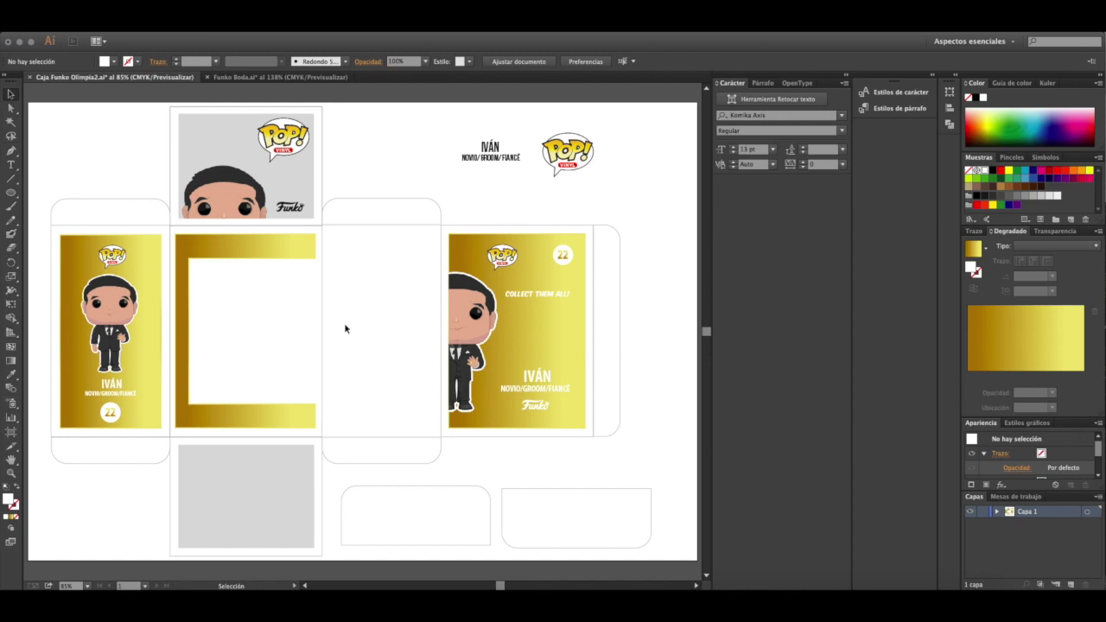
Step: Place a reduced copy of the cropped head at the lower left edge of the blank white side panel
{"action": "left_click", "coordinate": [251, 199]}
{"action": "key", "text": "ctrl+c"}
{"action": "key", "text": "ctrl+v"}
{"action": "left_click_drag", "start_coordinate": [405, 305], "coordinate": [397, 400]}
{"action": "left_click", "coordinate": [657, 369]}
Step: Copy the 22 badge from the wide gold panel and place it beside the small cropped head on the blank side panel
{"action": "left_click_drag", "start_coordinate": [548, 245], "coordinate": [575, 276]}
{"action": "key", "text": "ctrl+c"}
{"action": "key", "text": "ctrl+v"}
{"action": "left_click_drag", "start_coordinate": [351, 333], "coordinate": [422, 417]}
{"action": "left_click", "coordinate": [395, 367]}
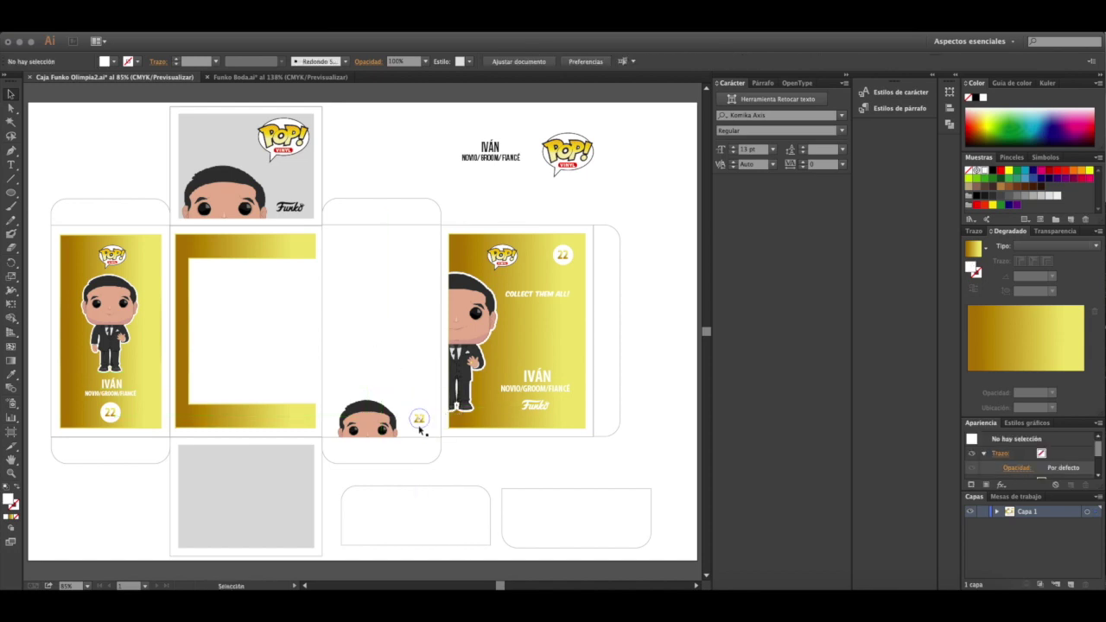
Step: Recolour the badge on the white side panel to a white 22 on a black circle, enlarging and raising it slightly
{"action": "left_click", "coordinate": [419, 420]}
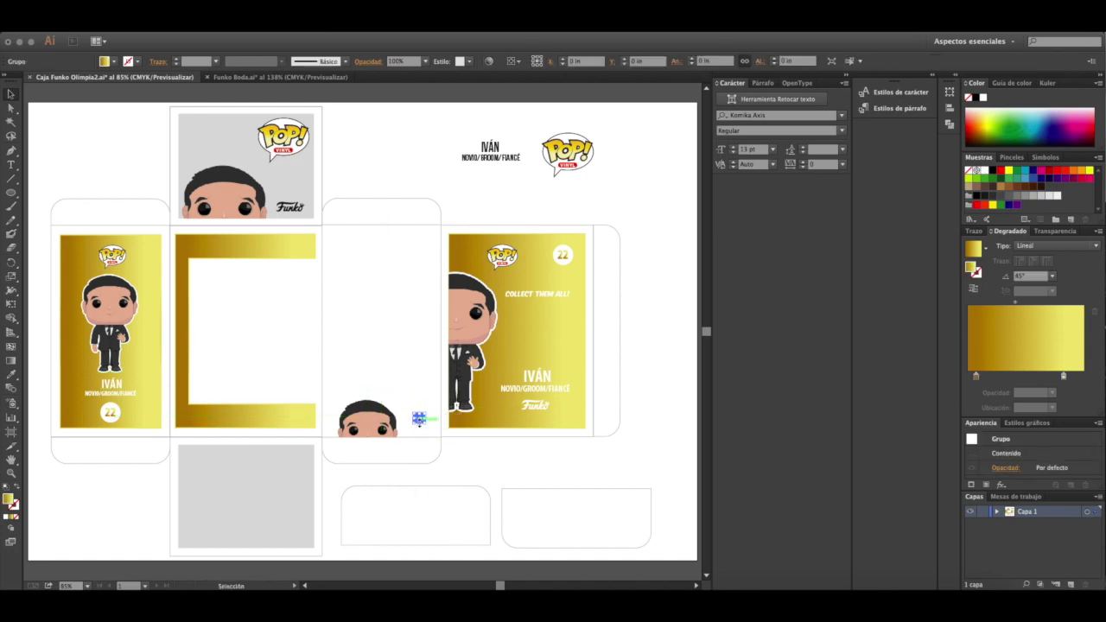
{"action": "left_click", "coordinate": [992, 172]}
{"action": "left_click", "coordinate": [410, 396]}
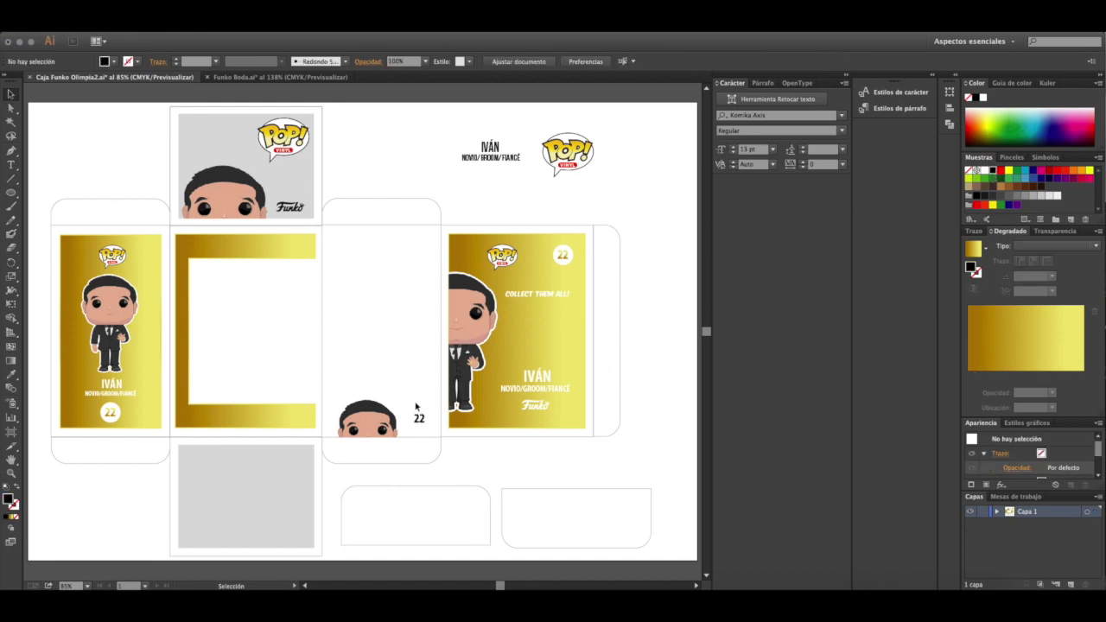
{"action": "left_click", "coordinate": [419, 410]}
{"action": "key", "text": "ctrl+shift+z"}
{"action": "key", "text": "ctrl+shift+z"}
{"action": "key", "text": "ctrl+shift+z"}
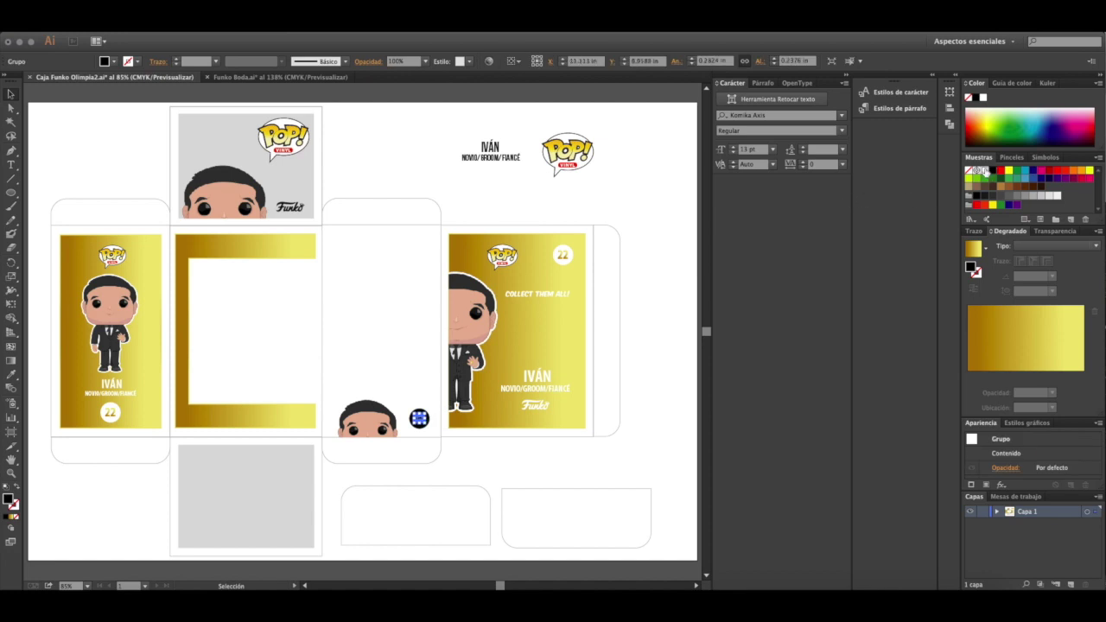
{"action": "left_click", "coordinate": [984, 169]}
{"action": "left_click", "coordinate": [413, 377]}
{"action": "mouse_move", "coordinate": [407, 404]}
{"action": "left_mouse_down"}
{"action": "mouse_move", "coordinate": [439, 435]}
{"action": "mouse_move", "coordinate": [403, 402]}
{"action": "mouse_move", "coordinate": [419, 407]}
{"action": "mouse_move", "coordinate": [421, 396]}
{"action": "left_mouse_up"}
{"action": "left_click", "coordinate": [410, 333]}
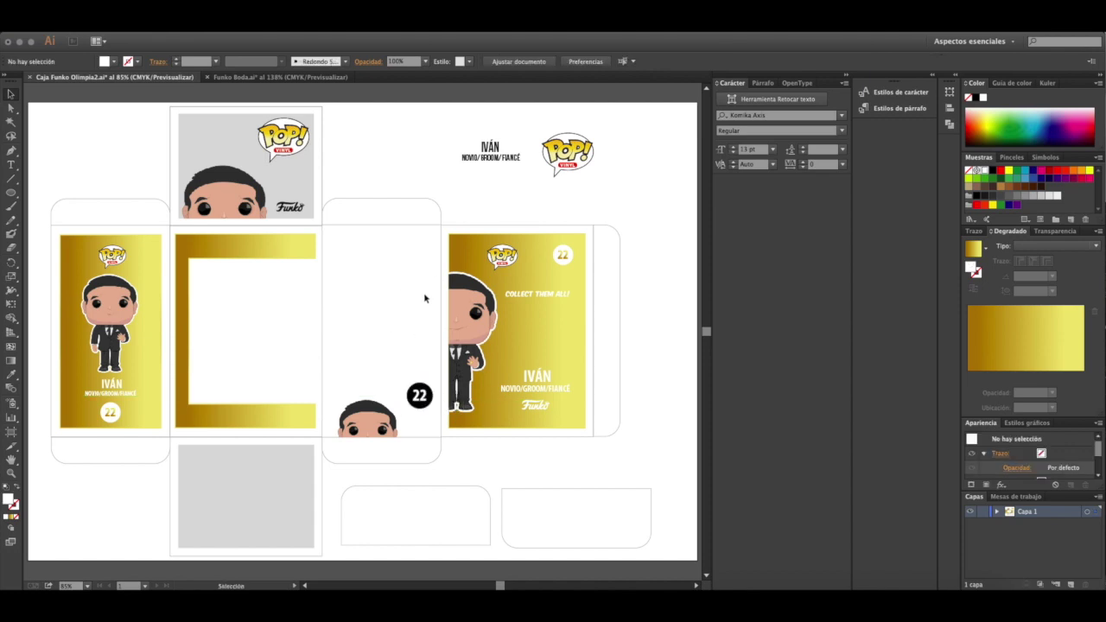
Step: Add the groom's first name as text on the white side panel and match it to the Bebas Neue name above the template
{"action": "left_click", "coordinate": [10, 164]}
{"action": "left_click_drag", "start_coordinate": [366, 269], "coordinate": [369, 271]}
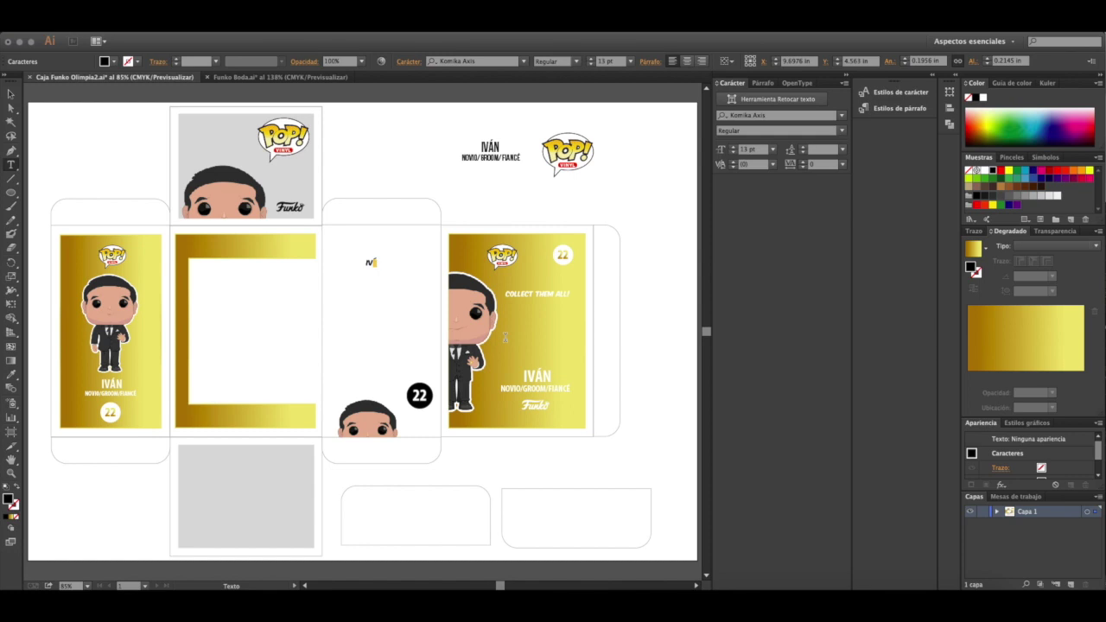
{"action": "left_click", "coordinate": [6, 90]}
{"action": "left_click", "coordinate": [10, 374]}
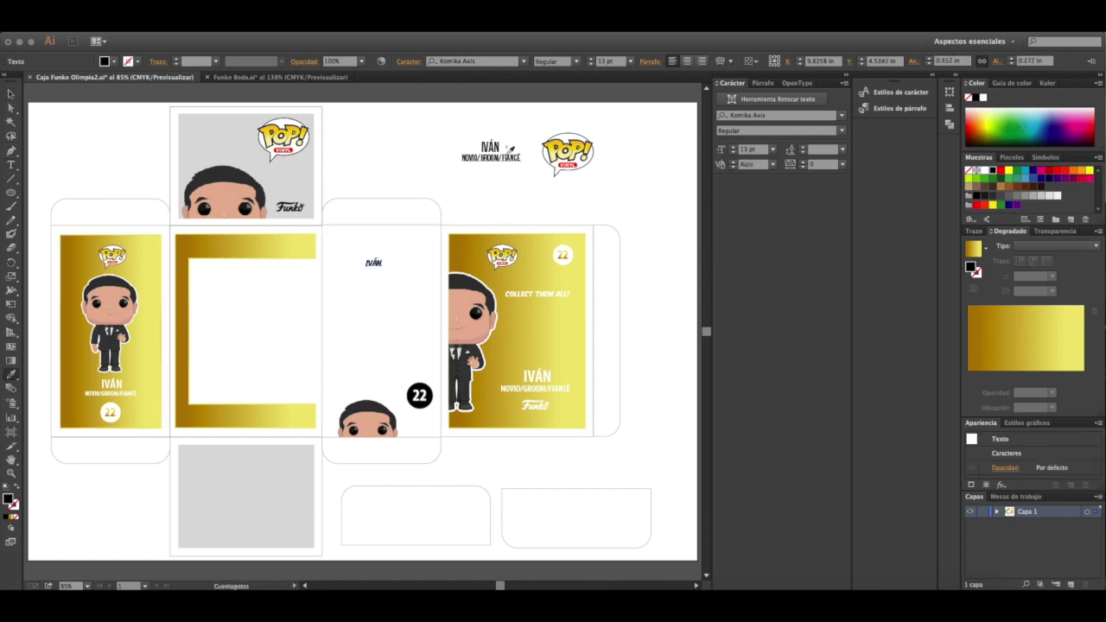
{"action": "left_click", "coordinate": [490, 147]}
{"action": "left_click", "coordinate": [7, 93]}
Step: Enlarge the new name text to 78.54 pt, rotate it 90° clockwise and place it near the right edge of the white side panel
{"action": "left_click_drag", "start_coordinate": [377, 254], "coordinate": [404, 228]}
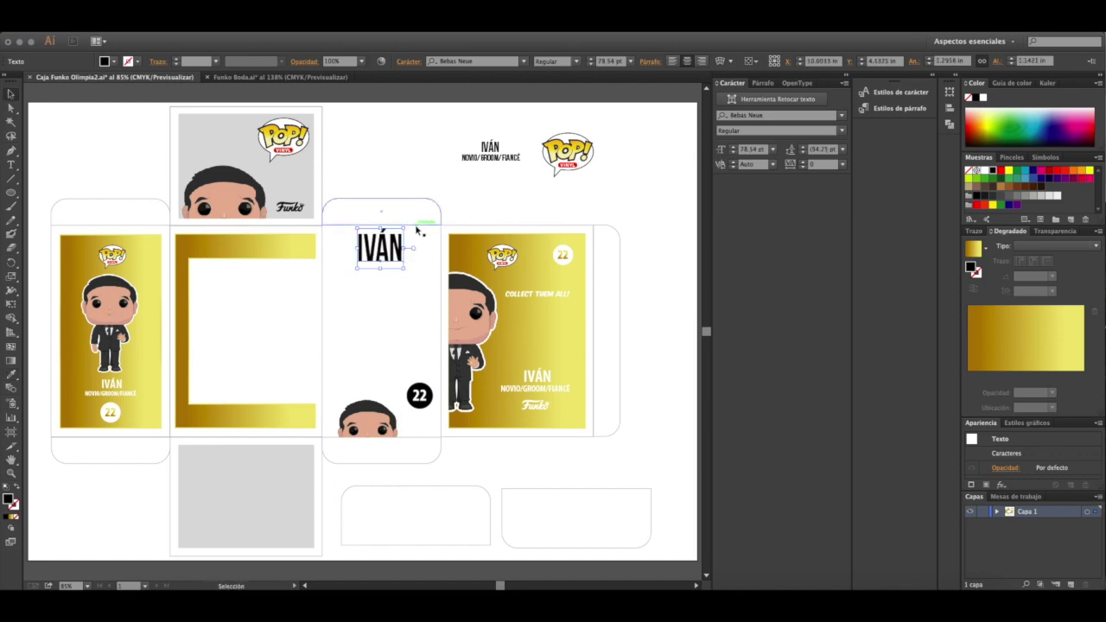
{"action": "left_click_drag", "start_coordinate": [419, 268], "coordinate": [392, 289]}
{"action": "left_click_drag", "start_coordinate": [381, 250], "coordinate": [425, 325]}
{"action": "key", "text": "Left"}
{"action": "key", "text": "Left"}
{"action": "key", "text": "Left"}
{"action": "key", "text": "Left"}
{"action": "key", "text": "Left"}
{"action": "key", "text": "Left"}
{"action": "key", "text": "Left"}
{"action": "key", "text": "Left"}
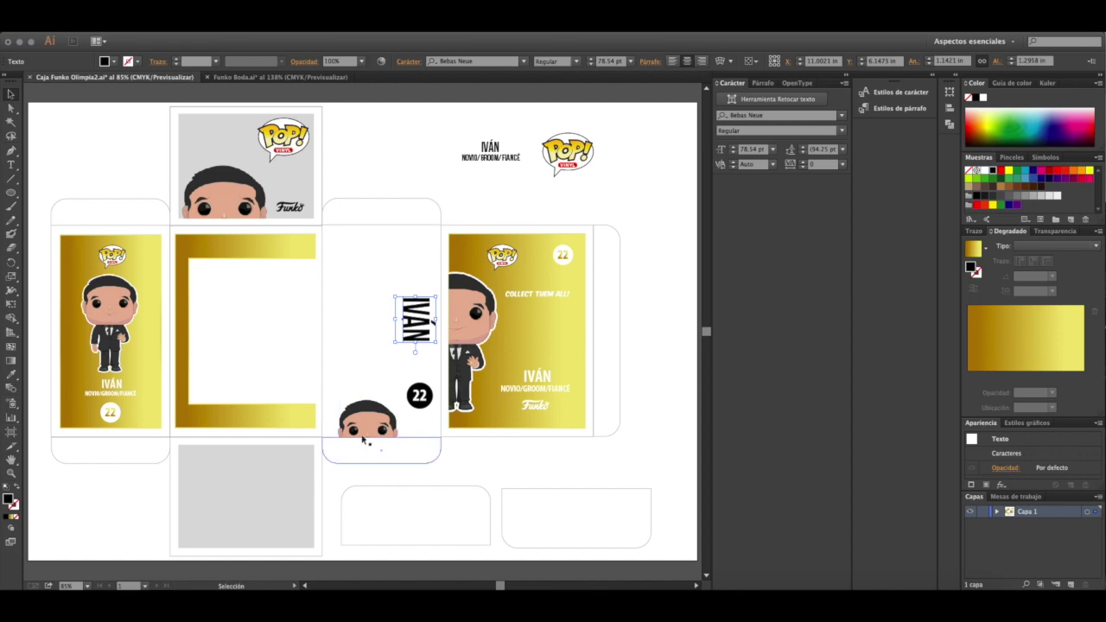
Step: Nudge the small cropped head slightly left on the white side panel
{"action": "left_click", "coordinate": [373, 423]}
{"action": "key", "text": "Left"}
{"action": "key", "text": "Left"}
{"action": "key", "text": "Left"}
{"action": "key", "text": "Left"}
Step: Move the black 22 badge down beside the small head, near the lower right corner of the white side panel
{"action": "left_click_drag", "start_coordinate": [402, 370], "coordinate": [416, 395]}
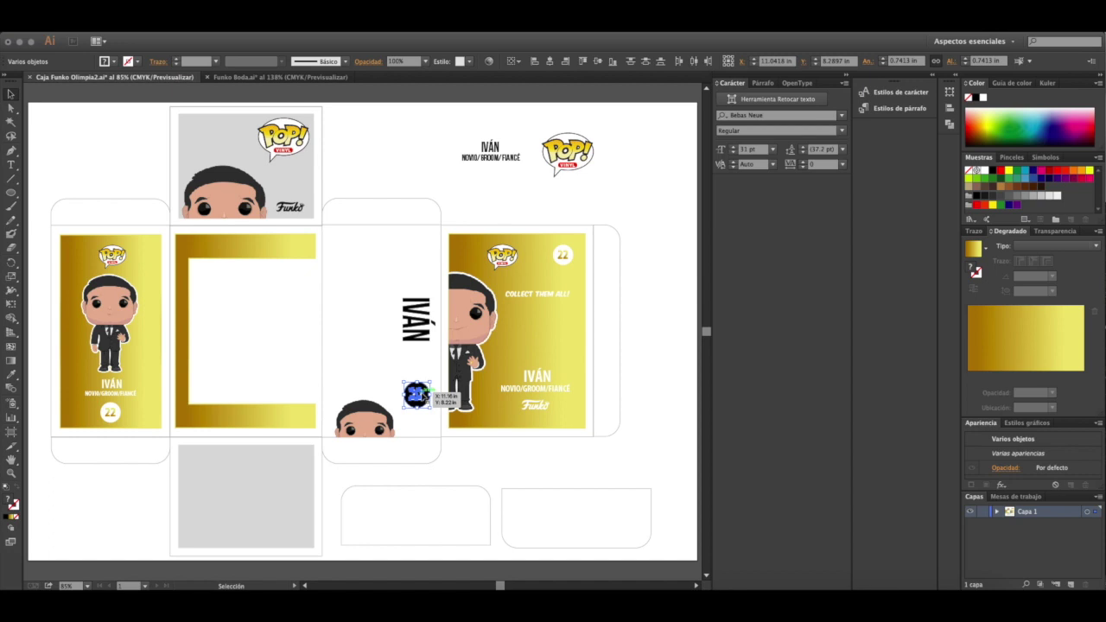
{"action": "key", "text": "Down"}
{"action": "key", "text": "Down"}
{"action": "key", "text": "Down"}
{"action": "key", "text": "Down"}
{"action": "key", "text": "Down"}
{"action": "key", "text": "Down"}
{"action": "key", "text": "Down"}
{"action": "key", "text": "Down"}
{"action": "key", "text": "Down"}
{"action": "key", "text": "Down"}
{"action": "key", "text": "Down"}
{"action": "key", "text": "Down"}
{"action": "key", "text": "Down"}
{"action": "key", "text": "Down"}
{"action": "key", "text": "Down"}
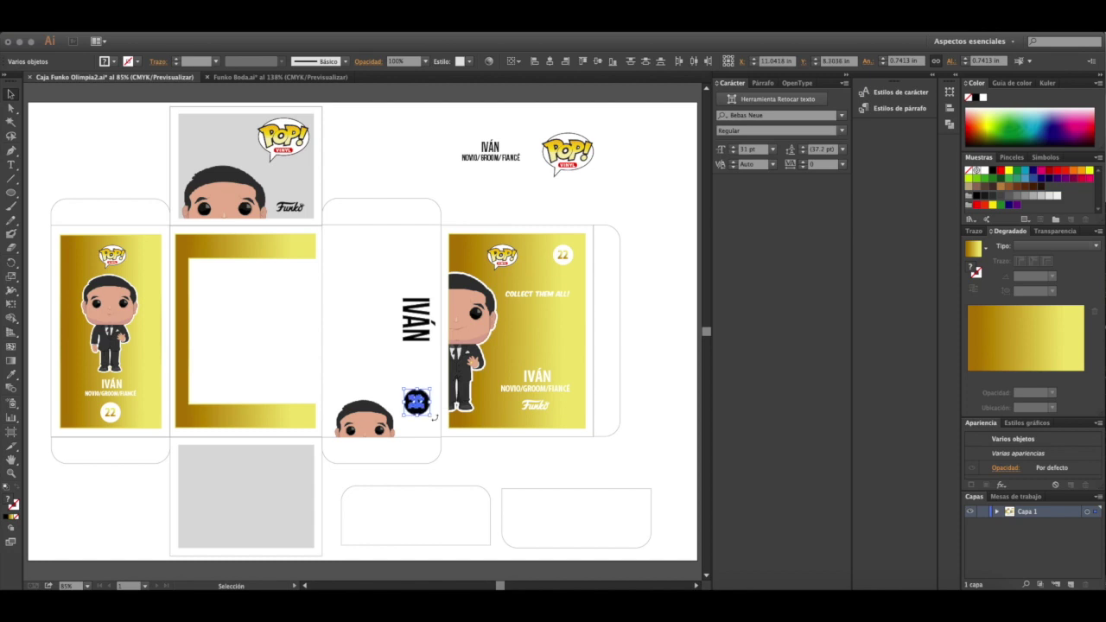
{"action": "left_click_drag", "start_coordinate": [436, 402], "coordinate": [423, 418]}
Step: Enlarge the vertical name text to 95.4 pt and fine-tune the badge slightly left and the small head slightly smaller
{"action": "left_click", "coordinate": [409, 332]}
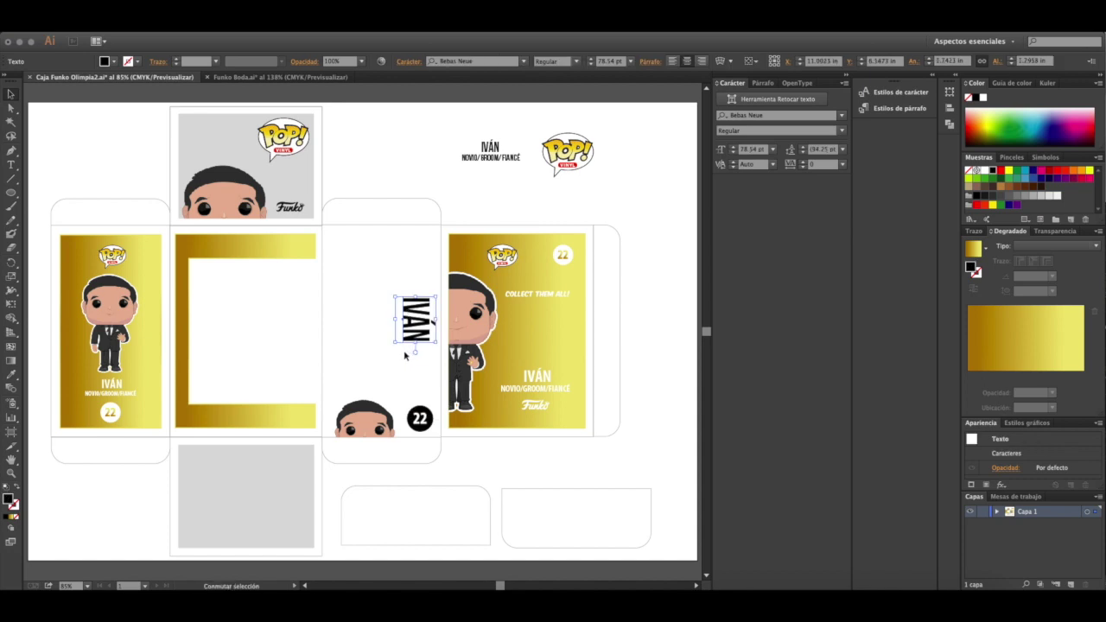
{"action": "left_click_drag", "start_coordinate": [394, 344], "coordinate": [386, 353]}
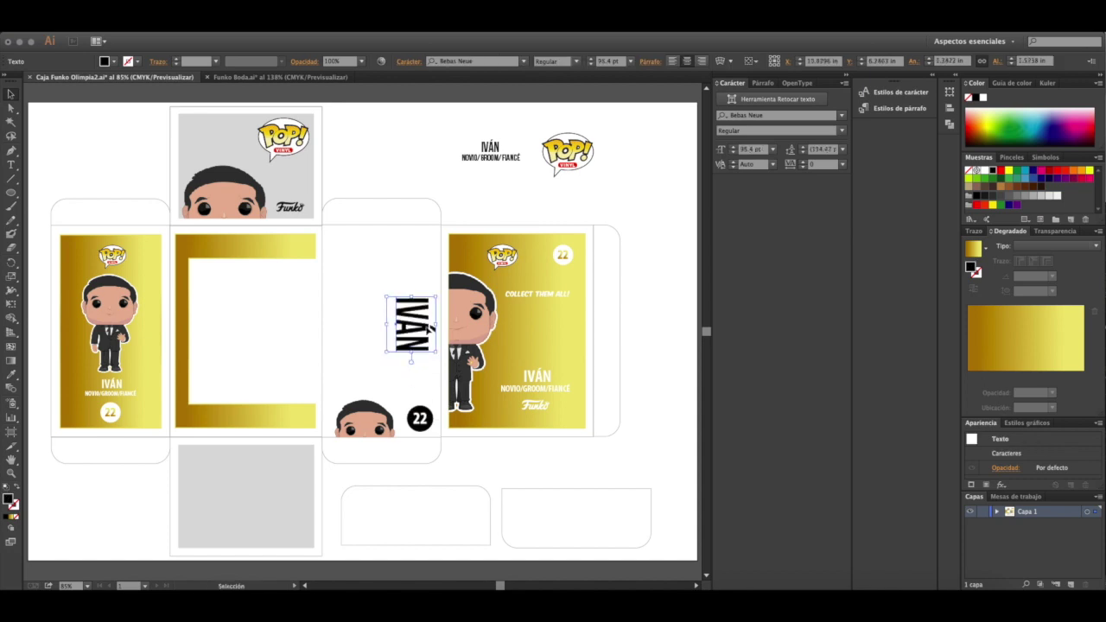
{"action": "left_click", "coordinate": [421, 419]}
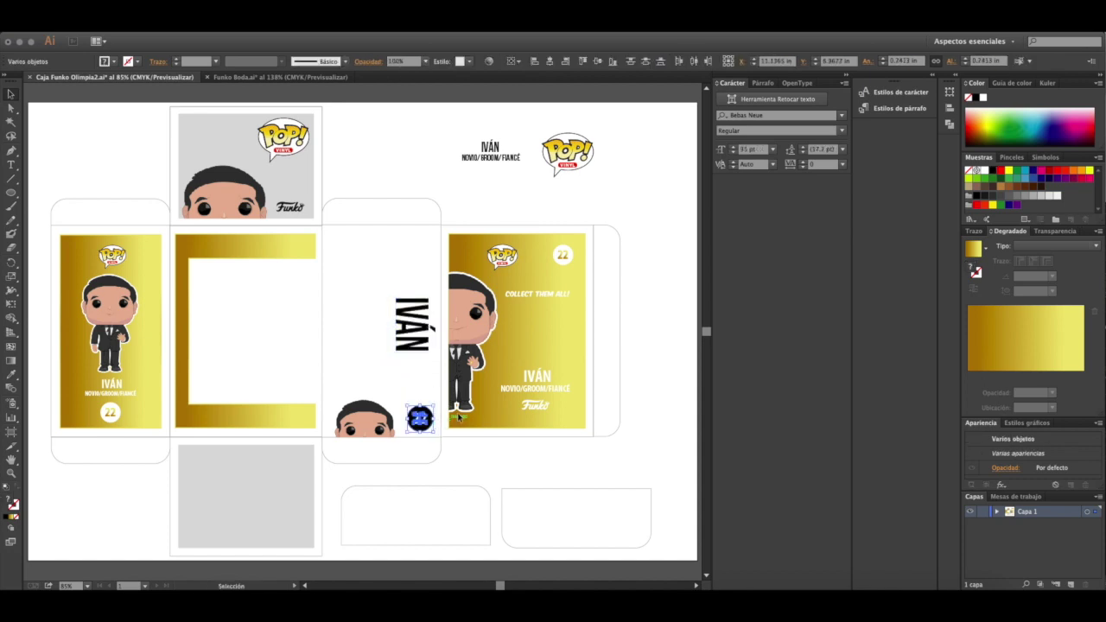
{"action": "left_click", "coordinate": [339, 422], "text": "shift"}
{"action": "key", "text": "ctrl+g"}
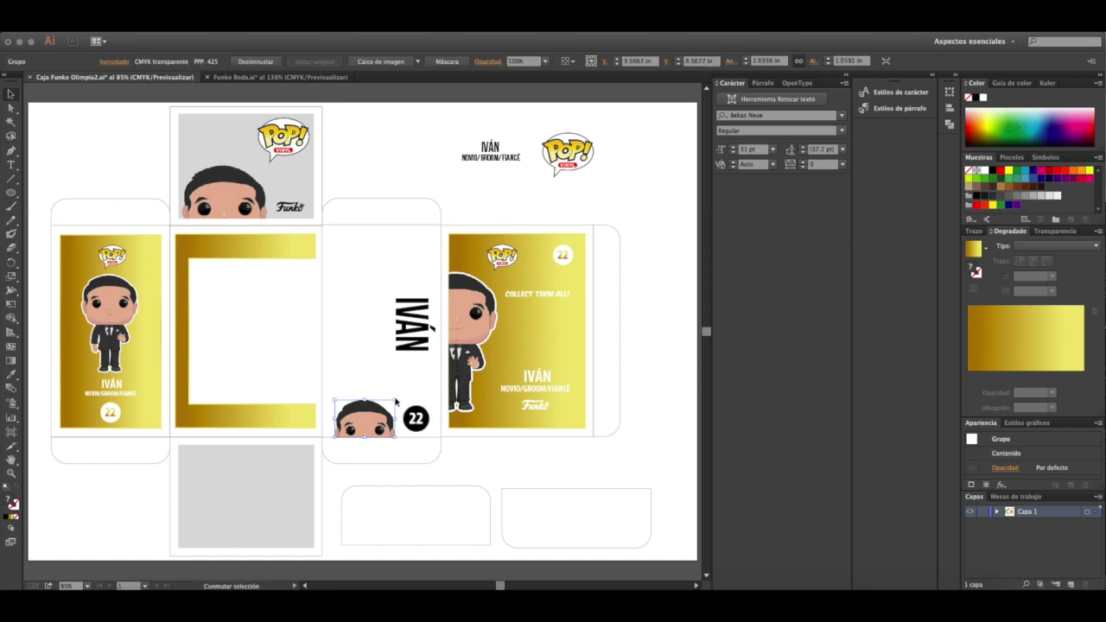
{"action": "left_click", "coordinate": [380, 347]}
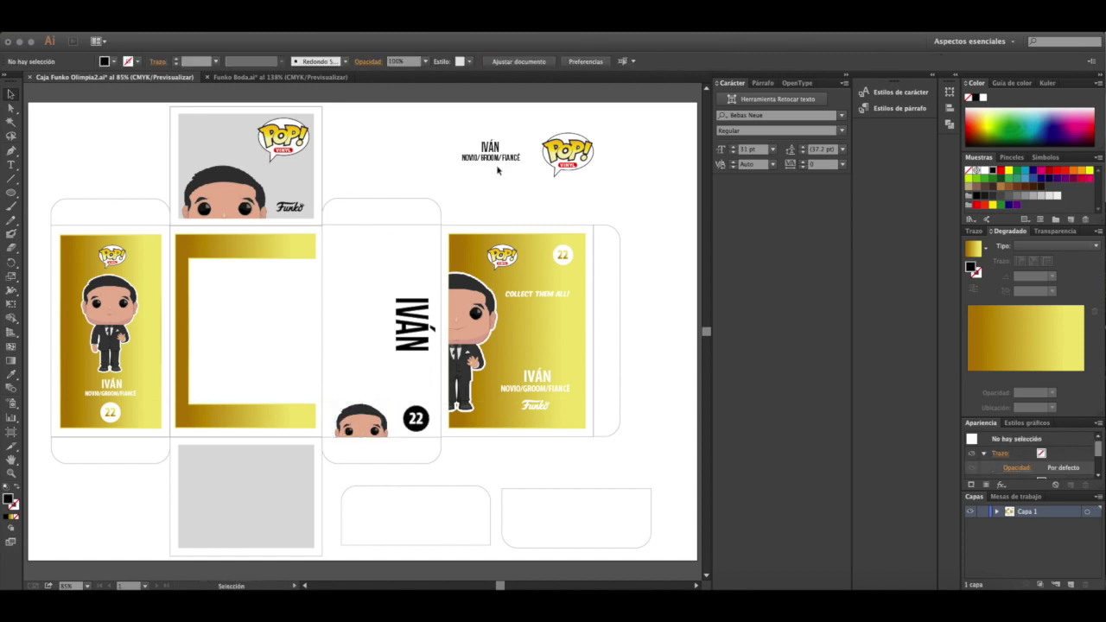
Step: Place a reduced copy of the POP! logo centred at the top of the white side panel
{"action": "left_click", "coordinate": [567, 154]}
{"action": "left_click_drag", "start_coordinate": [567, 154], "coordinate": [397, 274]}
{"action": "left_click", "coordinate": [420, 352]}
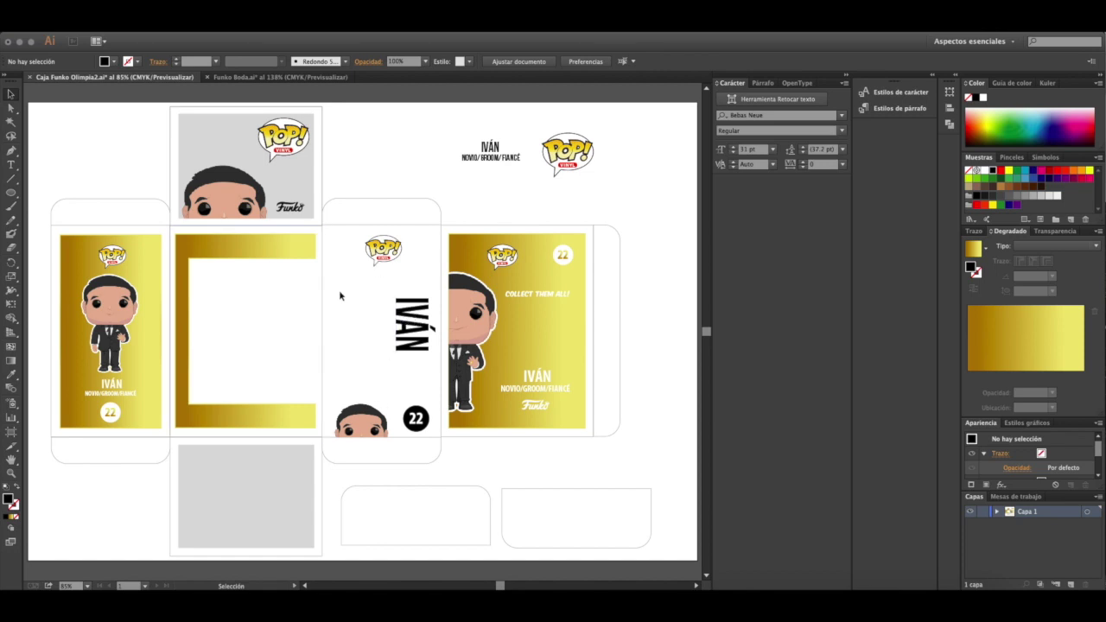
{"action": "left_click", "coordinate": [380, 255]}
{"action": "left_click", "coordinate": [357, 165]}
Step: Copy the white 22 badge from the wide gold panel to the upper right end of the gold frame
{"action": "scroll", "coordinate": [357, 165], "scroll_direction": "down", "scroll_amount": 3}
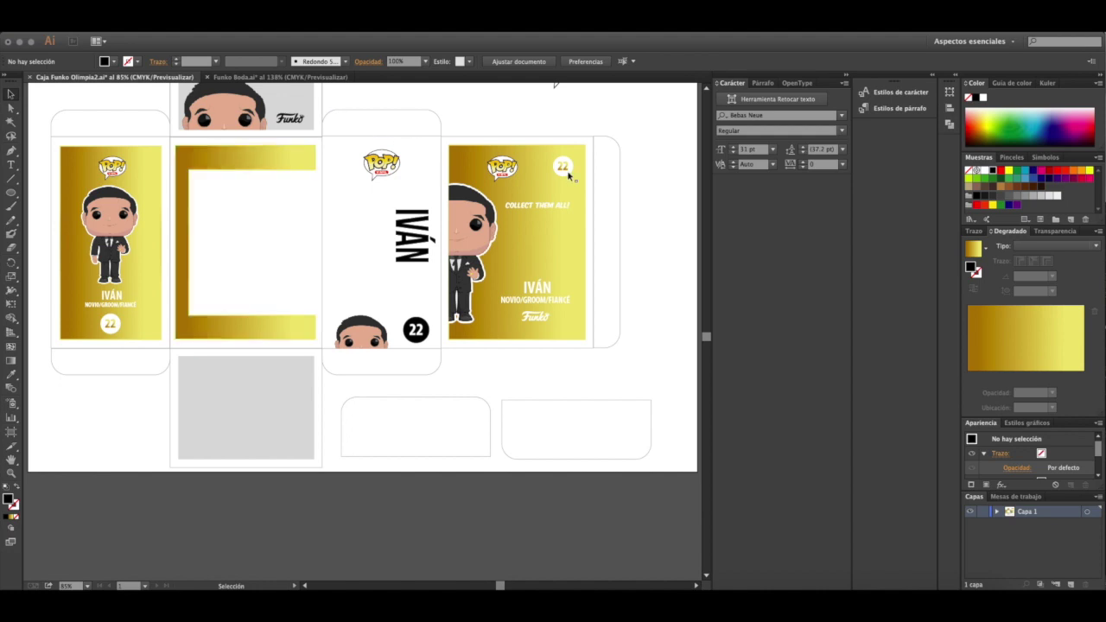
{"action": "left_click_drag", "start_coordinate": [562, 171], "coordinate": [289, 171]}
{"action": "left_click", "coordinate": [476, 115]}
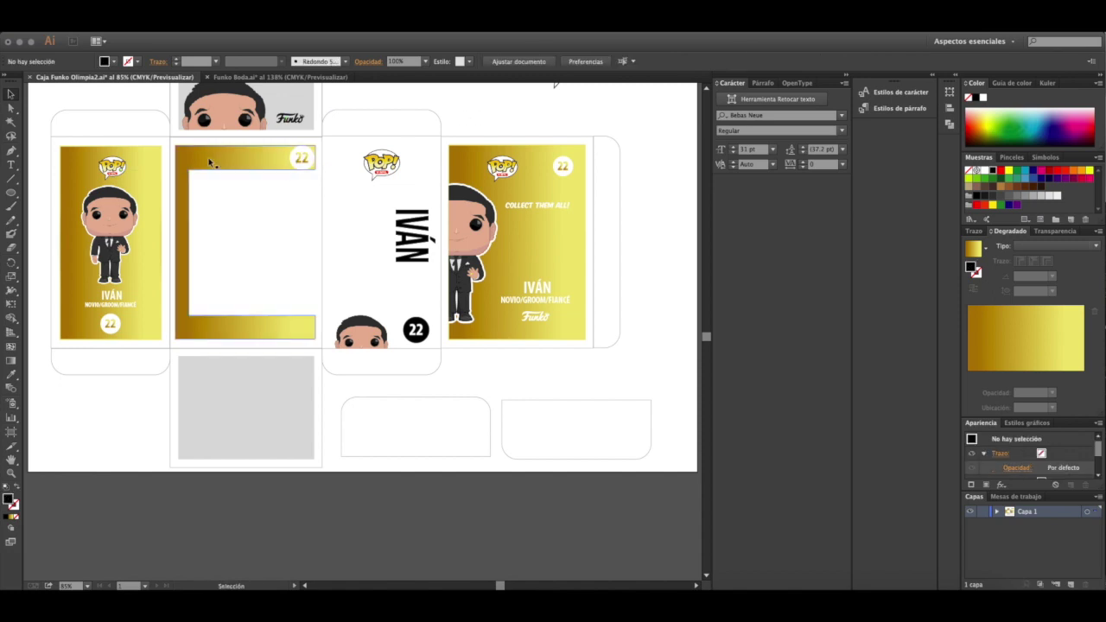
Step: Copy the large POP! logo from above the template and place it over the upper left corner of the gold frame
{"action": "scroll", "coordinate": [363, 286], "scroll_direction": "up", "scroll_amount": 2}
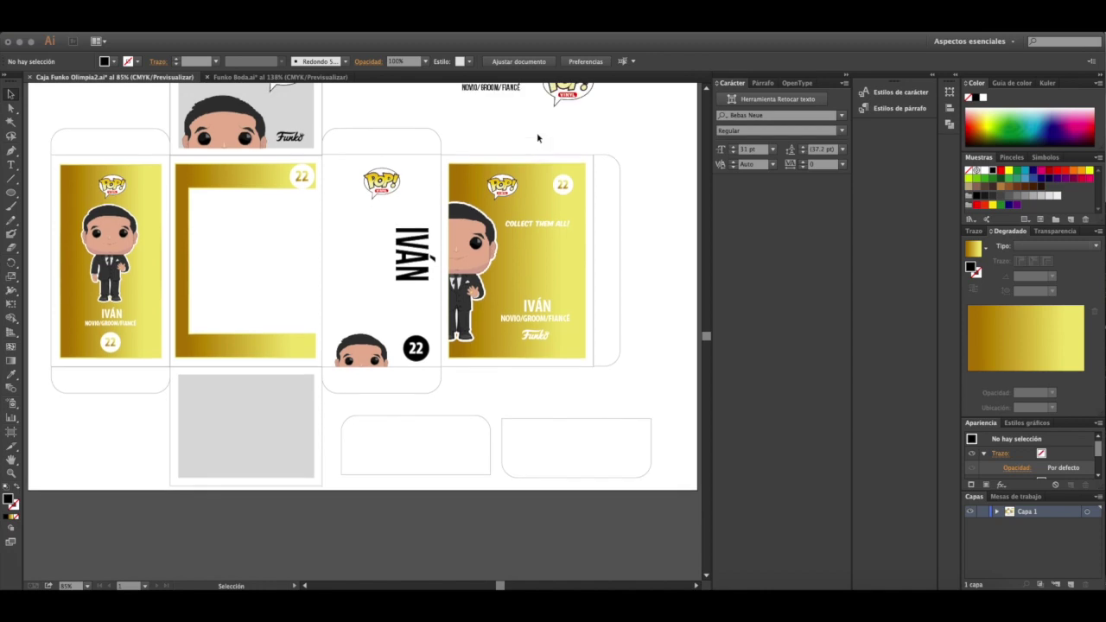
{"action": "key", "text": "a"}
{"action": "left_click", "coordinate": [566, 104]}
{"action": "key", "text": "ctrl+c"}
{"action": "key", "text": "ctrl+v"}
{"action": "left_click_drag", "start_coordinate": [361, 329], "coordinate": [196, 201]}
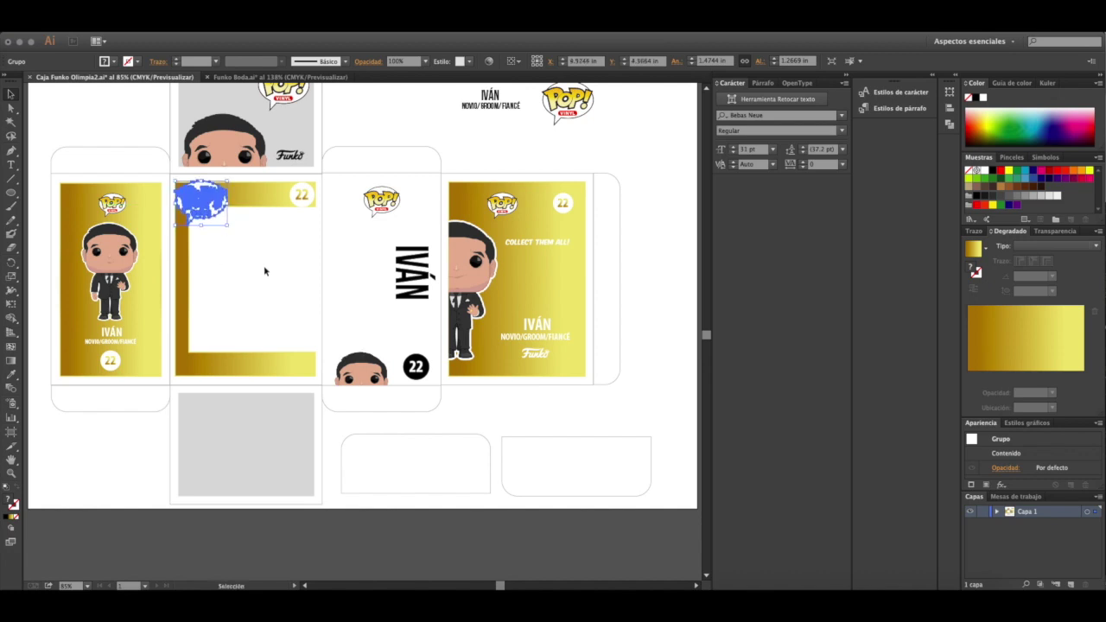
{"action": "left_click", "coordinate": [266, 271]}
{"action": "left_click_drag", "start_coordinate": [190, 209], "coordinate": [188, 206]}
{"action": "left_click", "coordinate": [203, 180]}
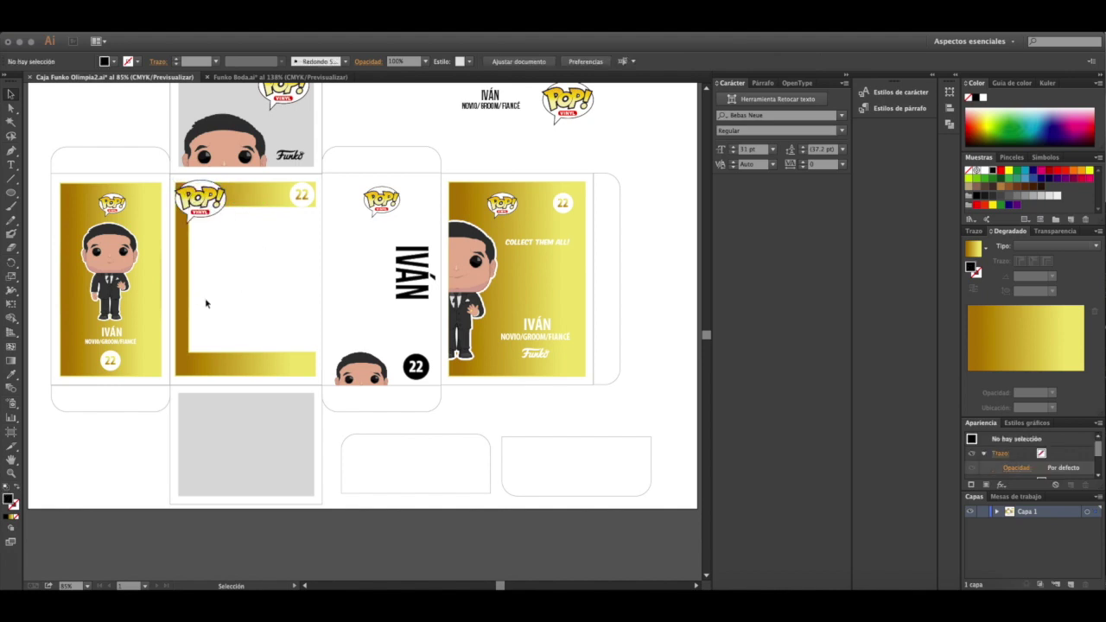
Step: Copy the white groom name and role text from the wide gold panel and place it on the gold frame's lower bar
{"action": "left_click", "coordinate": [564, 344]}
{"action": "key", "text": "super+c"}
{"action": "key", "text": "super+v"}
{"action": "left_click_drag", "start_coordinate": [387, 331], "coordinate": [299, 358]}
{"action": "key", "text": "Left"}
{"action": "key", "text": "Left"}
{"action": "key", "text": "Left"}
{"action": "key", "text": "Left"}
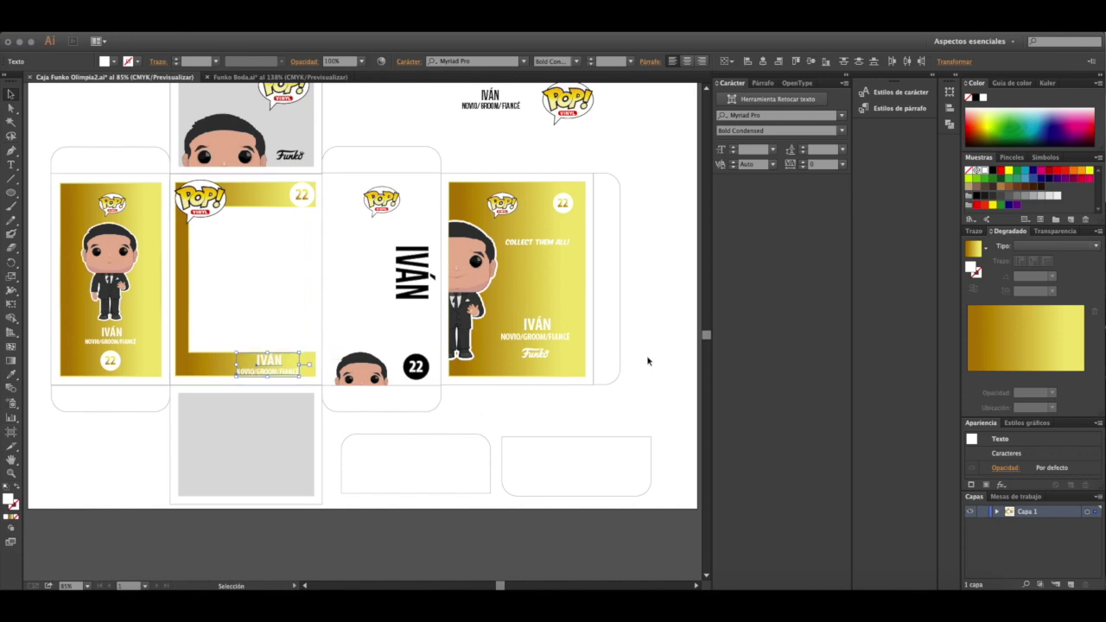
{"action": "left_click", "coordinate": [670, 354]}
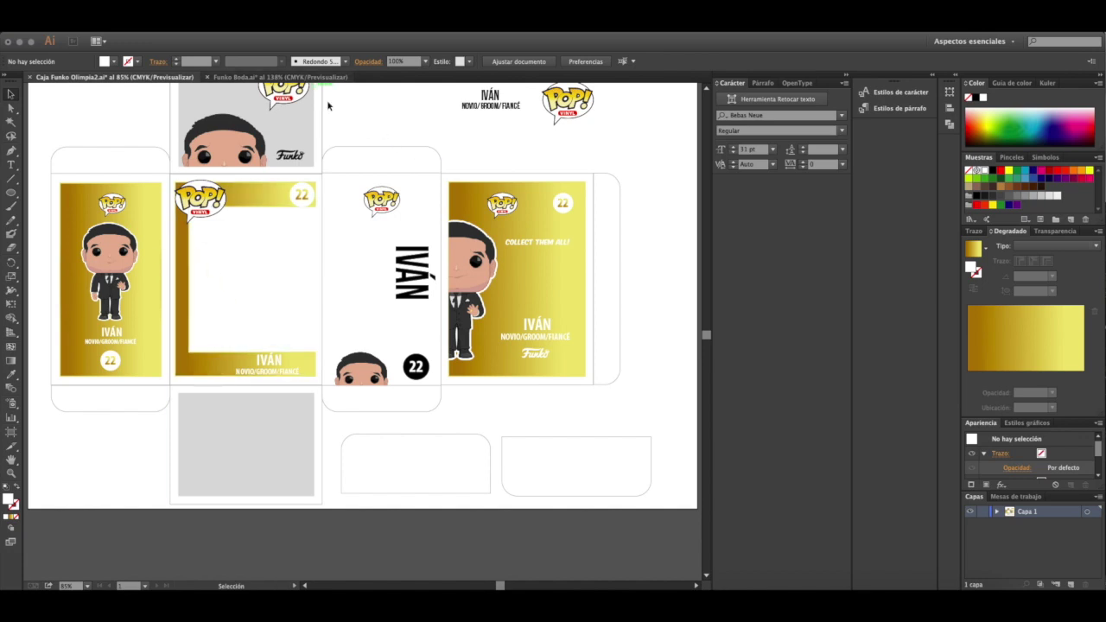
Step: Switch to Photoshop and copy the right half of the groom's head and upper body with the rectangular marquee
{"action": "left_click", "coordinate": [639, 592]}
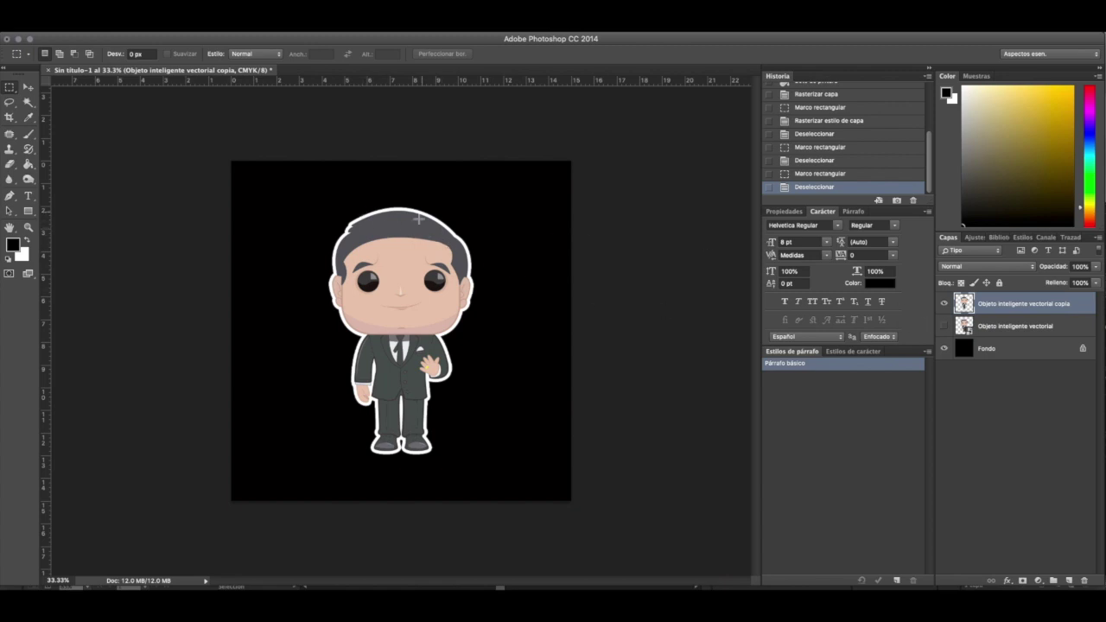
{"action": "left_click_drag", "start_coordinate": [397, 200], "coordinate": [514, 389]}
{"action": "left_click", "coordinate": [516, 393]}
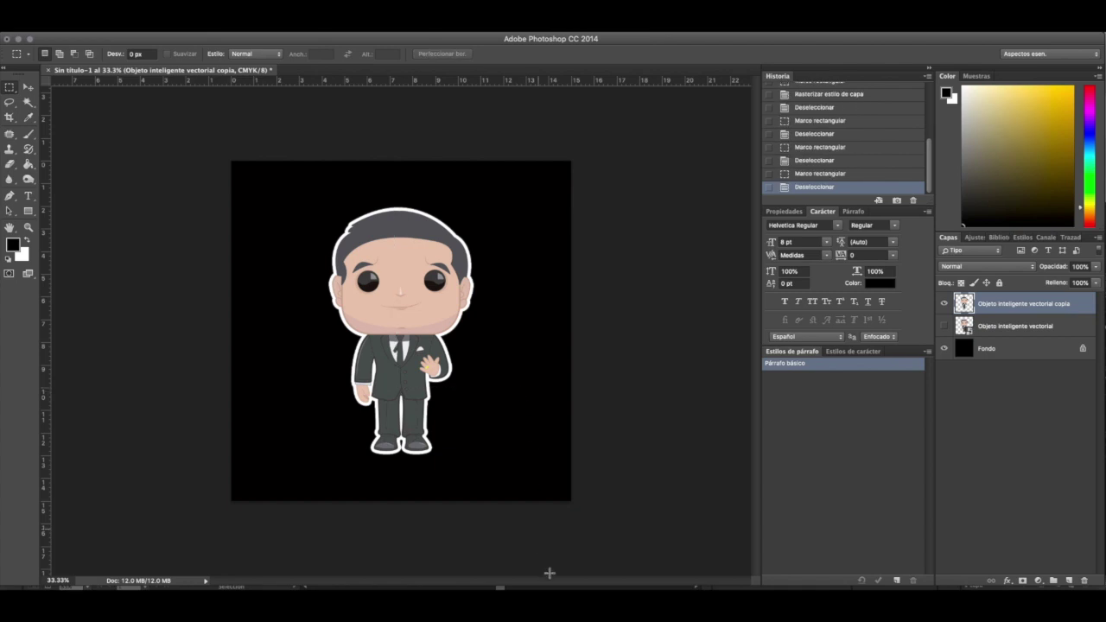
Step: Switch back to Illustrator, paste the cropped half groom and fit it into the lower left corner of the gold frame panel
{"action": "left_click", "coordinate": [593, 584]}
{"action": "key", "text": "ctrl+v"}
{"action": "left_click_drag", "start_coordinate": [370, 311], "coordinate": [234, 236]}
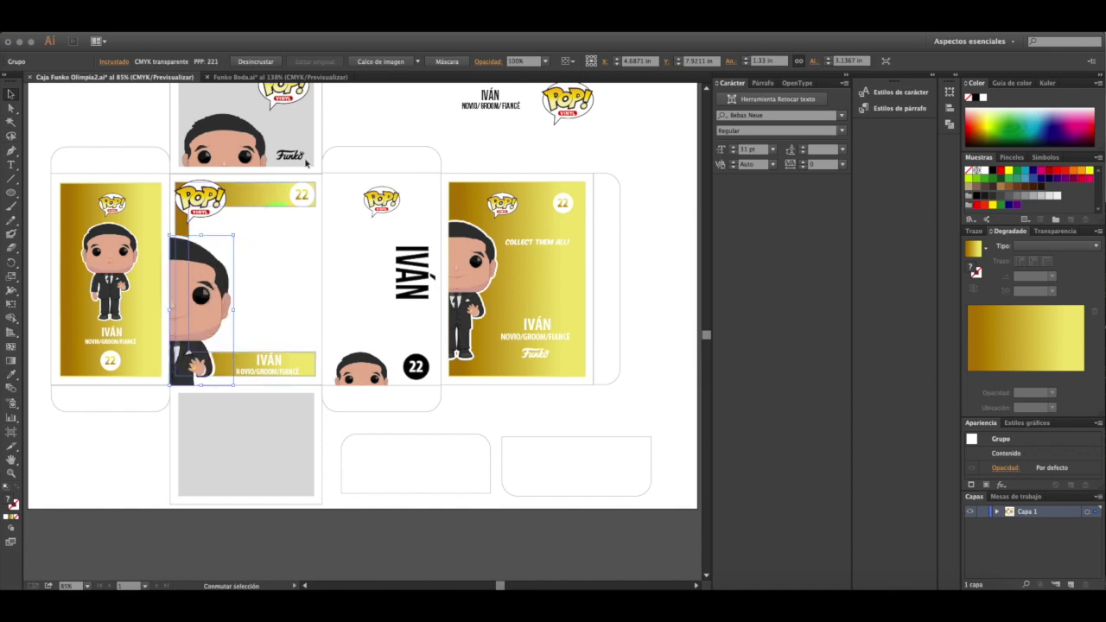
{"action": "left_click", "coordinate": [325, 152]}
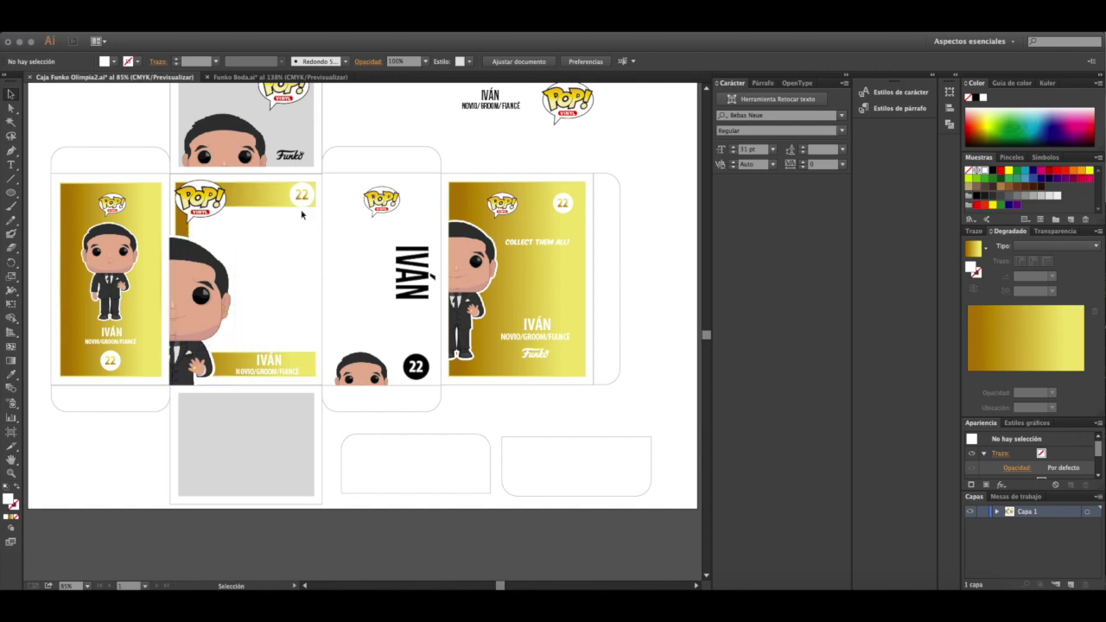
Step: Set up the Pen tool with no fill and the template outline's grey 1 pt stroke
{"action": "left_click", "coordinate": [338, 159]}
{"action": "left_click", "coordinate": [127, 121]}
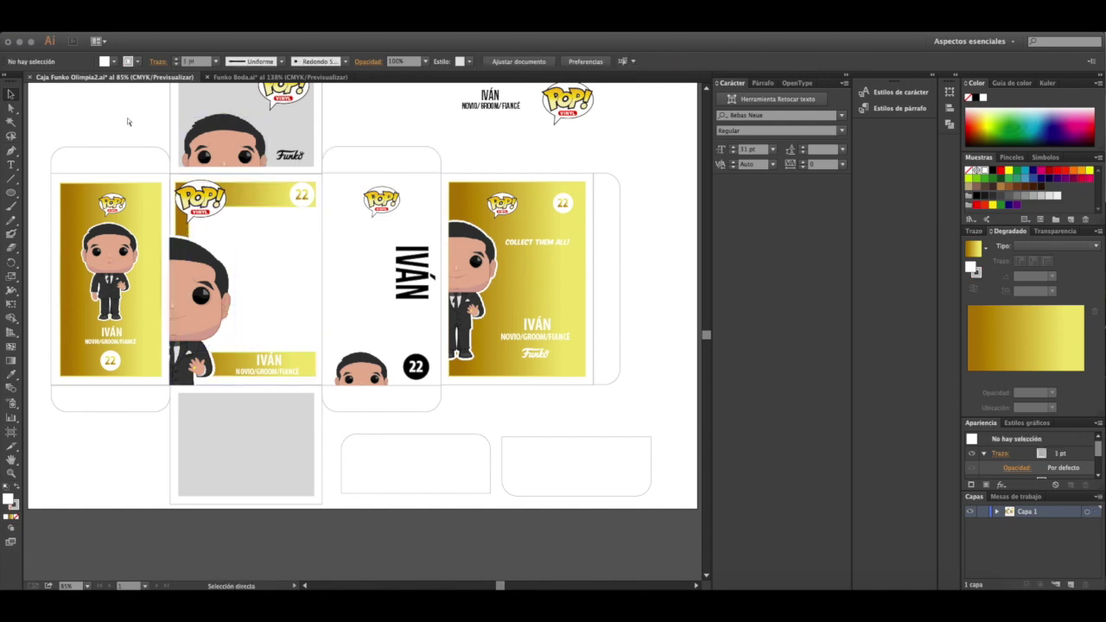
{"action": "key", "text": "super+plus"}
{"action": "key", "text": "super+plus"}
{"action": "scroll", "coordinate": [311, 223], "scroll_direction": "up", "scroll_amount": 10}
{"action": "scroll", "coordinate": [314, 289], "scroll_direction": "down", "scroll_amount": 6}
{"action": "left_click_drag", "start_coordinate": [503, 585], "coordinate": [494, 585]}
{"action": "left_click", "coordinate": [12, 153]}
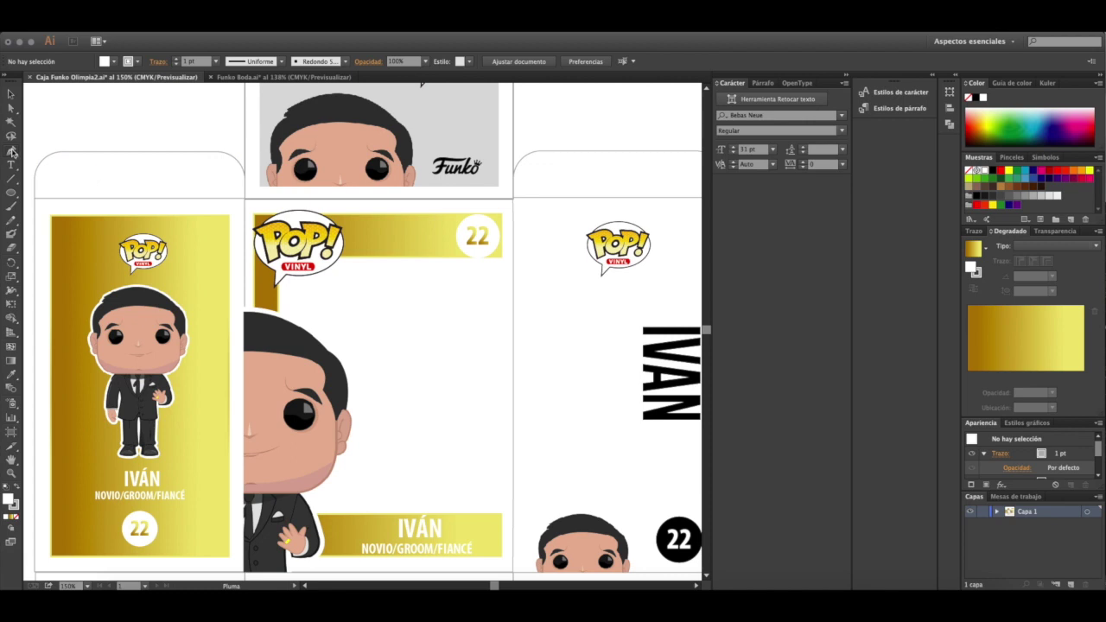
{"action": "left_click", "coordinate": [19, 517]}
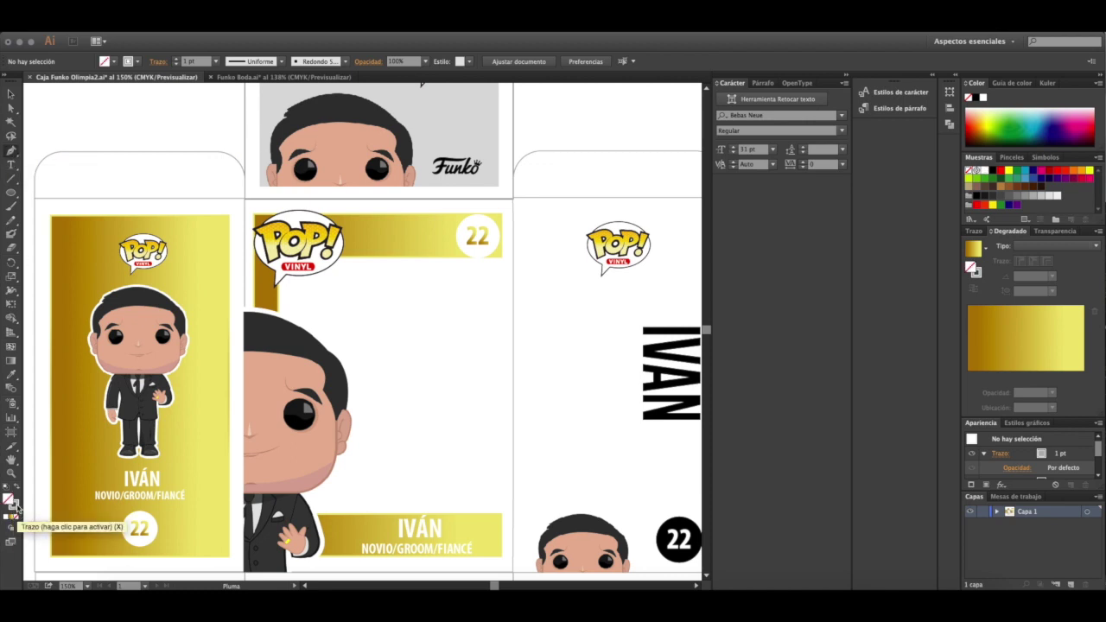
Step: Trace the window outline with the Pen tool below the gold frame's upper bar, around the POP! logo and over the groom's head
{"action": "left_click", "coordinate": [501, 267]}
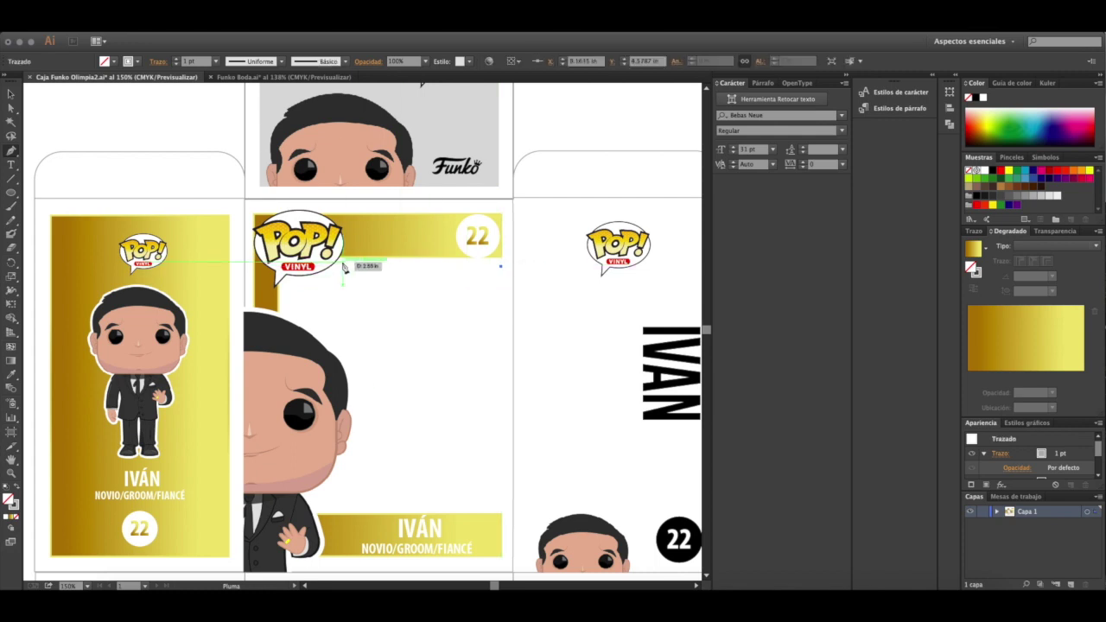
{"action": "left_click_drag", "start_coordinate": [343, 267], "coordinate": [245, 284]}
{"action": "left_click", "coordinate": [287, 286]}
{"action": "left_click", "coordinate": [287, 309]}
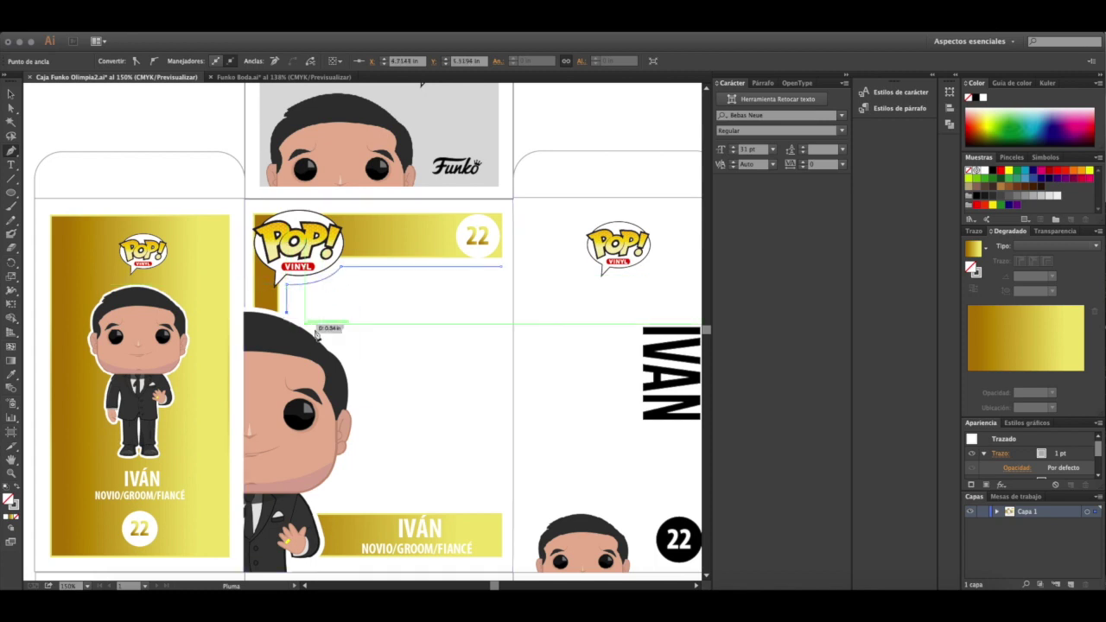
{"action": "left_click_drag", "start_coordinate": [331, 344], "coordinate": [338, 357]}
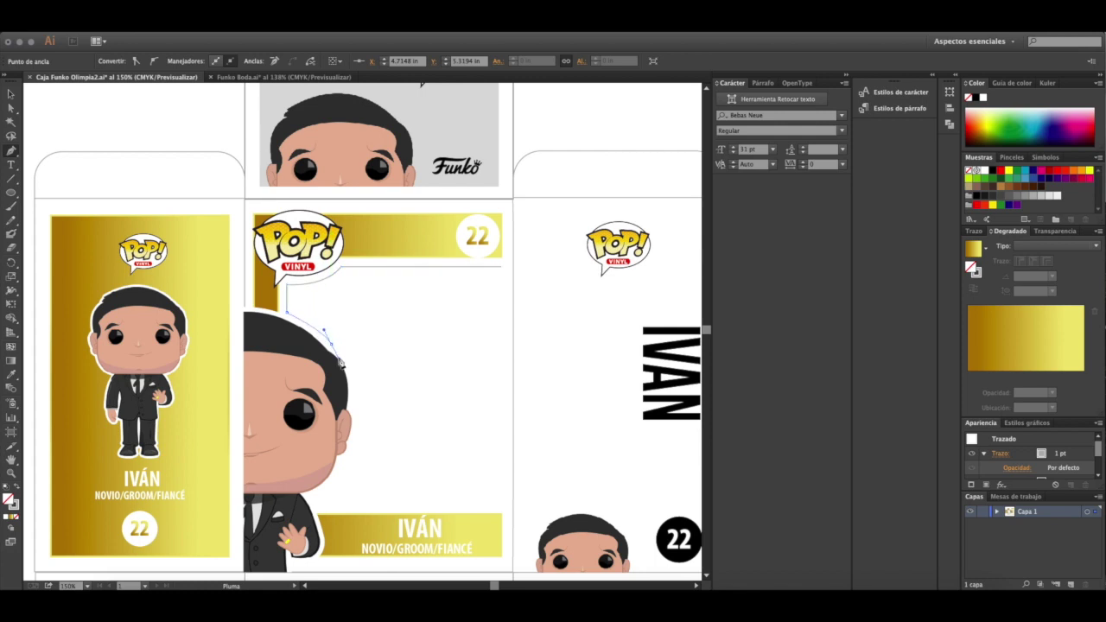
{"action": "left_click_drag", "start_coordinate": [350, 406], "coordinate": [340, 444]}
Step: Continue the window outline around the groom's ear and jaw, run it above the lower gold bar and close the path
{"action": "scroll", "coordinate": [345, 440], "scroll_direction": "down", "scroll_amount": 5}
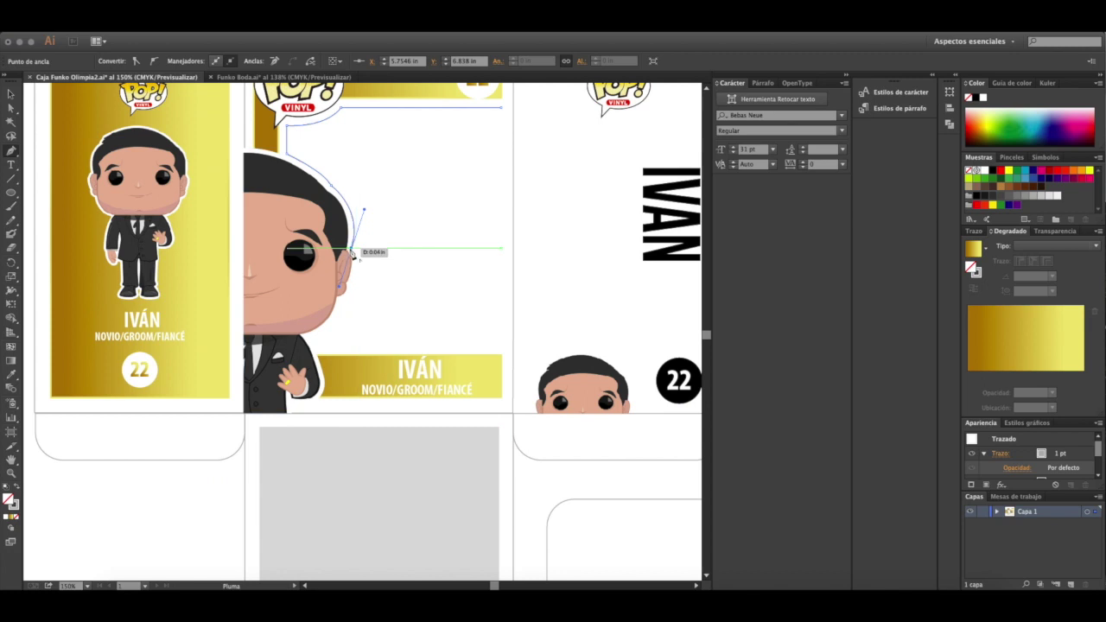
{"action": "left_click", "coordinate": [351, 289]}
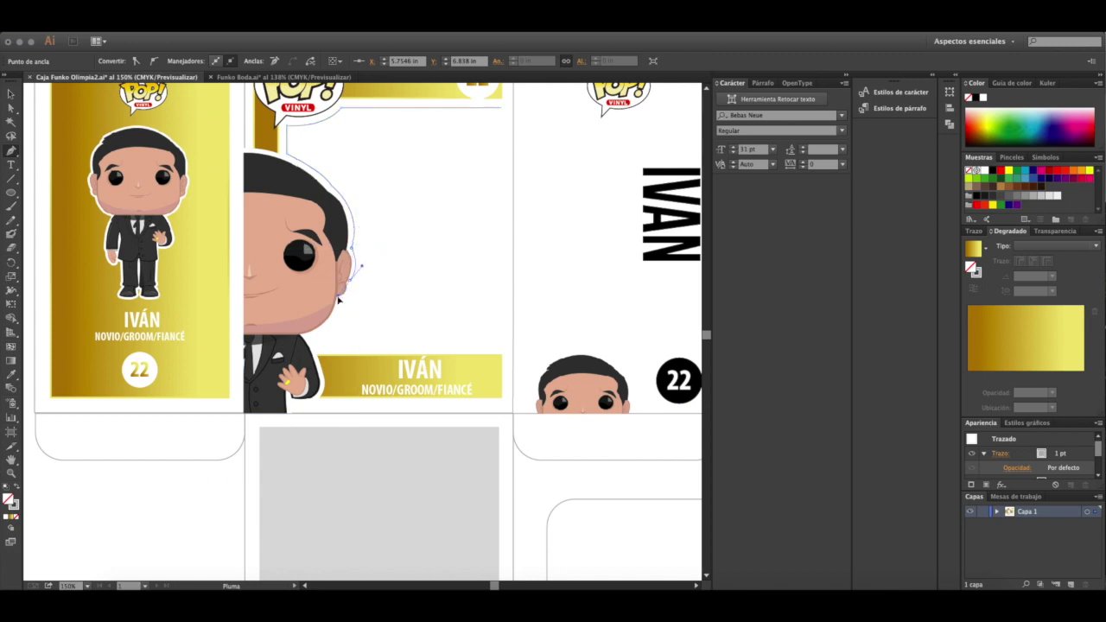
{"action": "left_click", "coordinate": [350, 280]}
{"action": "left_click_drag", "start_coordinate": [340, 299], "coordinate": [342, 302]}
{"action": "left_click_drag", "start_coordinate": [316, 337], "coordinate": [333, 323]}
{"action": "left_click", "coordinate": [314, 337]}
{"action": "left_click", "coordinate": [314, 342]}
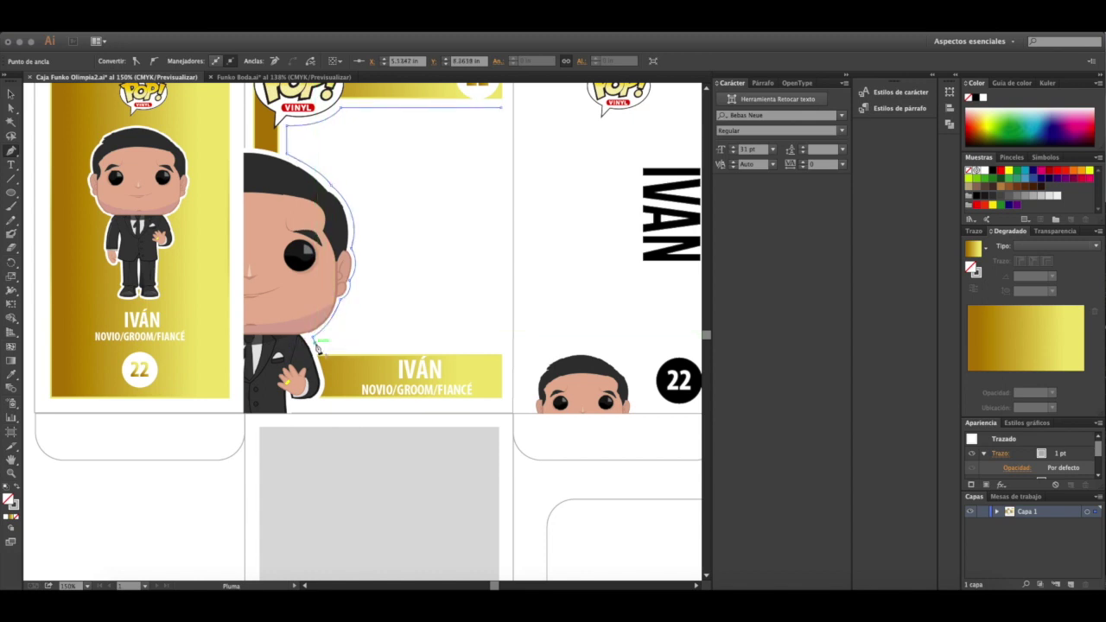
{"action": "left_click", "coordinate": [497, 344]}
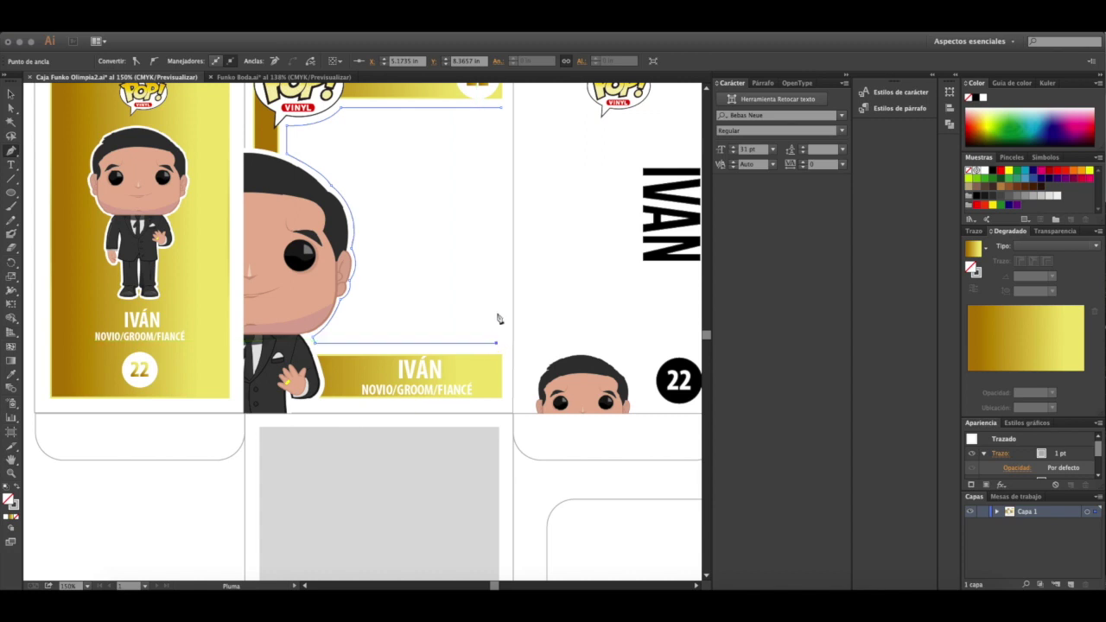
{"action": "left_click", "coordinate": [501, 109]}
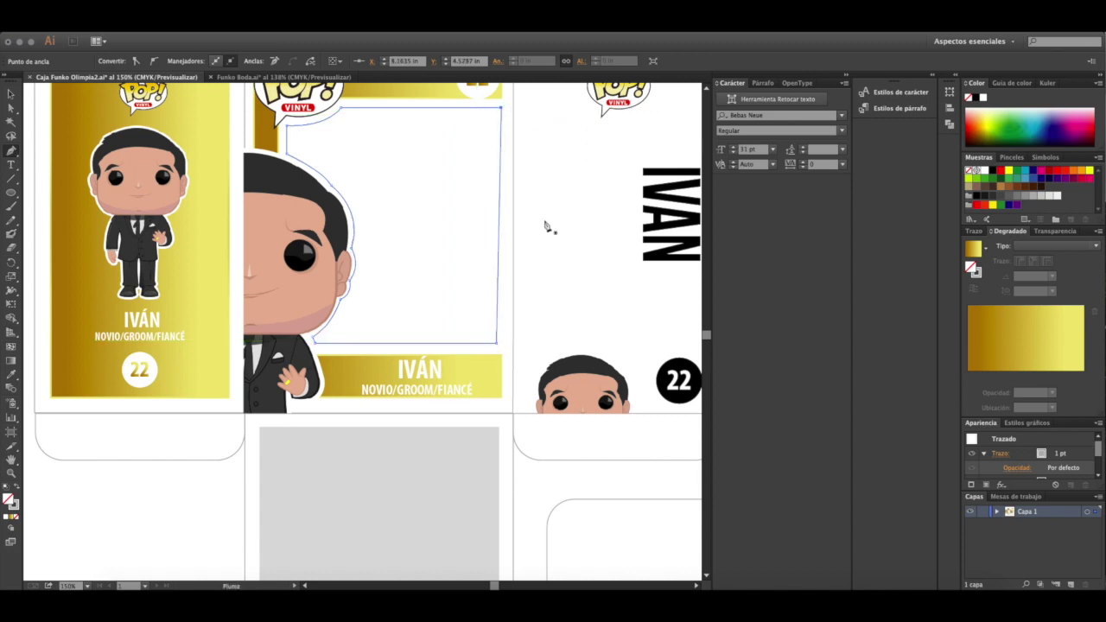
Step: Straighten the window outline's right edge by moving its upper right anchor point in line with the lower right one
{"action": "key", "text": "a"}
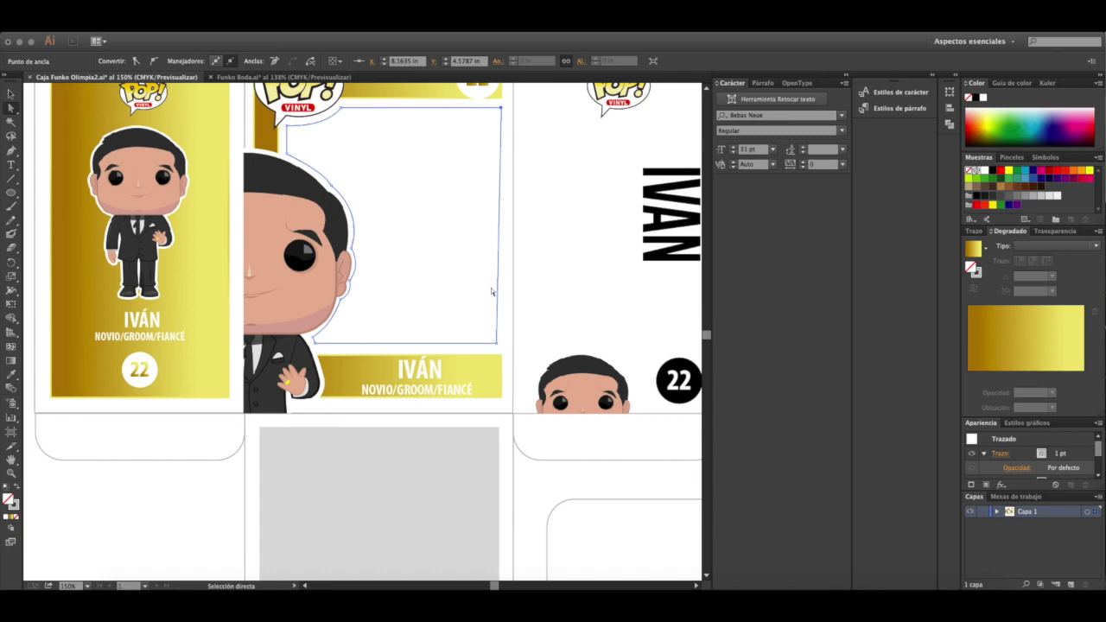
{"action": "left_click_drag", "start_coordinate": [501, 109], "coordinate": [497, 110]}
{"action": "left_click", "coordinate": [473, 157]}
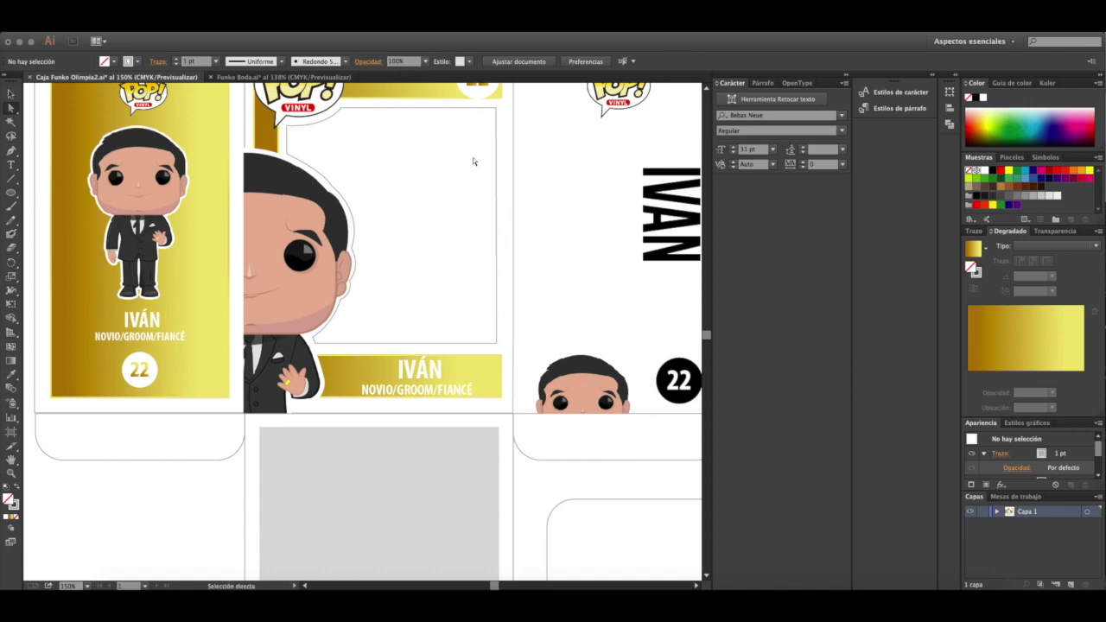
{"action": "scroll", "coordinate": [458, 164], "scroll_direction": "down", "scroll_amount": 1}
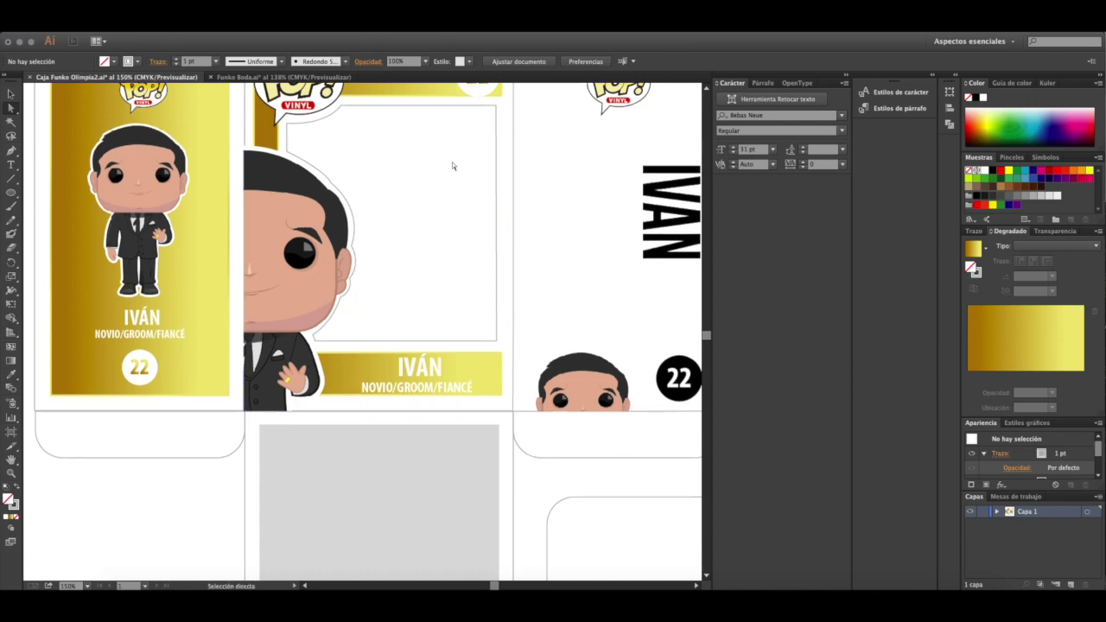
{"action": "scroll", "coordinate": [452, 166], "scroll_direction": "down", "scroll_amount": 5}
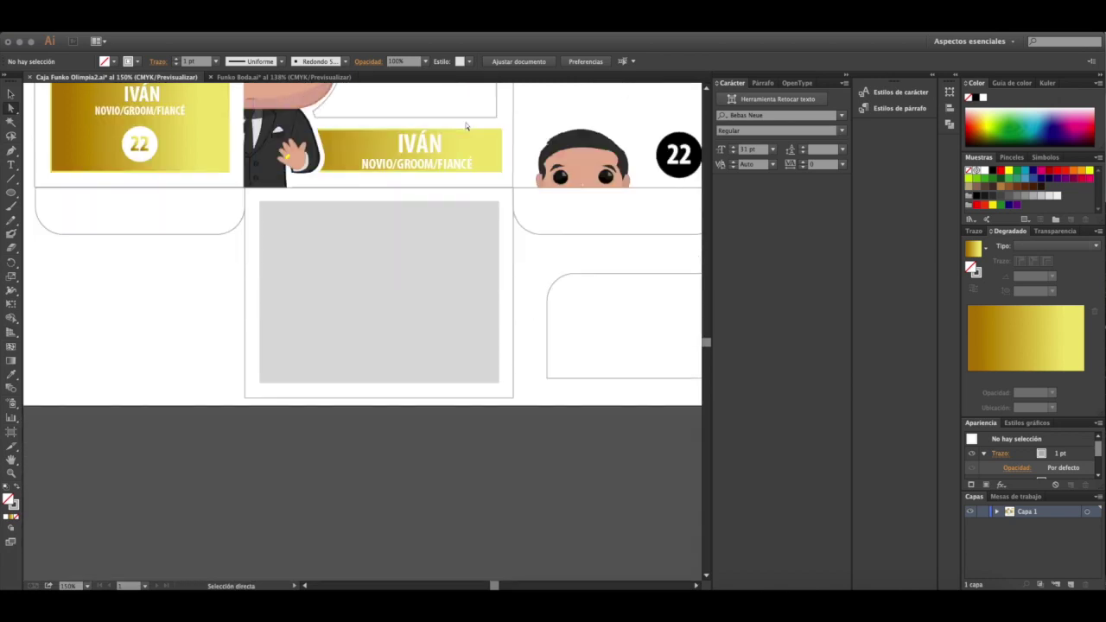
{"action": "left_click_drag", "start_coordinate": [302, 249], "coordinate": [336, 305]}
{"action": "left_click", "coordinate": [181, 377]}
{"action": "key", "text": "ctrl+z"}
{"action": "left_click", "coordinate": [188, 360]}
{"action": "left_click", "coordinate": [10, 164]}
{"action": "left_click", "coordinate": [974, 101]}
{"action": "left_click", "coordinate": [10, 93]}
{"action": "left_click", "coordinate": [301, 371]}
{"action": "left_click", "coordinate": [195, 298]}
Step: Set up the Type tool with a black fill and no stroke
{"action": "left_click", "coordinate": [10, 164]}
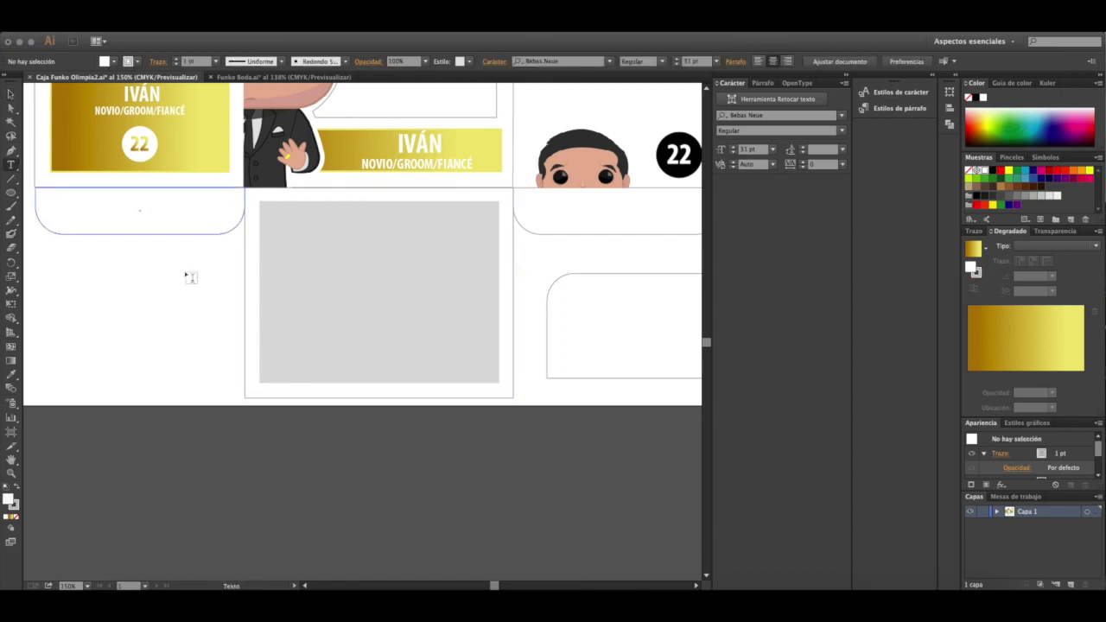
{"action": "left_click", "coordinate": [976, 98]}
{"action": "left_click", "coordinate": [14, 506]}
{"action": "left_click", "coordinate": [16, 517]}
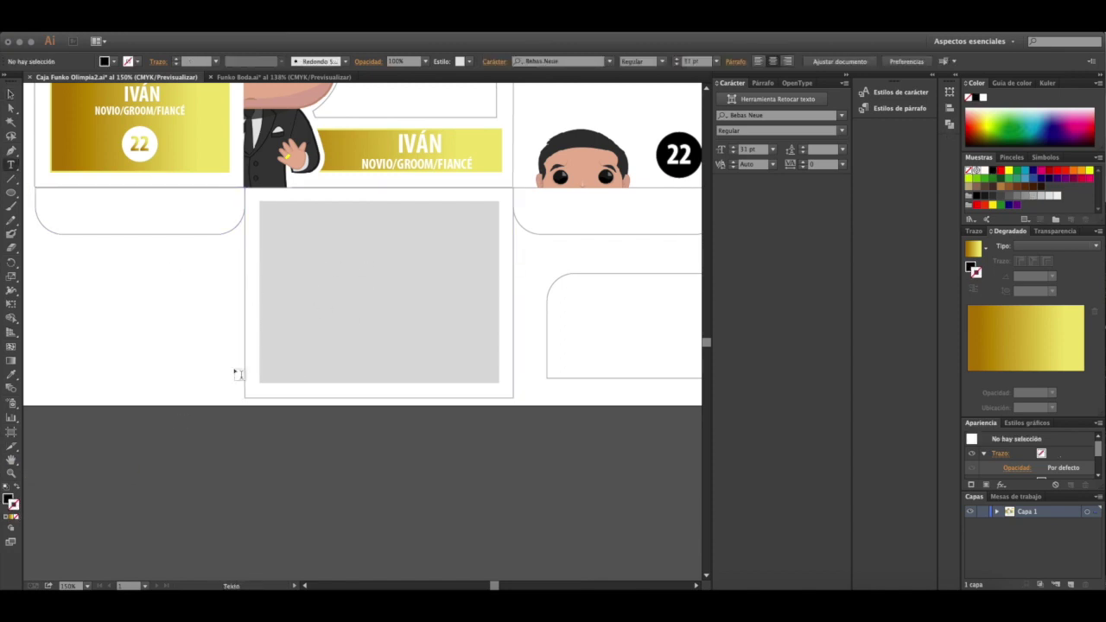
Step: Add a two-line credit reading "HECHO POR" and the maker's full name on the lower gray panel, and move it towards the center
{"action": "left_click", "coordinate": [363, 283]}
{"action": "type", "text": "HECH"}
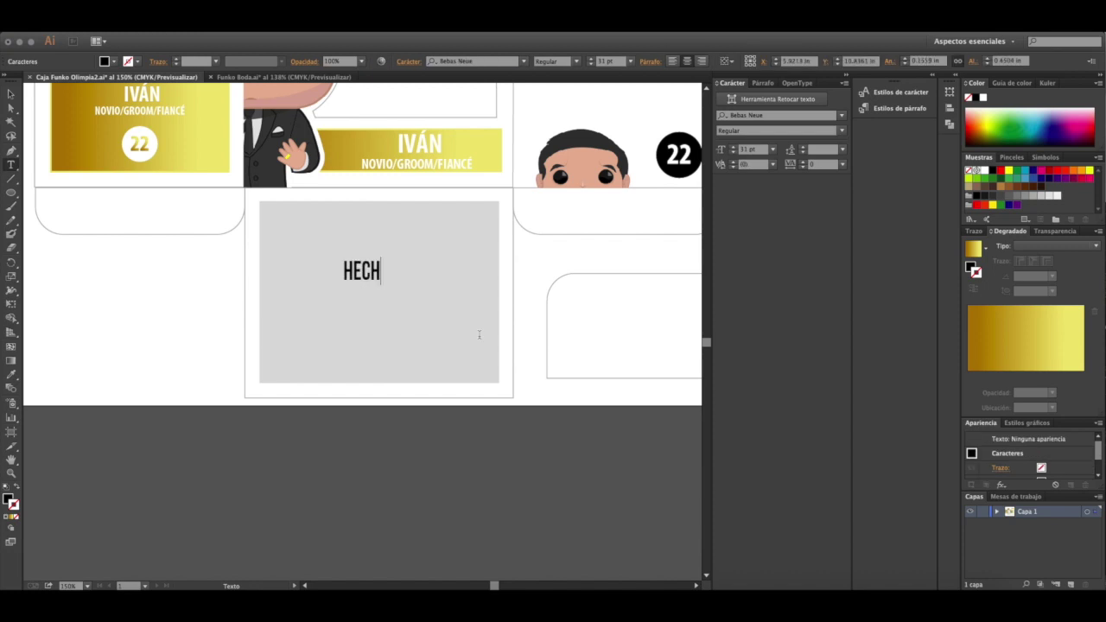
{"action": "type", "text": "O POR"}
{"action": "key", "text": "Return"}
{"action": "type", "text": "PABLO"}
{"action": "type", "text": "EGA"}
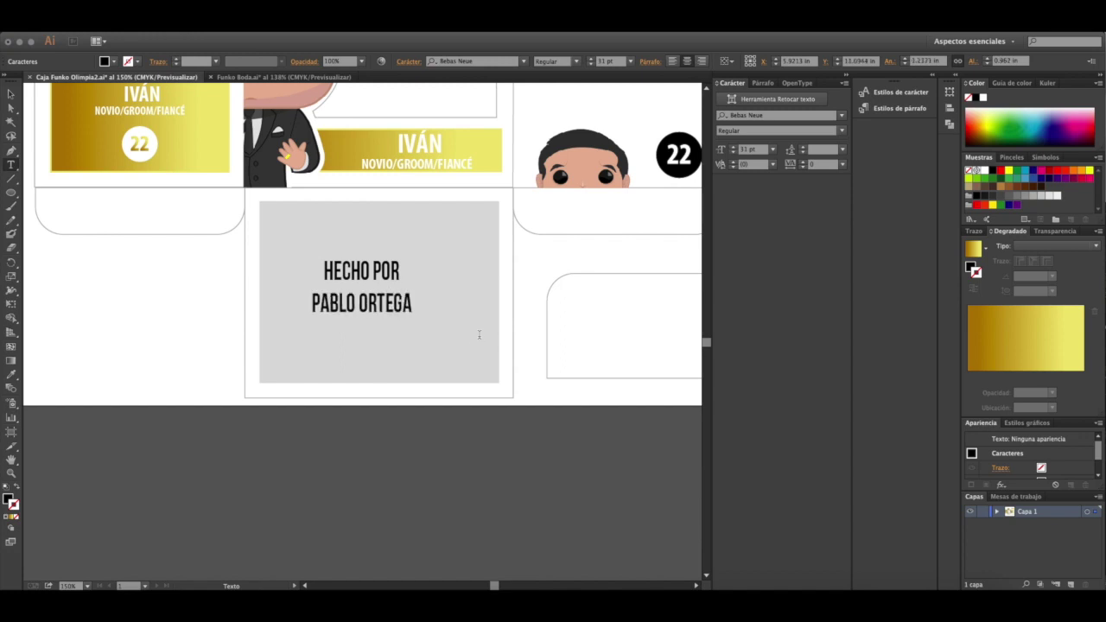
{"action": "key", "text": "Escape"}
{"action": "left_click_drag", "start_coordinate": [385, 269], "coordinate": [402, 272]}
{"action": "left_click", "coordinate": [349, 243]}
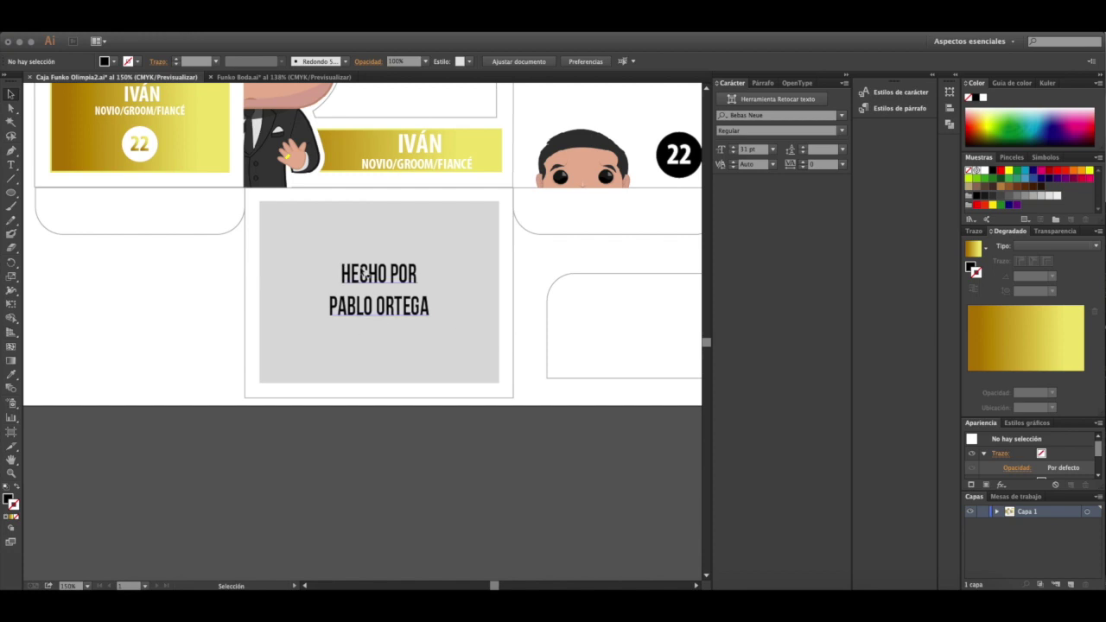
Step: Set the credit text's font size to 25 pt and its leading to 21 pt
{"action": "left_click", "coordinate": [366, 274]}
{"action": "left_click", "coordinate": [592, 65]}
{"action": "left_click", "coordinate": [592, 65]}
{"action": "left_click", "coordinate": [592, 65]}
{"action": "left_click", "coordinate": [592, 64]}
{"action": "left_click", "coordinate": [592, 64]}
{"action": "left_click", "coordinate": [592, 64]}
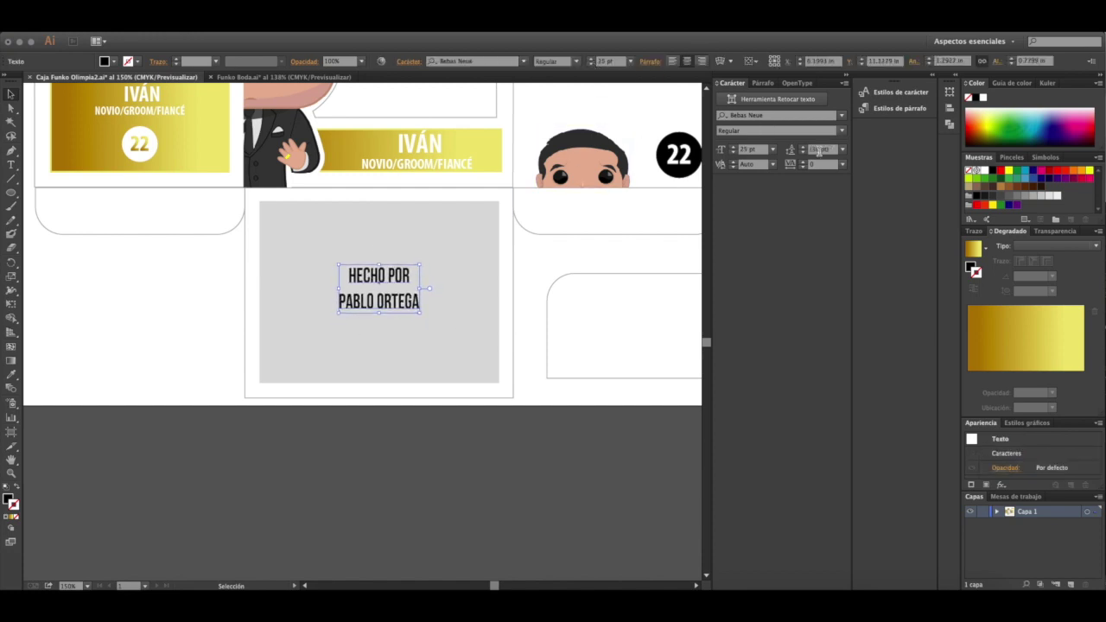
{"action": "left_click", "coordinate": [843, 150]}
{"action": "left_click", "coordinate": [857, 178]}
{"action": "left_click", "coordinate": [844, 150]}
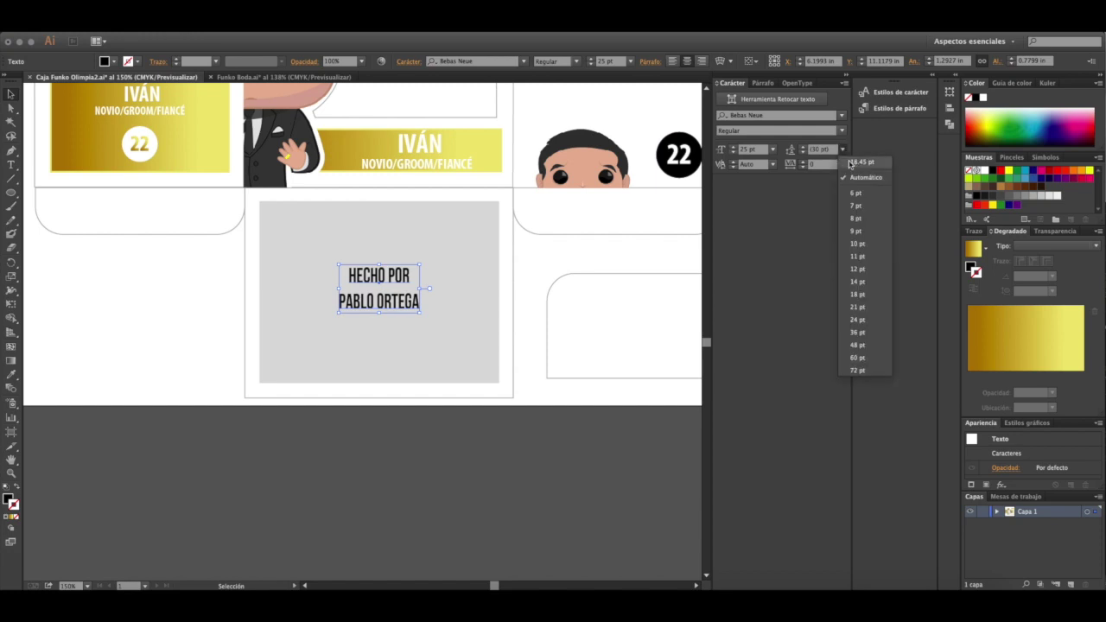
{"action": "left_click", "coordinate": [866, 308]}
Step: Set the "HECHO POR" line to 19 pt and center the credit block on the gray panel
{"action": "left_click", "coordinate": [11, 164]}
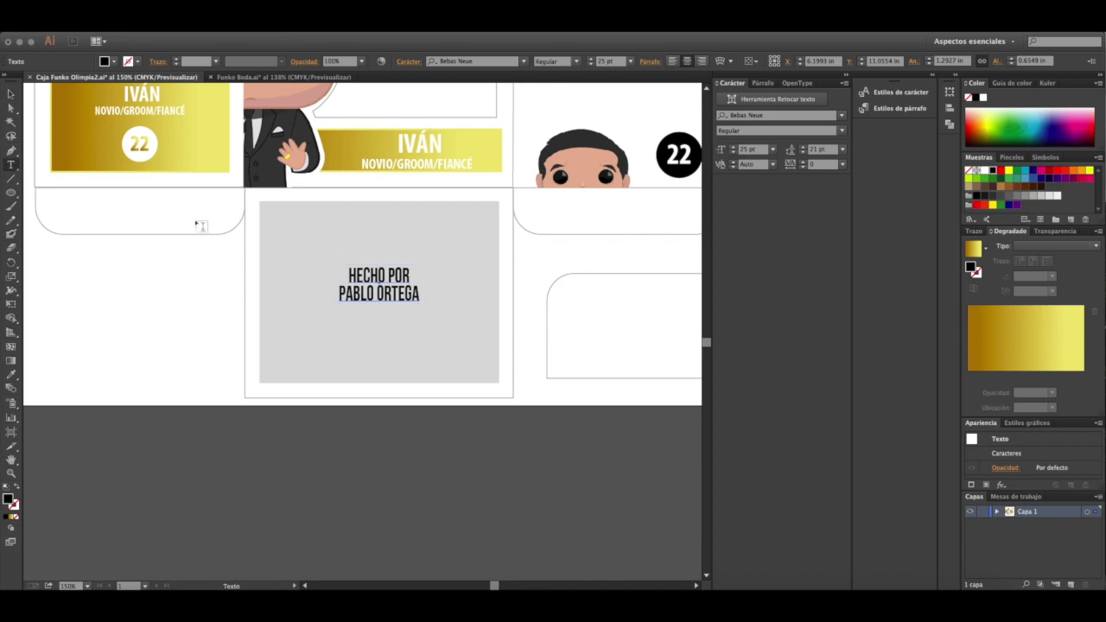
{"action": "left_click_drag", "start_coordinate": [349, 275], "coordinate": [412, 278]}
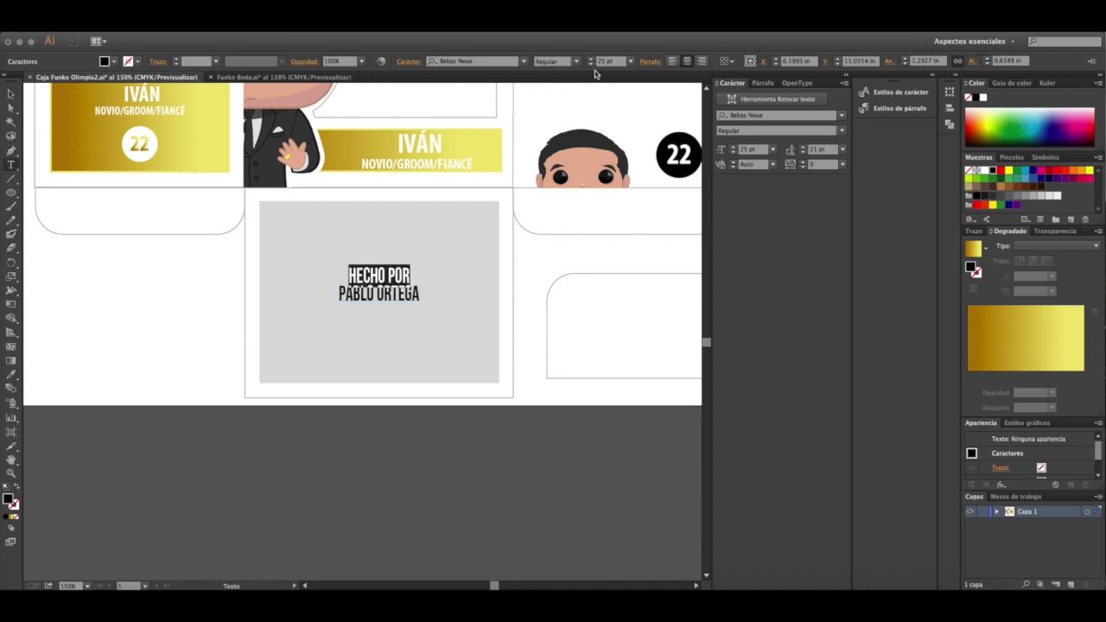
{"action": "left_click", "coordinate": [590, 64]}
{"action": "left_click", "coordinate": [590, 65]}
{"action": "left_click", "coordinate": [590, 65]}
{"action": "left_click", "coordinate": [590, 65]}
{"action": "left_click", "coordinate": [591, 65]}
{"action": "left_click", "coordinate": [591, 65]}
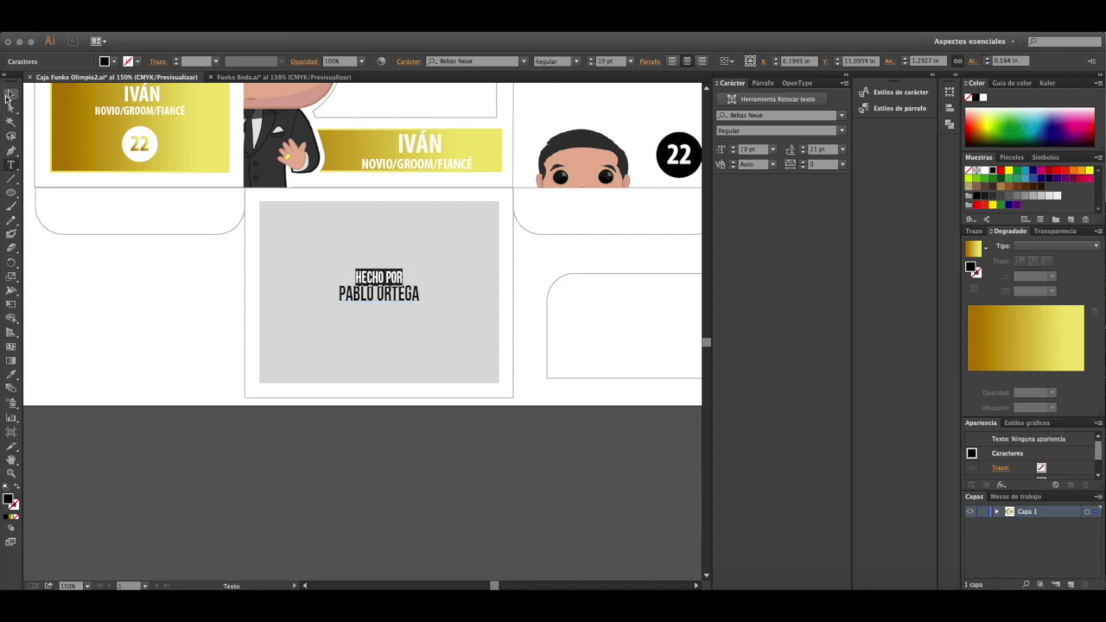
{"action": "left_click", "coordinate": [11, 93]}
{"action": "left_click", "coordinate": [157, 309]}
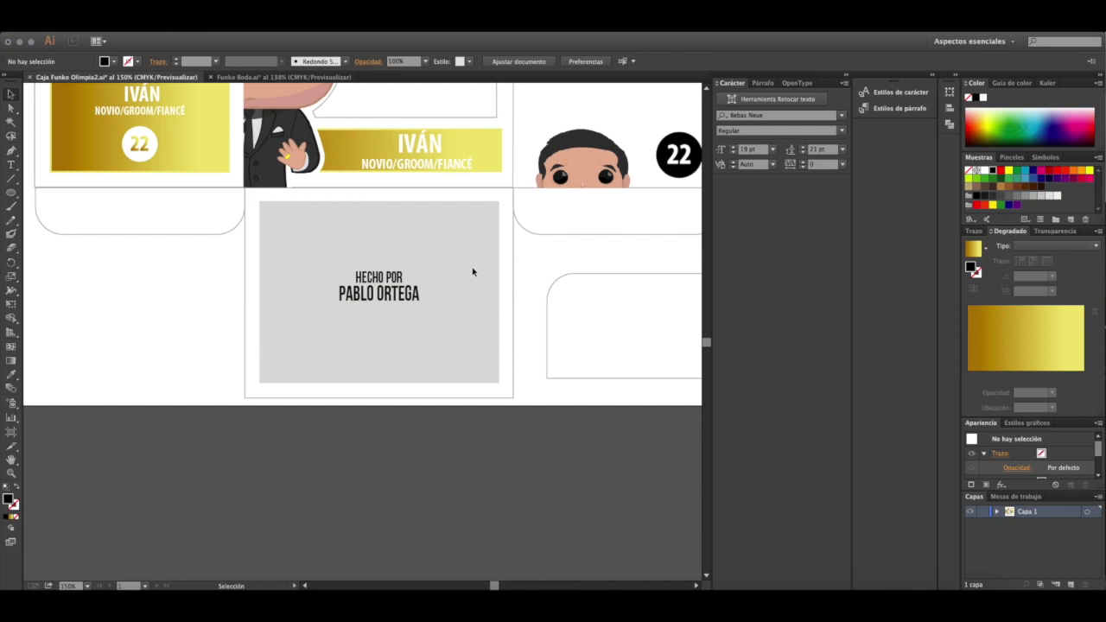
{"action": "mouse_move", "coordinate": [414, 298]}
{"action": "left_mouse_down"}
{"action": "mouse_move", "coordinate": [423, 308]}
{"action": "mouse_move", "coordinate": [407, 295]}
{"action": "left_mouse_up"}
{"action": "left_click", "coordinate": [436, 258]}
Step: Add the text "ABRIL 2020, TAMPICO." and center it below the credit near the gray panel's lower edge
{"action": "left_click", "coordinate": [11, 165]}
{"action": "left_click_drag", "start_coordinate": [332, 355], "coordinate": [333, 357]}
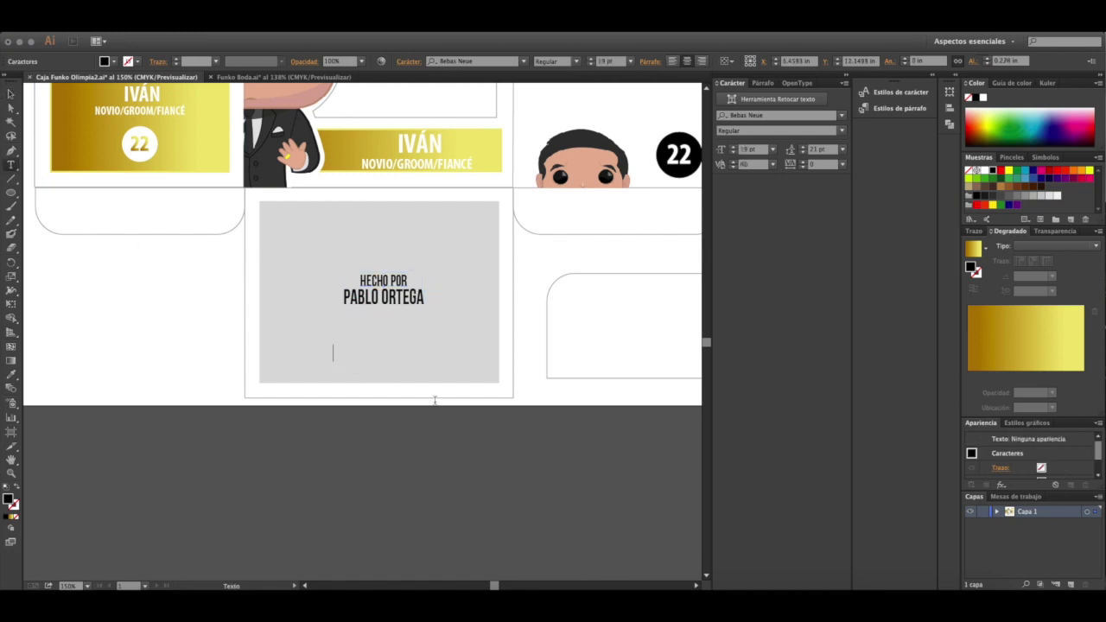
{"action": "type", "text": "ABRIL 2020, TAMPICO"}
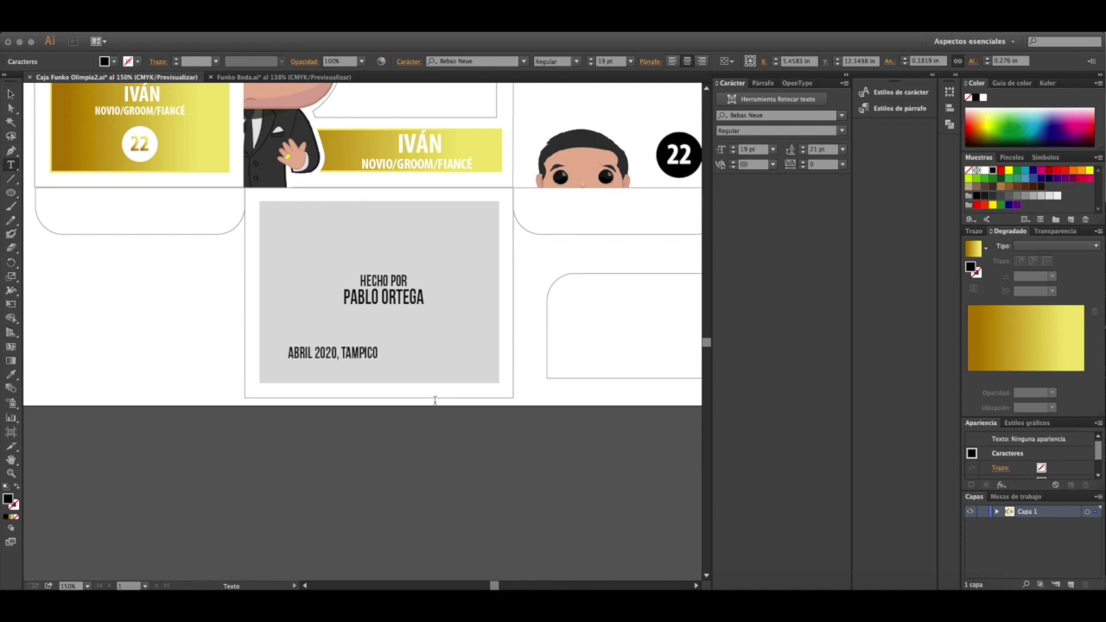
{"action": "type", "text": "."}
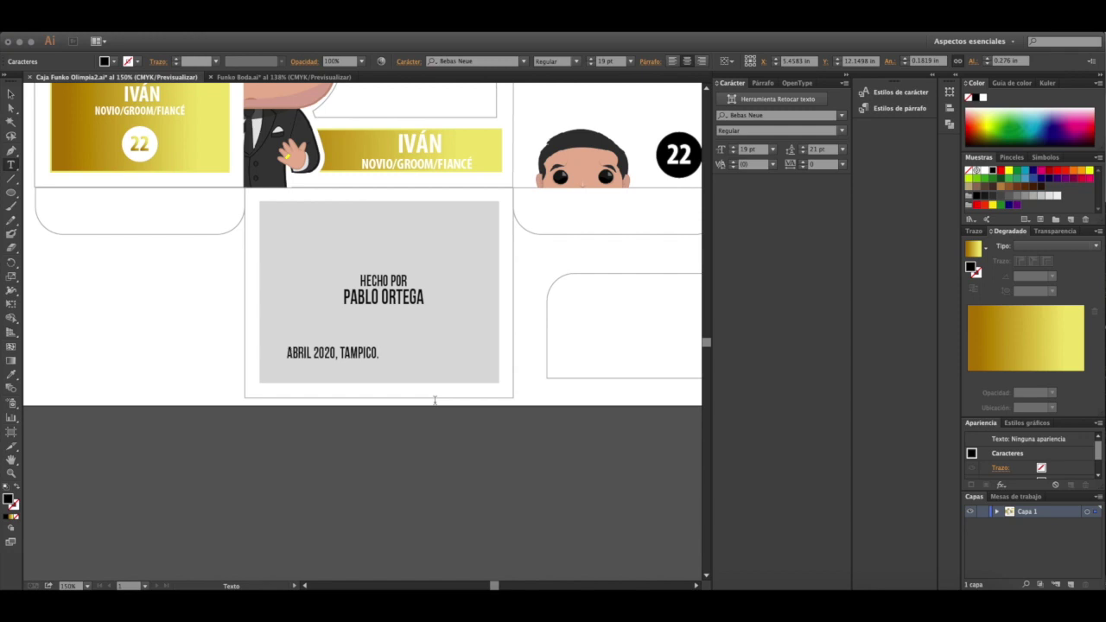
{"action": "left_click", "coordinate": [11, 93]}
{"action": "left_click_drag", "start_coordinate": [357, 348], "coordinate": [408, 361]}
{"action": "left_click", "coordinate": [439, 312]}
{"action": "left_click_drag", "start_coordinate": [393, 287], "coordinate": [394, 288]}
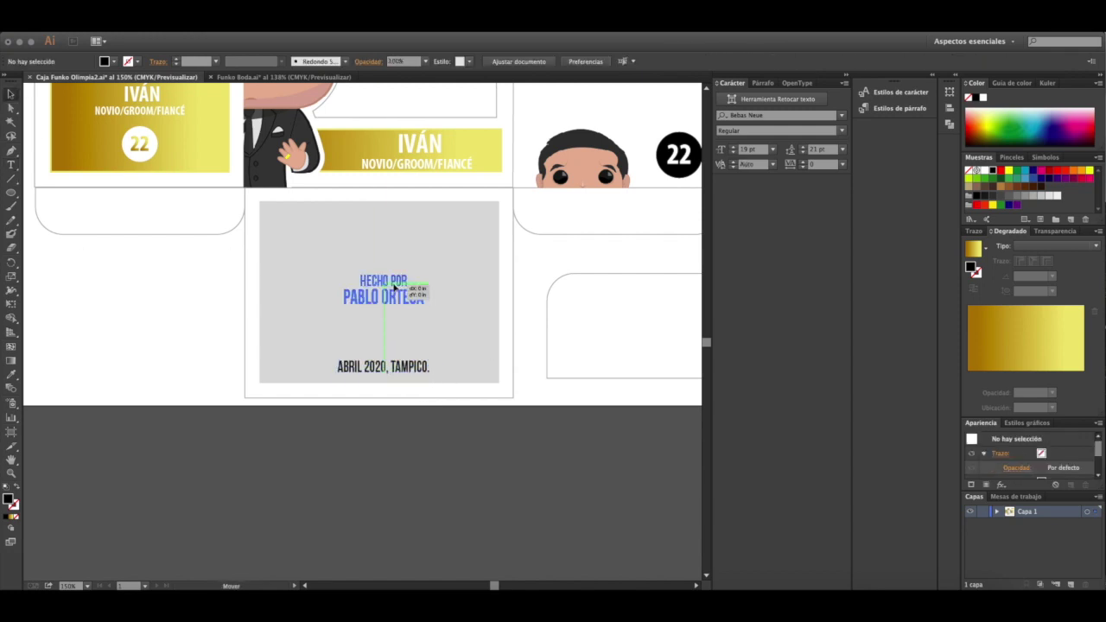
{"action": "left_click", "coordinate": [405, 367]}
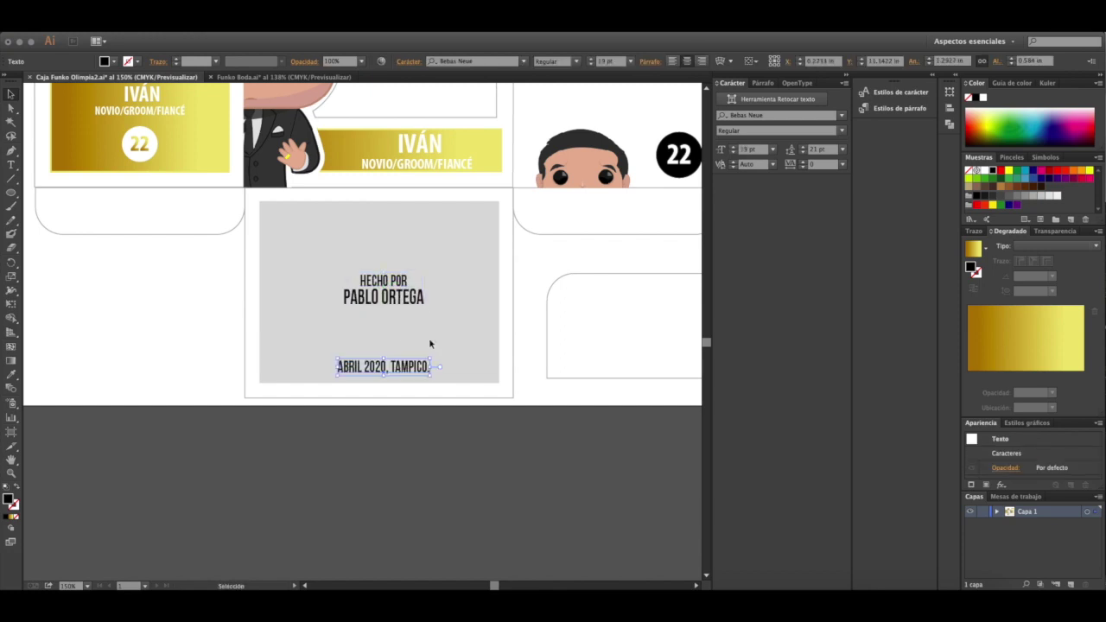
{"action": "left_click", "coordinate": [430, 346]}
Step: Add the text "VISÍTA POP NEWS" and place it above the credit near the gray panel's upper edge
{"action": "left_click", "coordinate": [11, 164]}
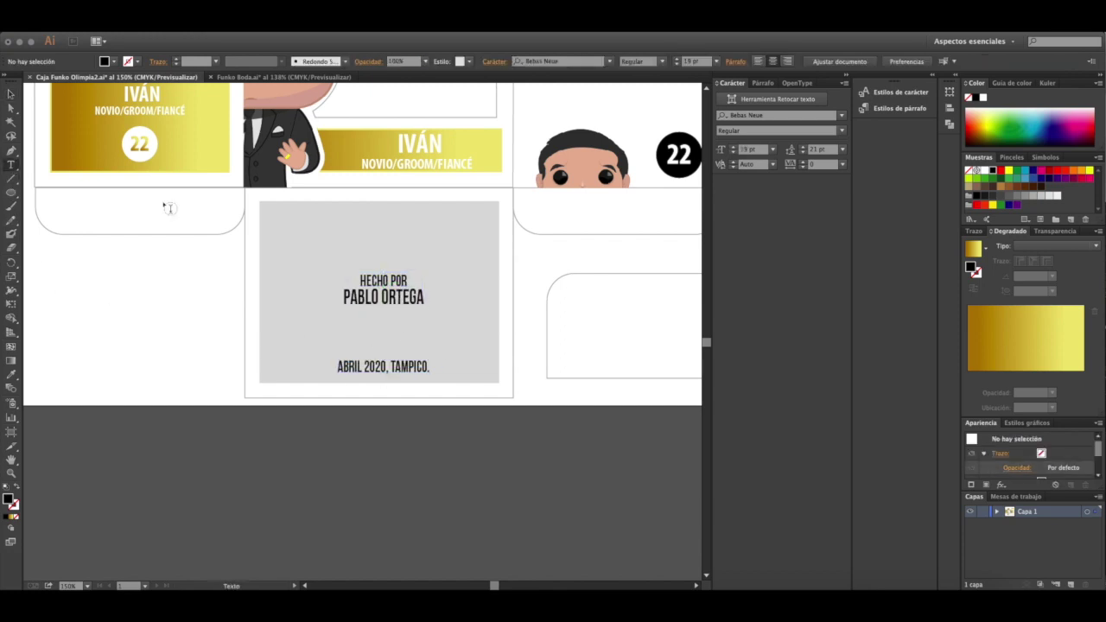
{"action": "left_click", "coordinate": [356, 220]}
{"action": "type", "text": "VIS"}
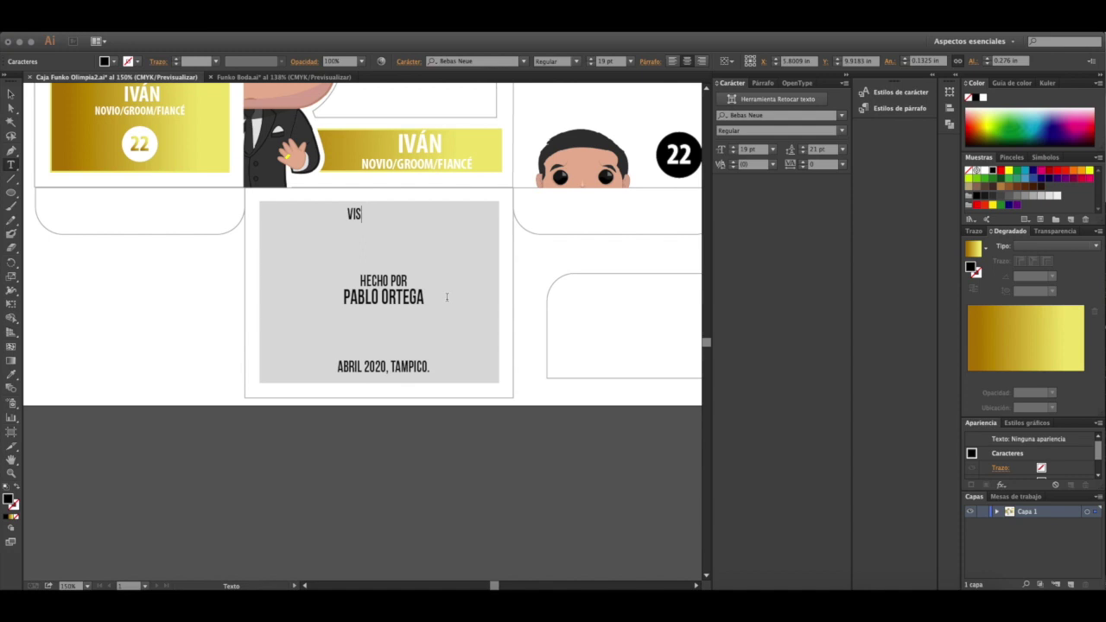
{"action": "type", "text": "ÍTA POP NEWS"}
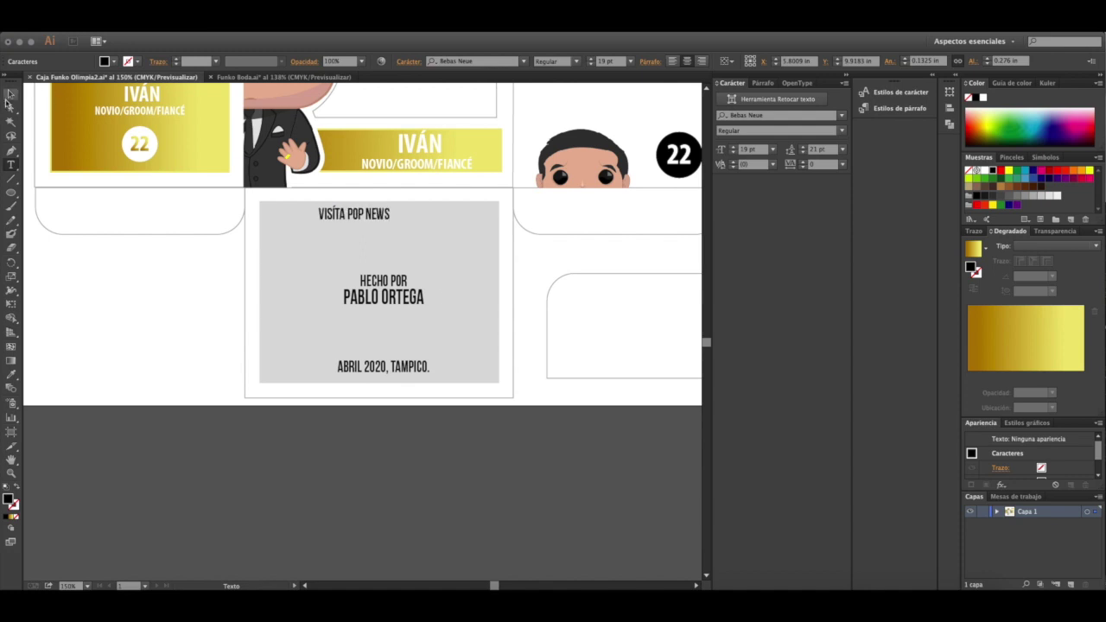
{"action": "left_click", "coordinate": [11, 94]}
{"action": "left_click_drag", "start_coordinate": [370, 218], "coordinate": [396, 233]}
{"action": "left_click", "coordinate": [449, 247]}
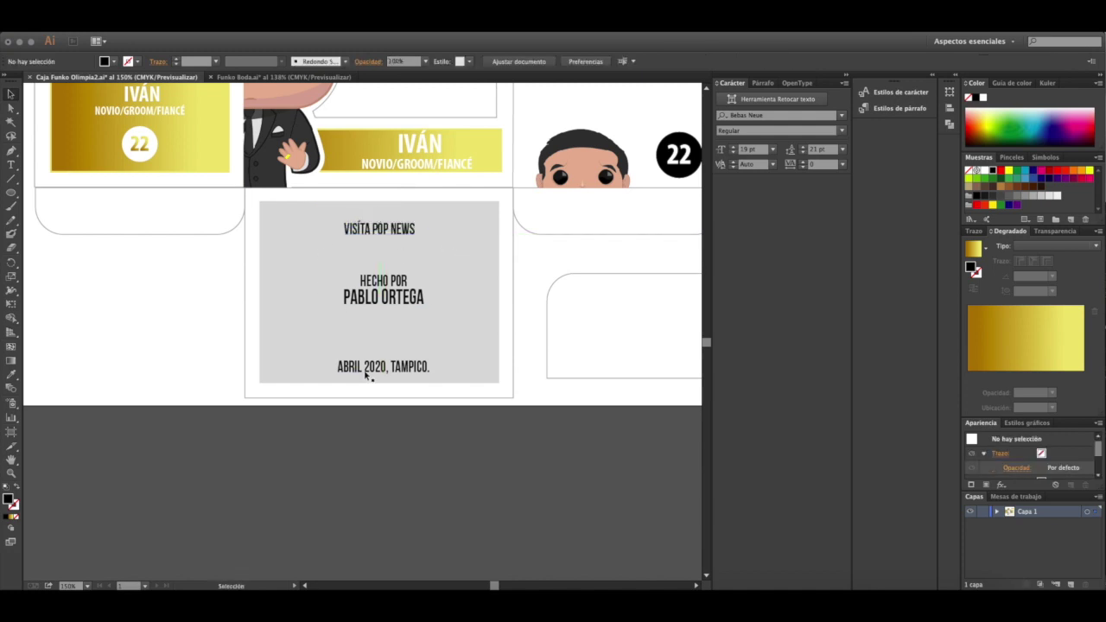
Step: Move the date line slightly up and align "VISÍTA POP NEWS" with the center of the credit
{"action": "left_click_drag", "start_coordinate": [378, 374], "coordinate": [378, 369]}
{"action": "left_click_drag", "start_coordinate": [403, 232], "coordinate": [407, 231]}
{"action": "left_click", "coordinate": [309, 327]}
Step: Reduce the font size of the date line and of "VISÍTA POP NEWS", and keep the latter centered above the credit
{"action": "left_click", "coordinate": [345, 355]}
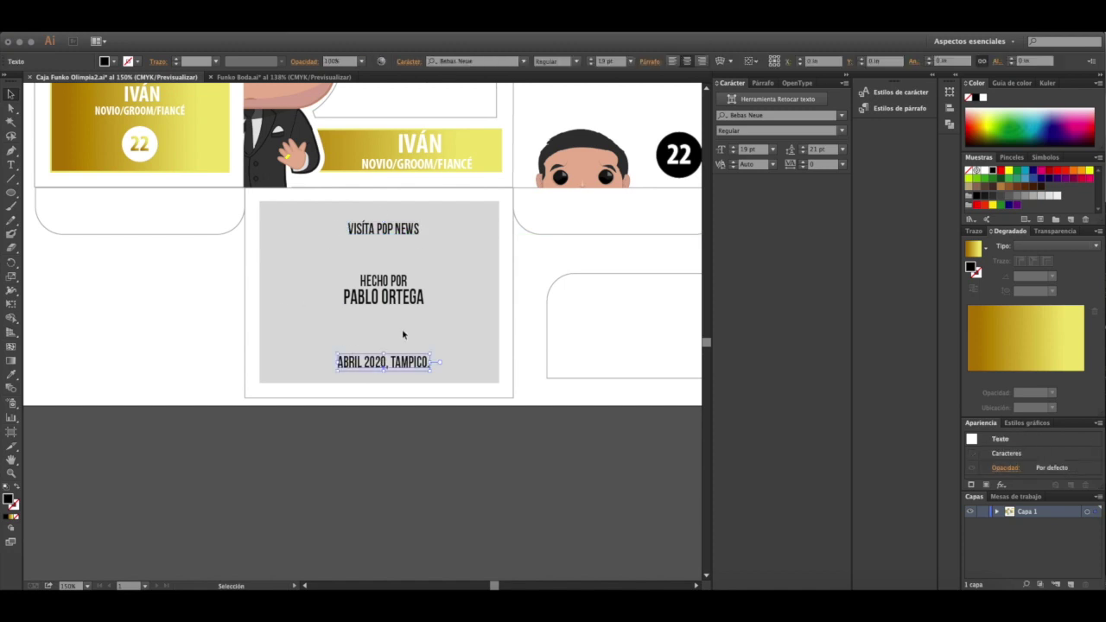
{"action": "left_click", "coordinate": [592, 66]}
{"action": "left_click", "coordinate": [592, 66]}
{"action": "left_click", "coordinate": [592, 65]}
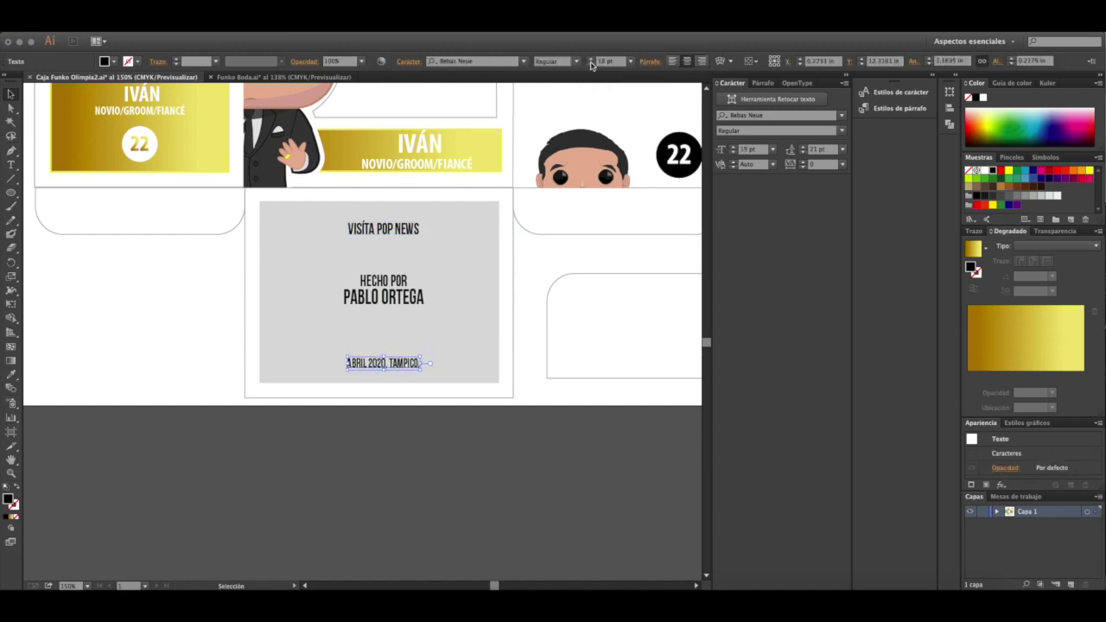
{"action": "left_click", "coordinate": [387, 232]}
{"action": "left_click", "coordinate": [592, 66]}
{"action": "left_click", "coordinate": [418, 231]}
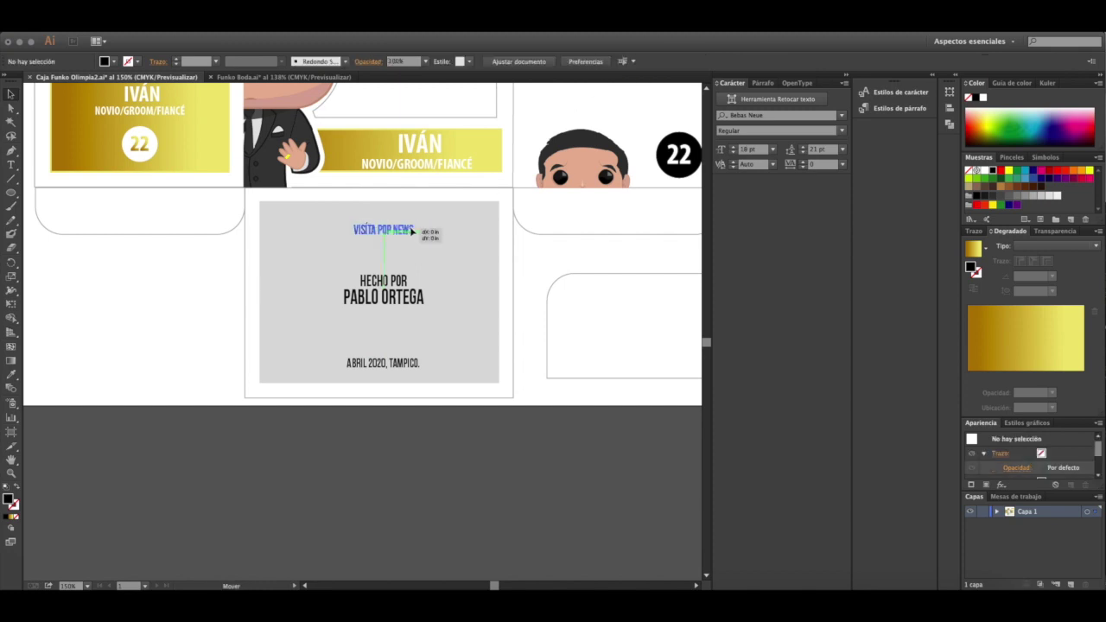
Step: Fine-tune the horizontal alignment of "VISÍTA POP NEWS" and the date line with the credit on the gray panel
{"action": "left_click", "coordinate": [409, 236]}
{"action": "left_click_drag", "start_coordinate": [409, 234], "coordinate": [406, 234]}
{"action": "left_click_drag", "start_coordinate": [397, 366], "coordinate": [394, 367]}
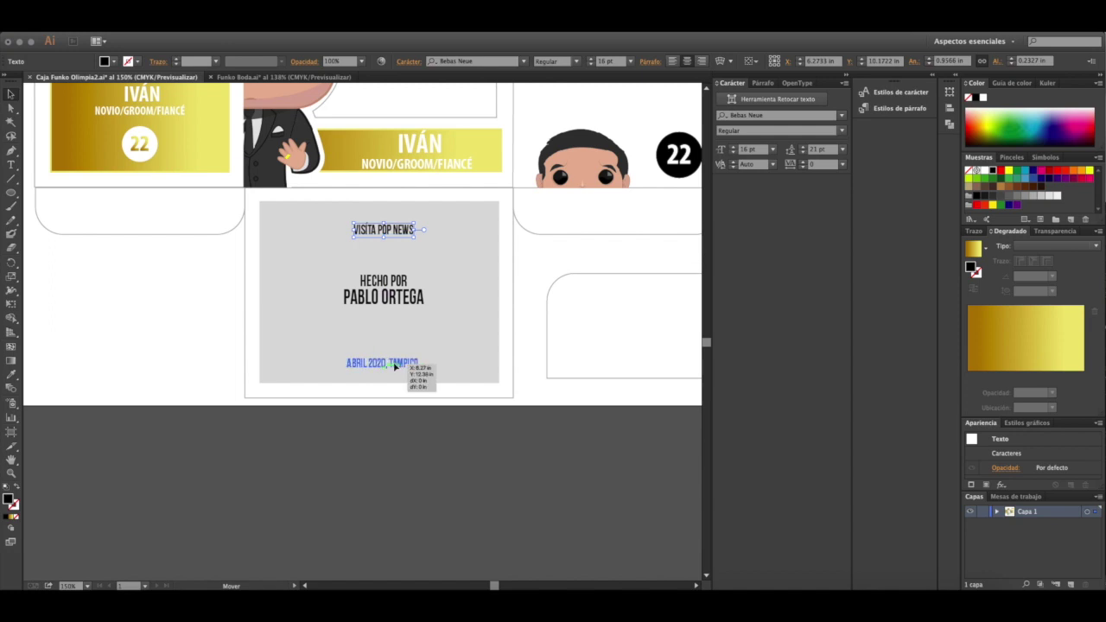
{"action": "left_click", "coordinate": [307, 254]}
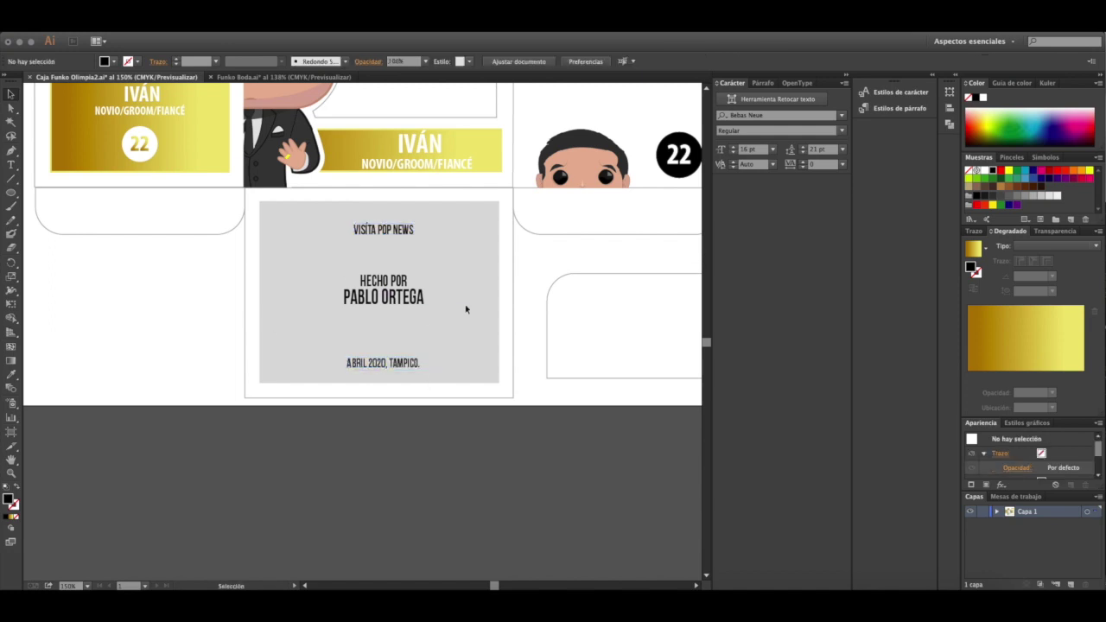
Step: Delete the leftover object in the blank area above the gold back panel
{"action": "key", "text": "ctrl+0"}
{"action": "left_click", "coordinate": [590, 184]}
{"action": "key", "text": "Delete"}
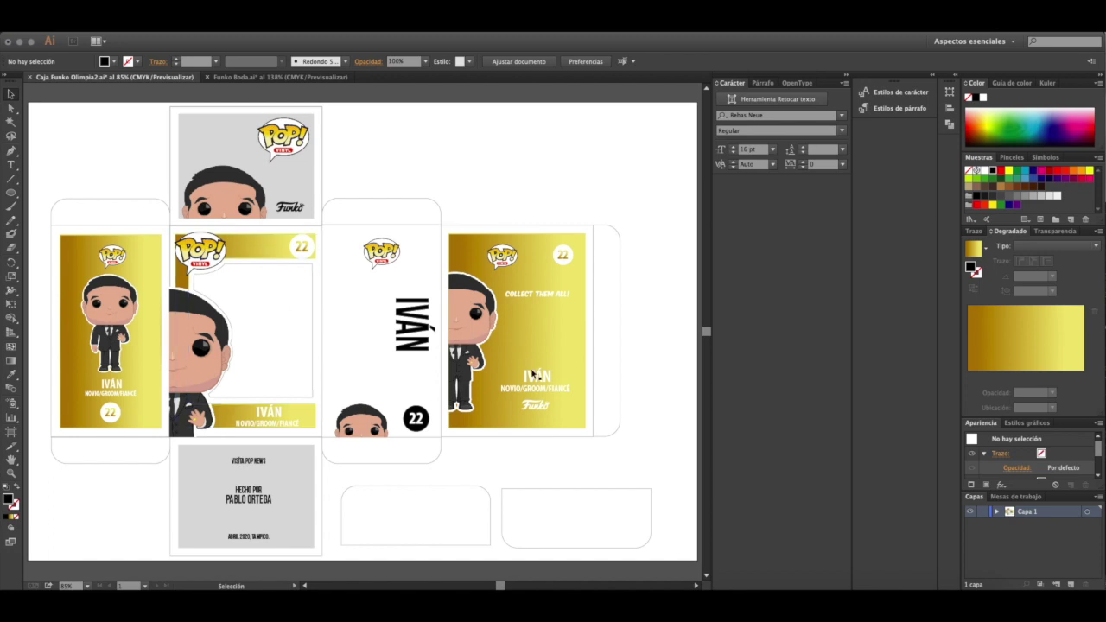
Step: Add the text "O&I", enlarge it to about 95 pt, and place it over the front panel's upper gold band
{"action": "left_click", "coordinate": [10, 164]}
{"action": "left_click", "coordinate": [494, 155]}
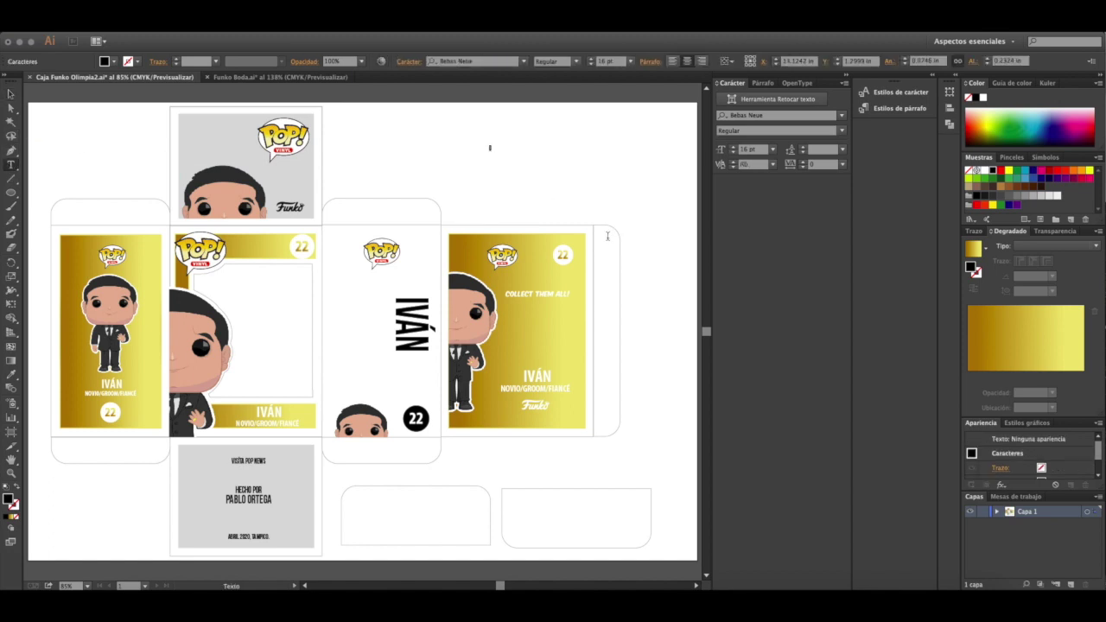
{"action": "key", "text": "Escape"}
{"action": "left_click_drag", "start_coordinate": [483, 155], "coordinate": [254, 249]}
{"action": "left_click", "coordinate": [425, 178]}
{"action": "left_click", "coordinate": [259, 247]}
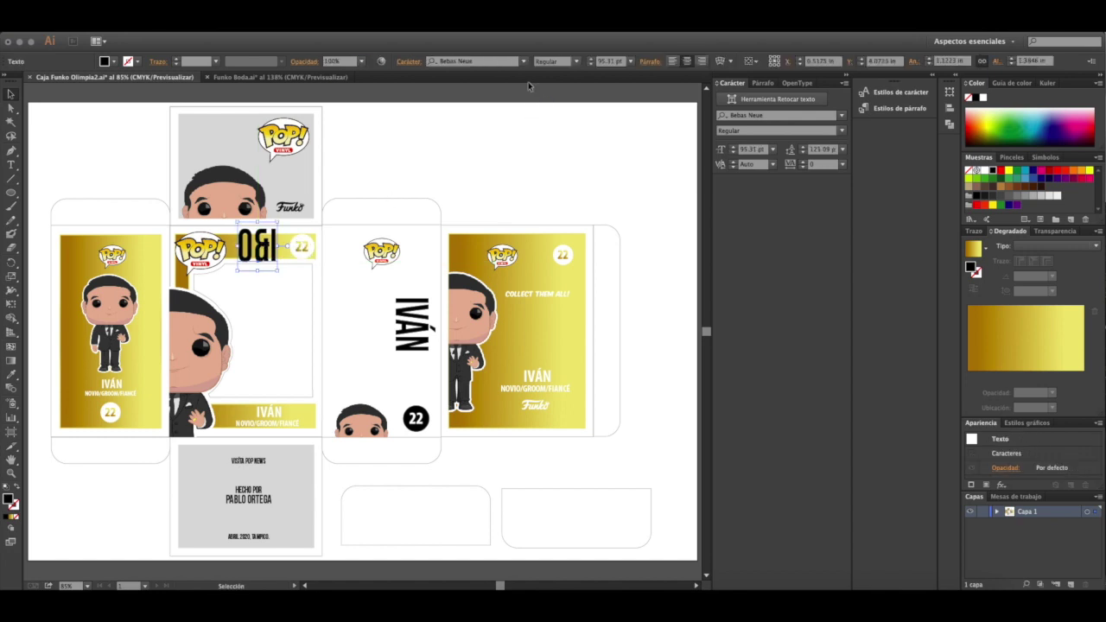
Step: Try the Beyond The Mountains font on the "O&I" text and settle on Brush Script MT Italic
{"action": "left_click", "coordinate": [523, 61]}
{"action": "left_click", "coordinate": [605, 121]}
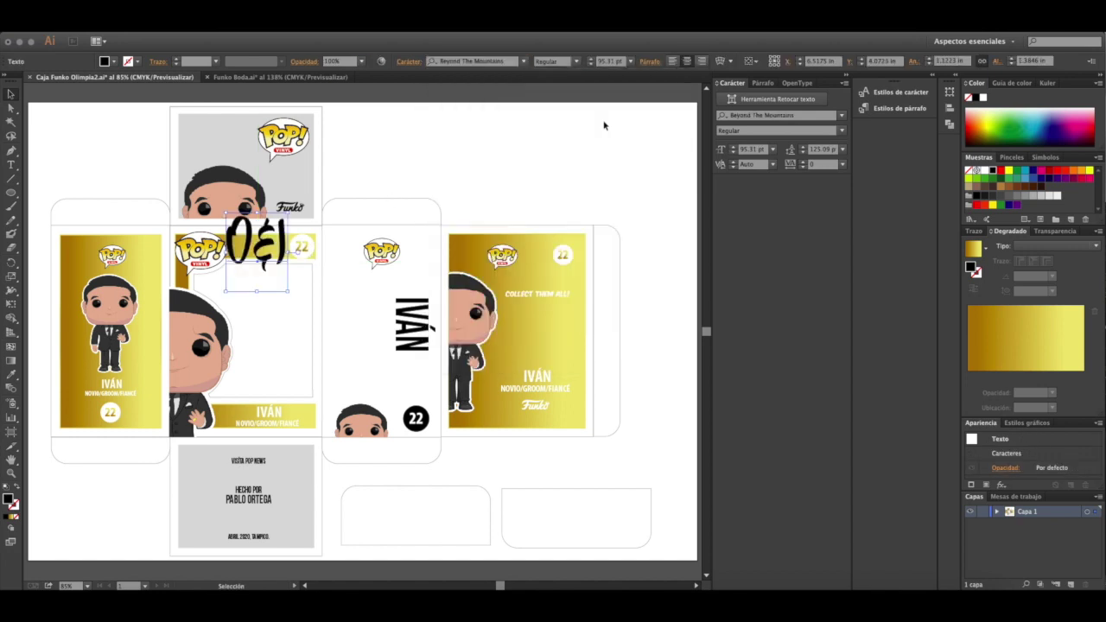
{"action": "left_click", "coordinate": [523, 61]}
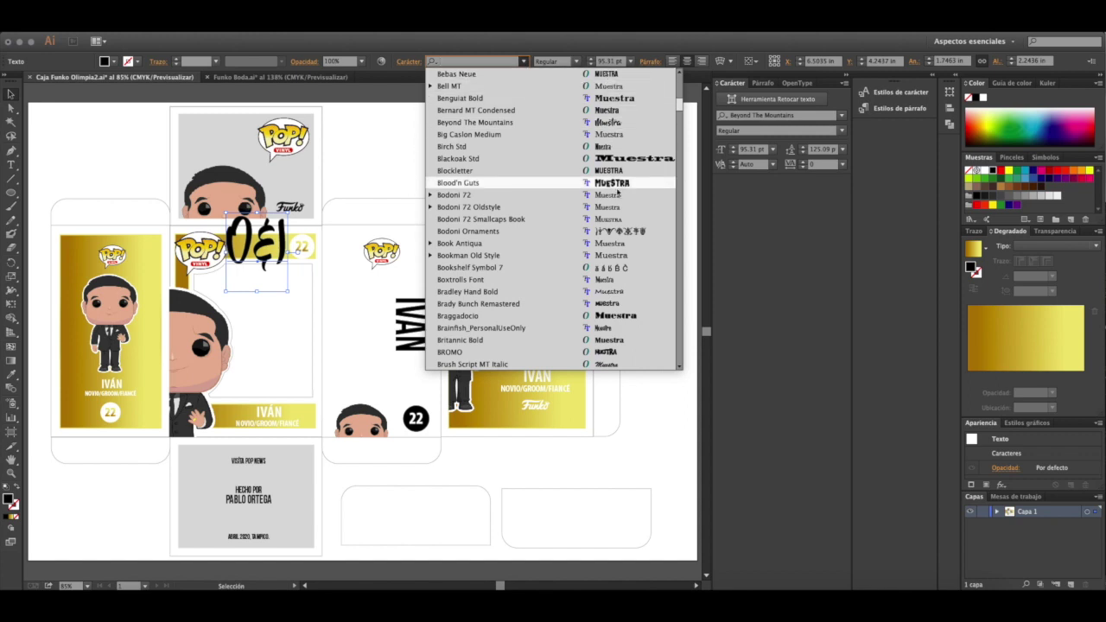
{"action": "left_click", "coordinate": [616, 365]}
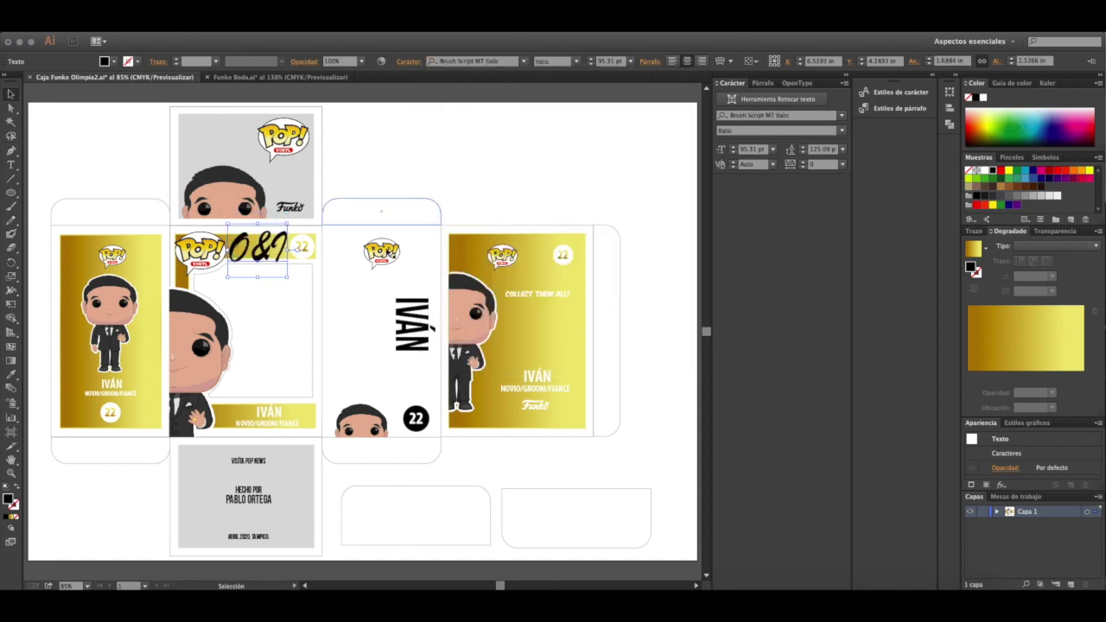
Step: Color the "O&I" text white and reduce its font size to 54 pt
{"action": "left_click", "coordinate": [981, 171]}
{"action": "left_click", "coordinate": [592, 65]}
{"action": "left_click", "coordinate": [593, 67]}
{"action": "left_click", "coordinate": [593, 66]}
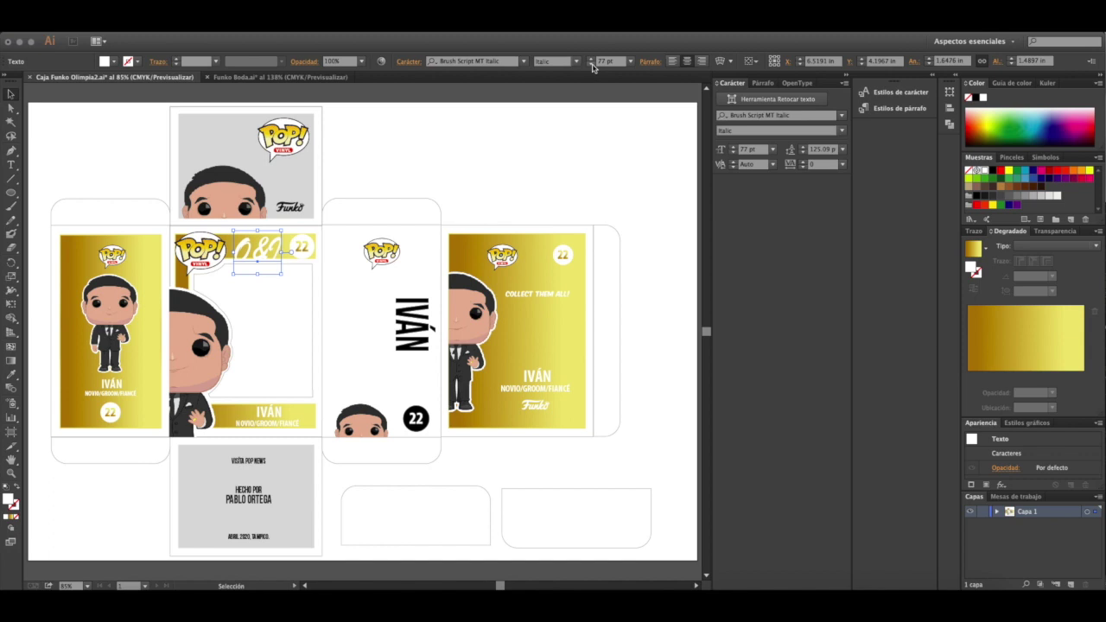
{"action": "left_click", "coordinate": [591, 66]}
Step: Position the "O&I" text within the front panel's upper gold band, between the Pop! logo and the 22 badge
{"action": "left_click_drag", "start_coordinate": [258, 254], "coordinate": [256, 244]}
{"action": "left_click", "coordinate": [401, 163]}
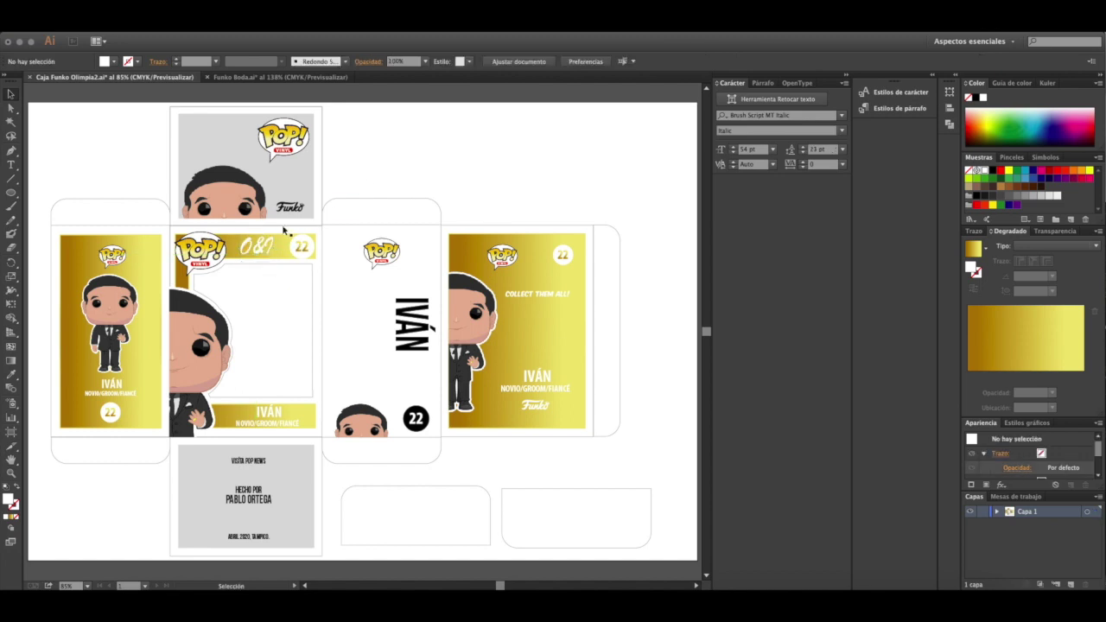
{"action": "left_click", "coordinate": [255, 250]}
{"action": "left_click", "coordinate": [474, 159]}
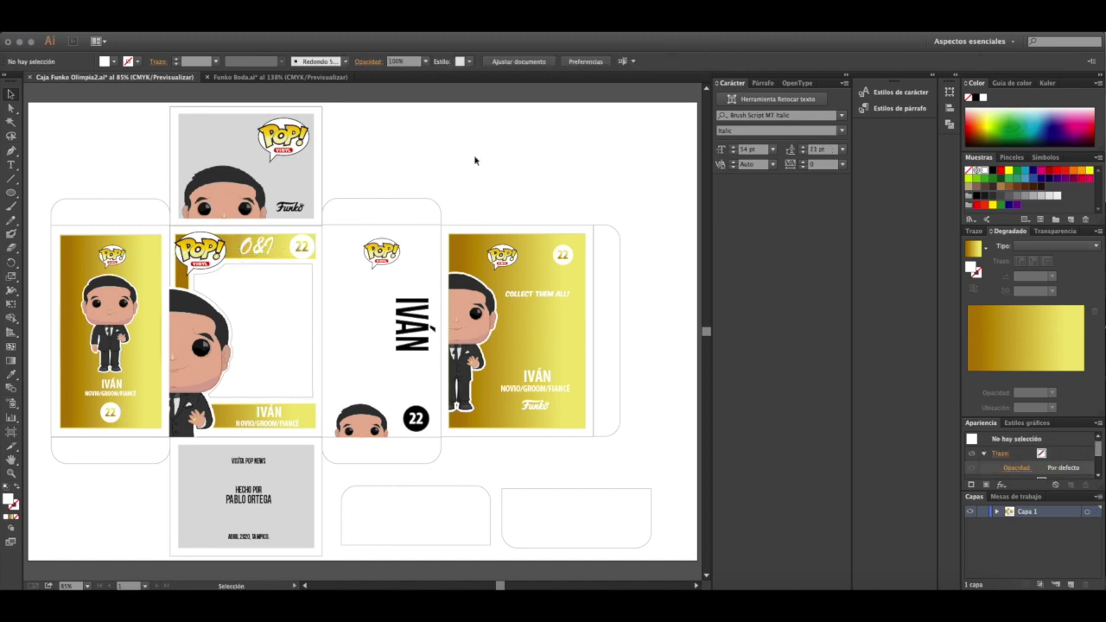